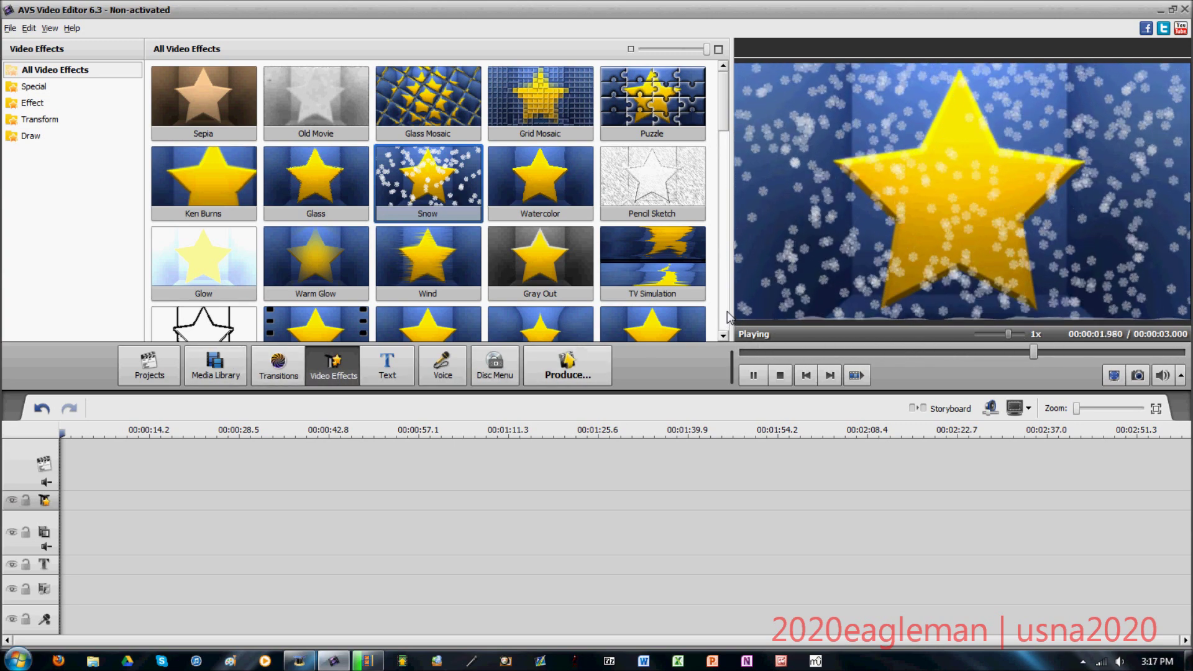
Drag the WD0185 explosion clip from the Media Library onto the main video track, then reopen Video Effects.
scroll(725, 110, down, 1)
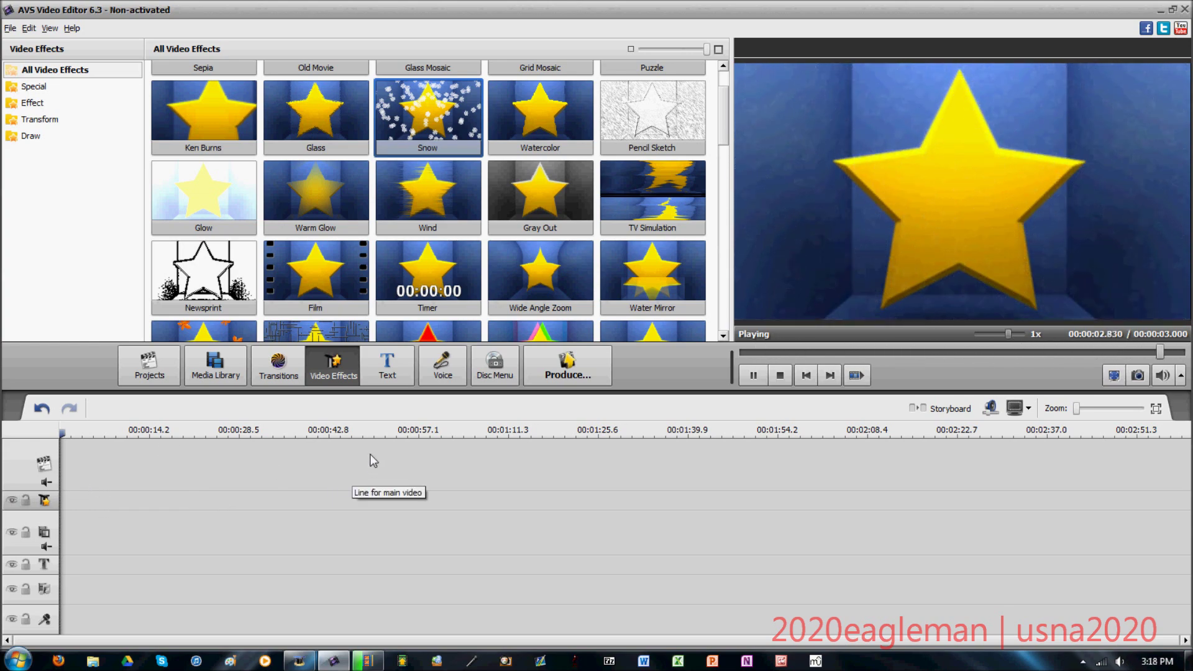
click(279, 372)
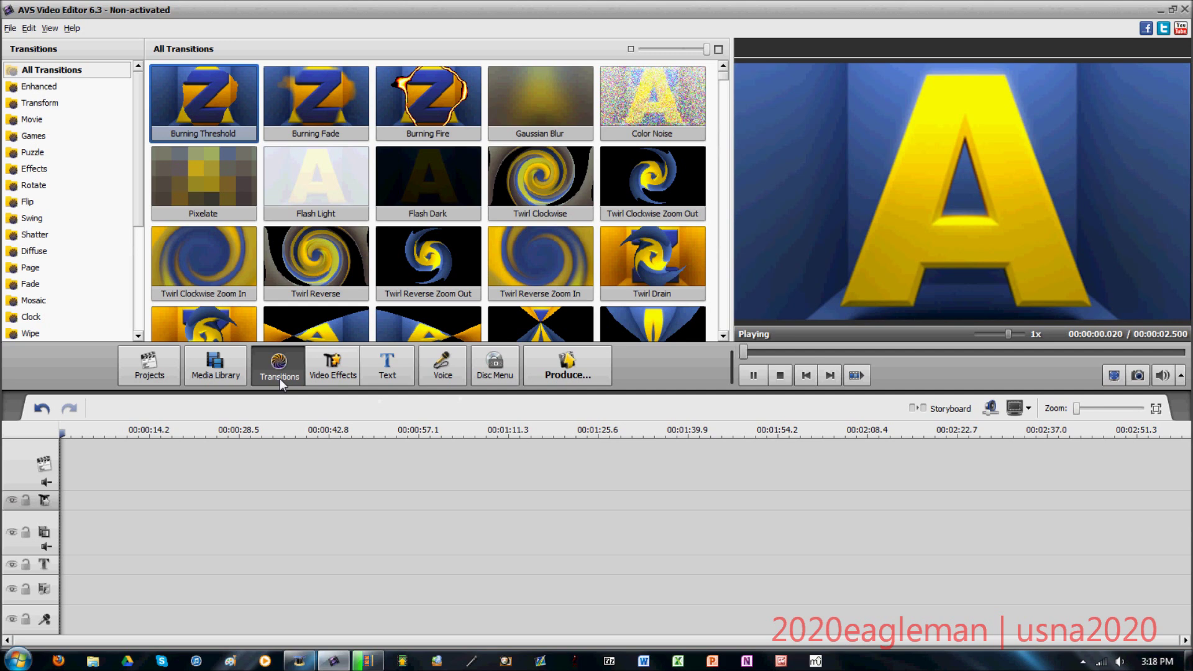
click(219, 373)
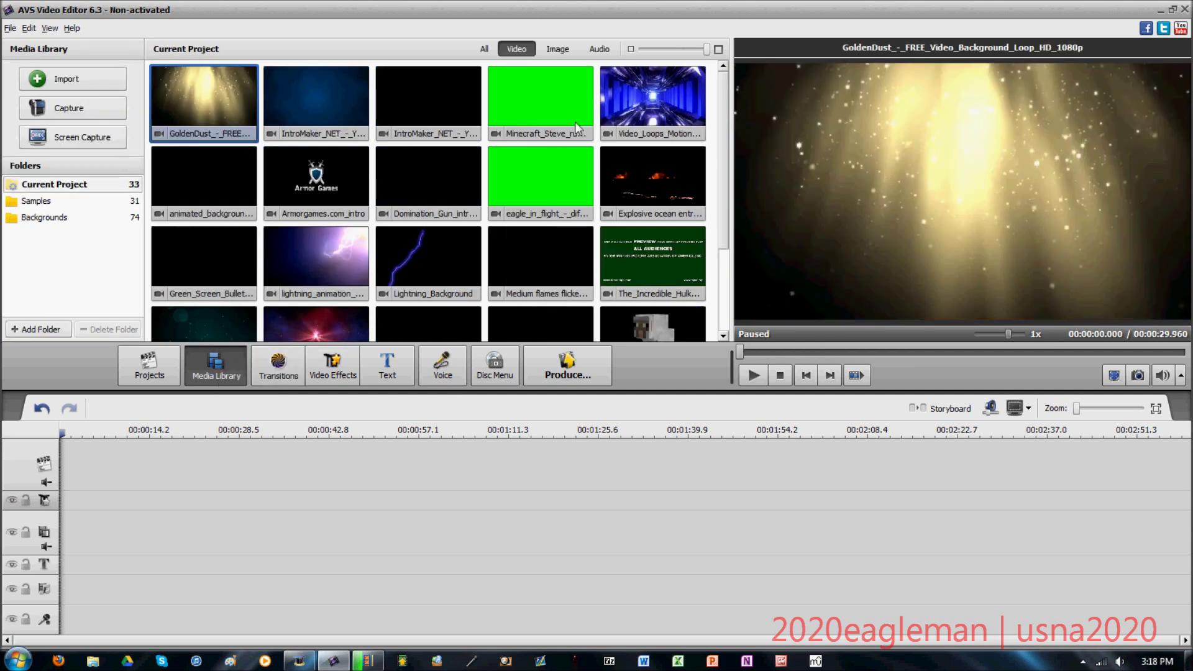
scroll(721, 133, down, 2)
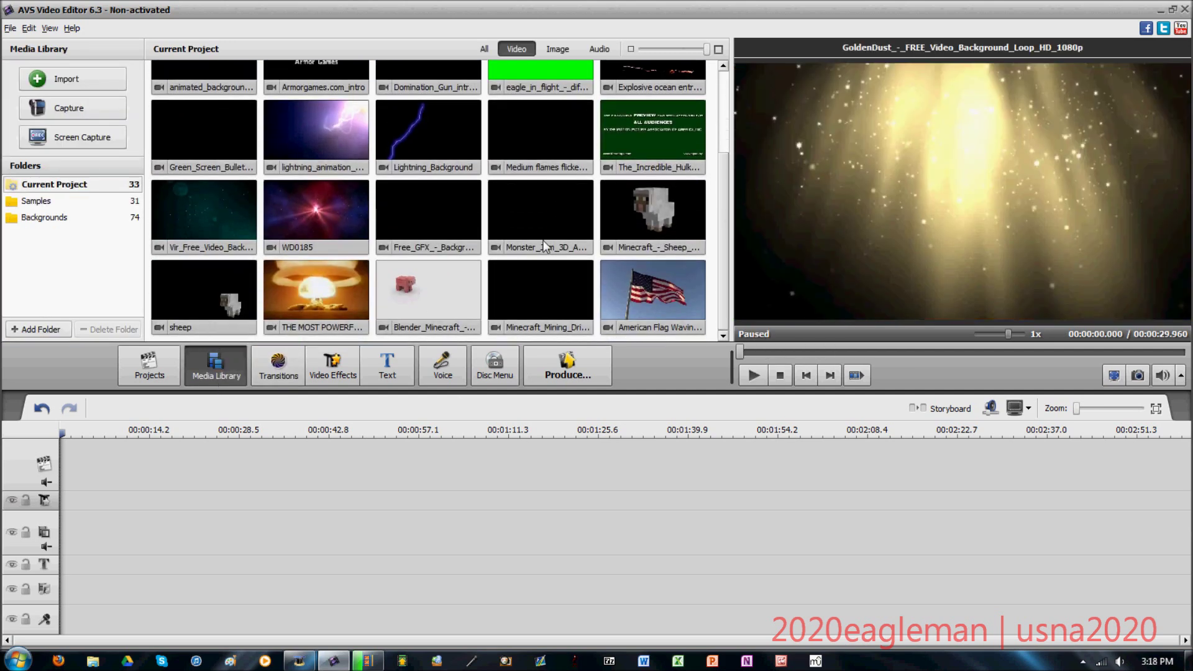
drag(303, 217, 274, 464)
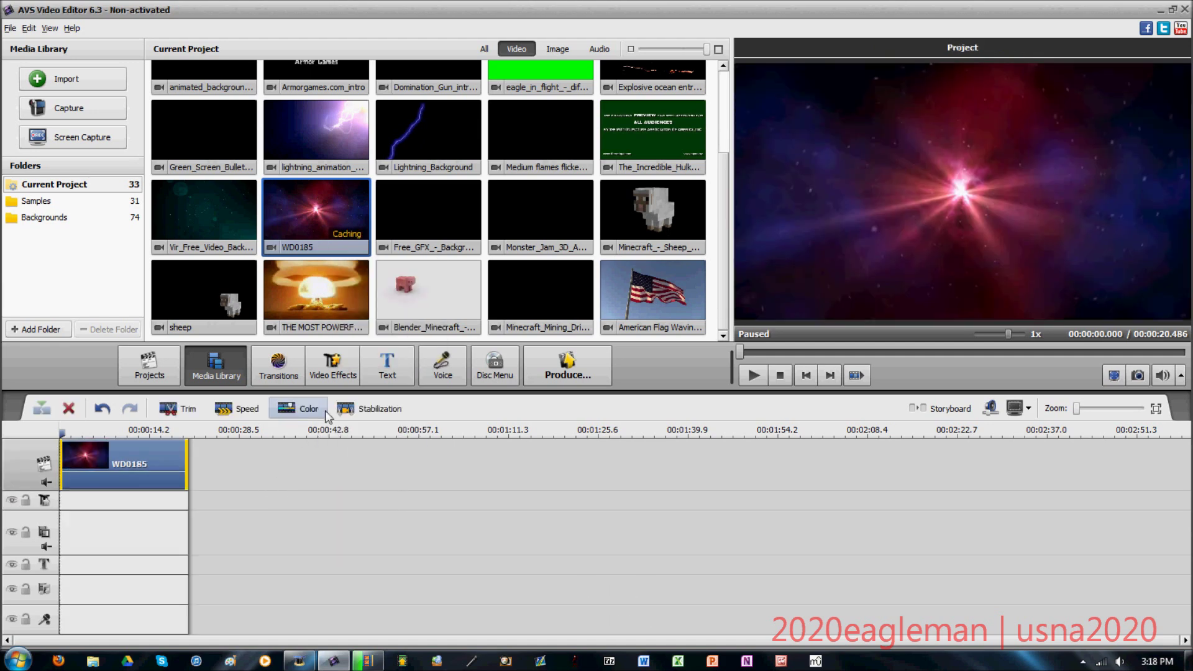
click(332, 367)
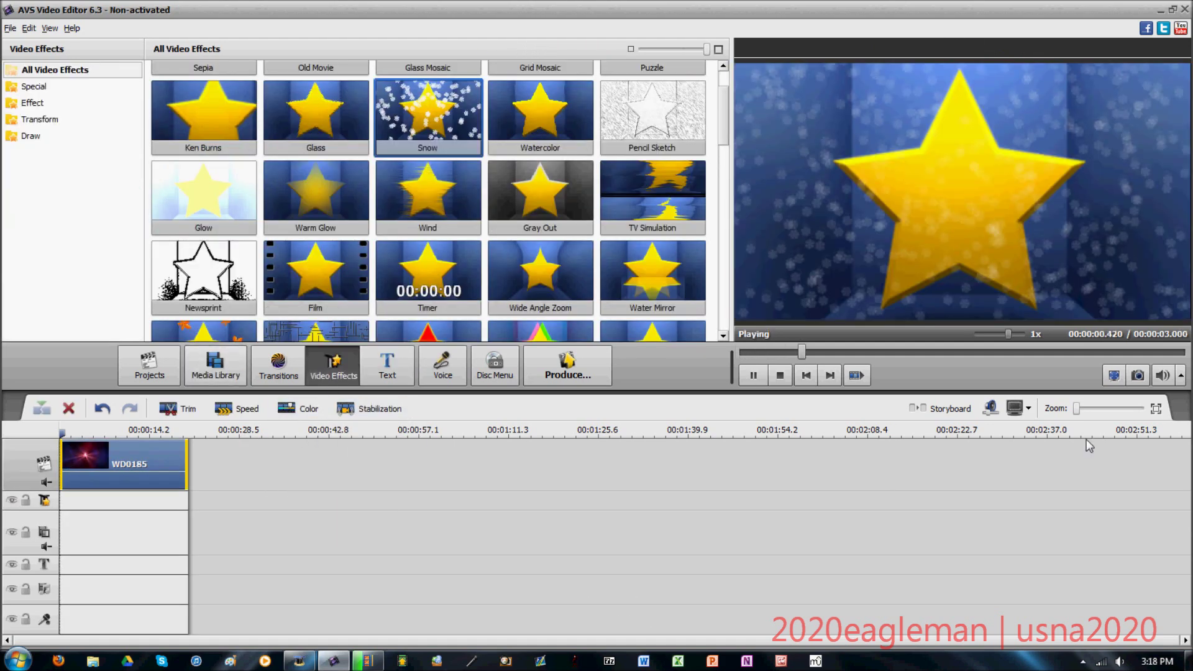
Zoom the timeline in and lay a Color Exchange effect on the effects track under WD0185.
drag(1086, 413, 1129, 409)
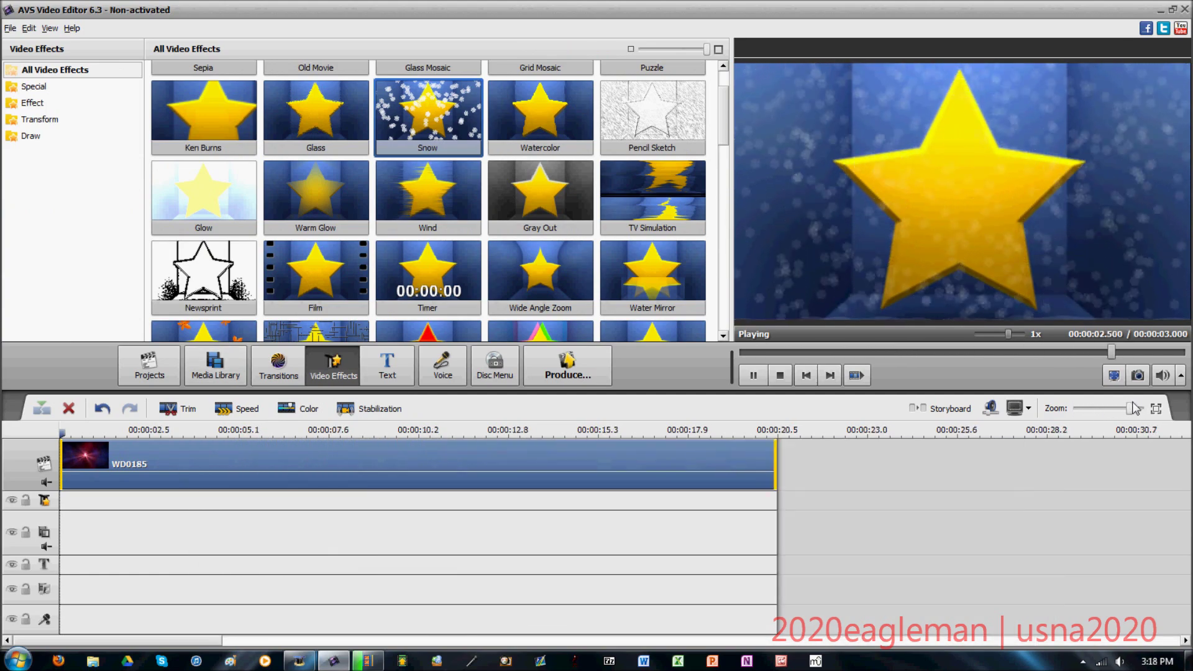
mouse_move(724, 107)
mouse_down()
mouse_move(710, 306)
mouse_move(735, 114)
mouse_up()
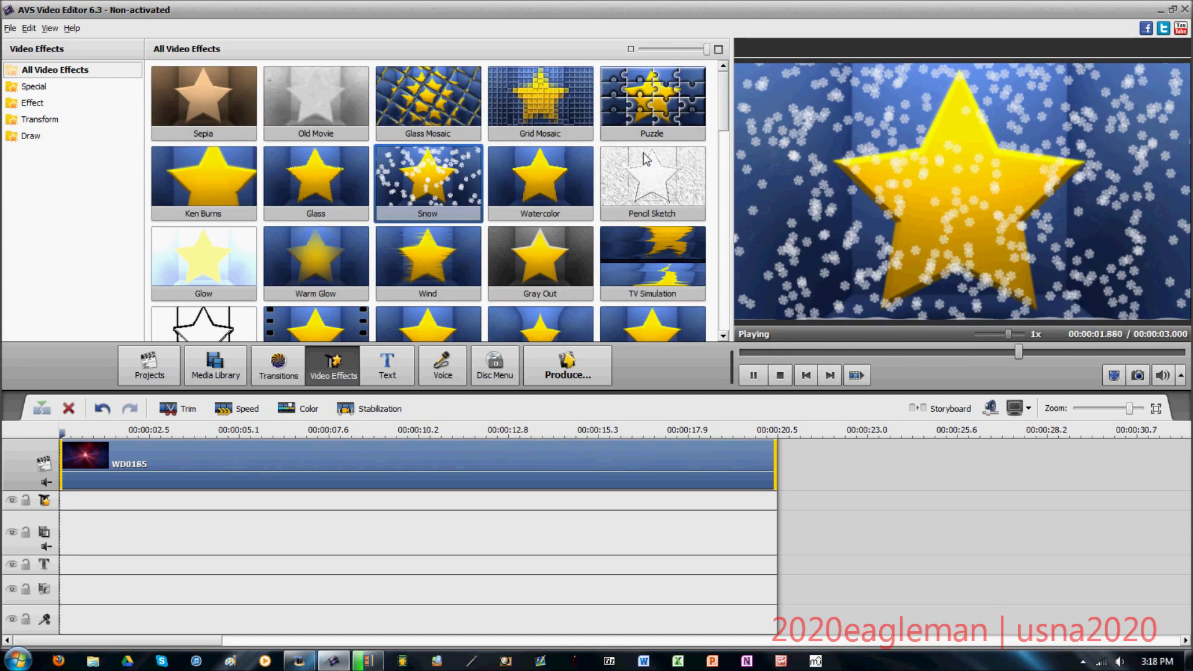
scroll(721, 123, down, 1)
click(550, 130)
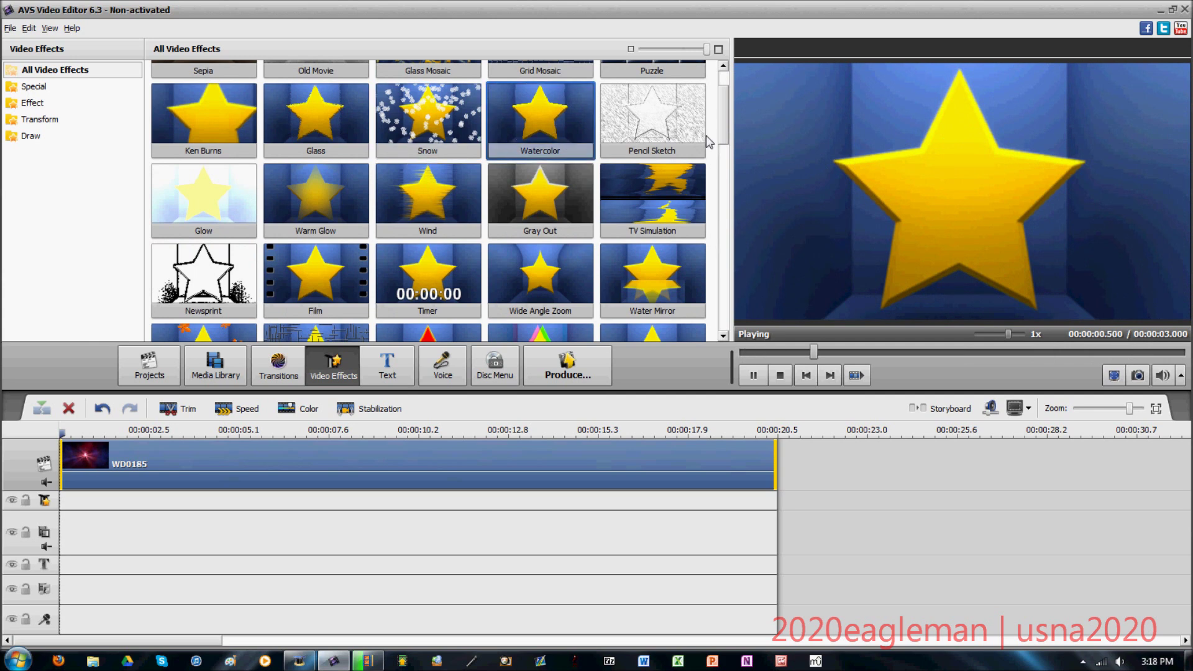
scroll(729, 146, down, 1)
scroll(725, 168, down, 4)
click(440, 125)
drag(440, 125, 134, 501)
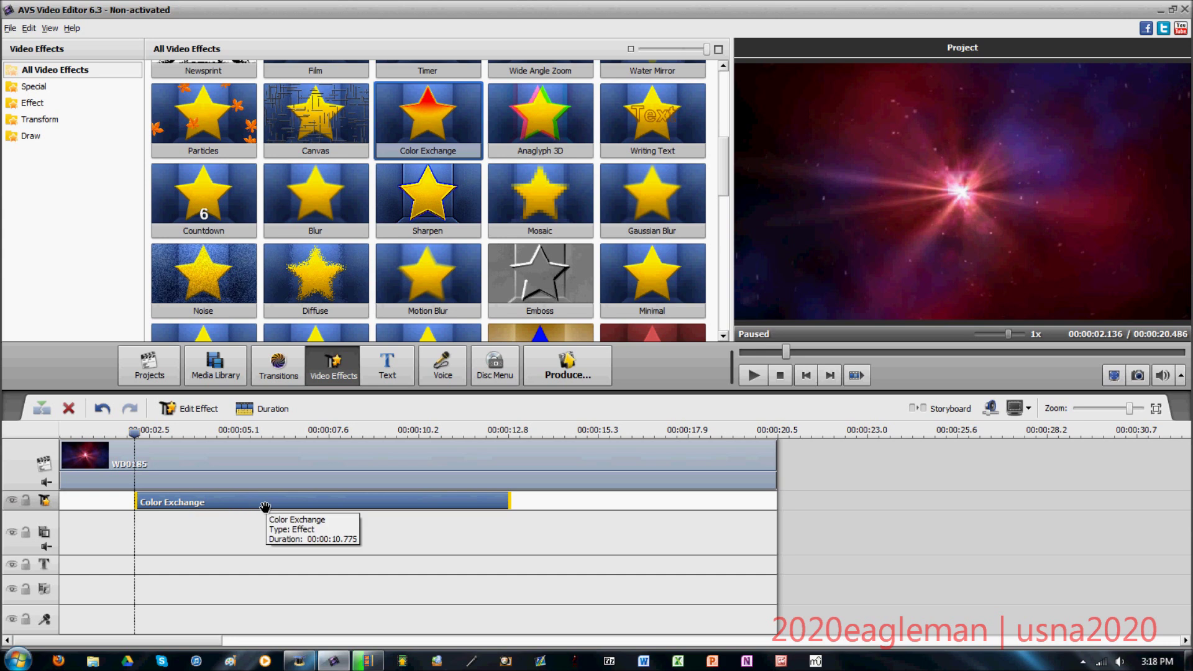
Play the video from about 7.8 s to preview the effect, then pause at about 1.8 s.
click(333, 434)
key(space)
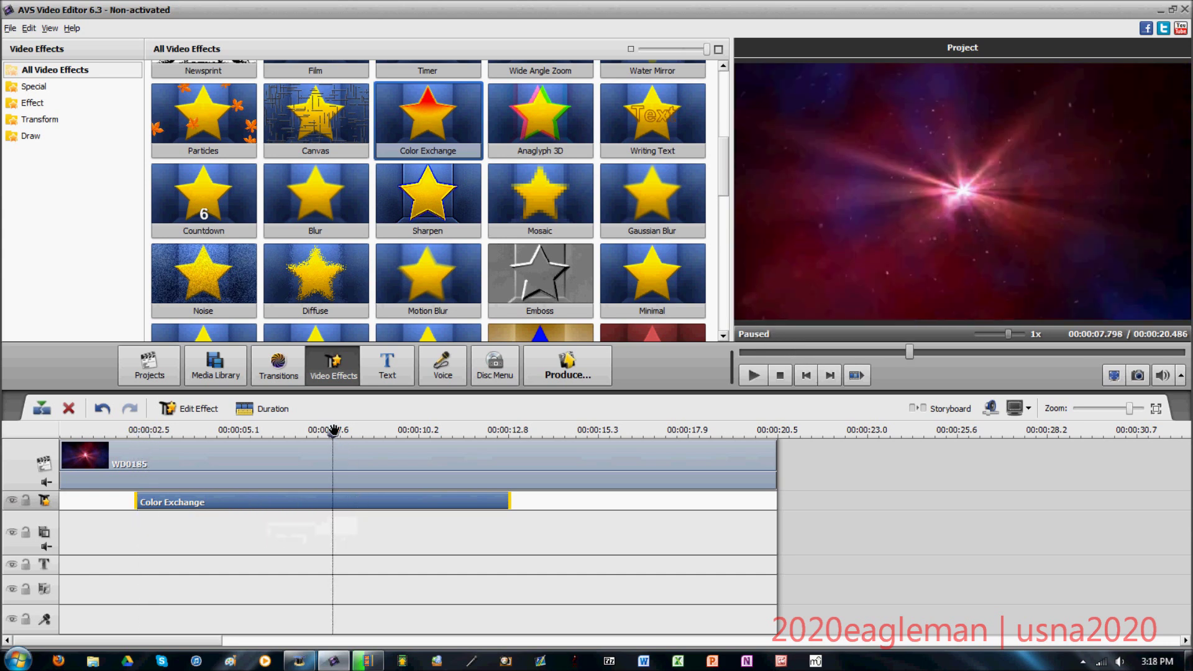
click(116, 434)
key(space)
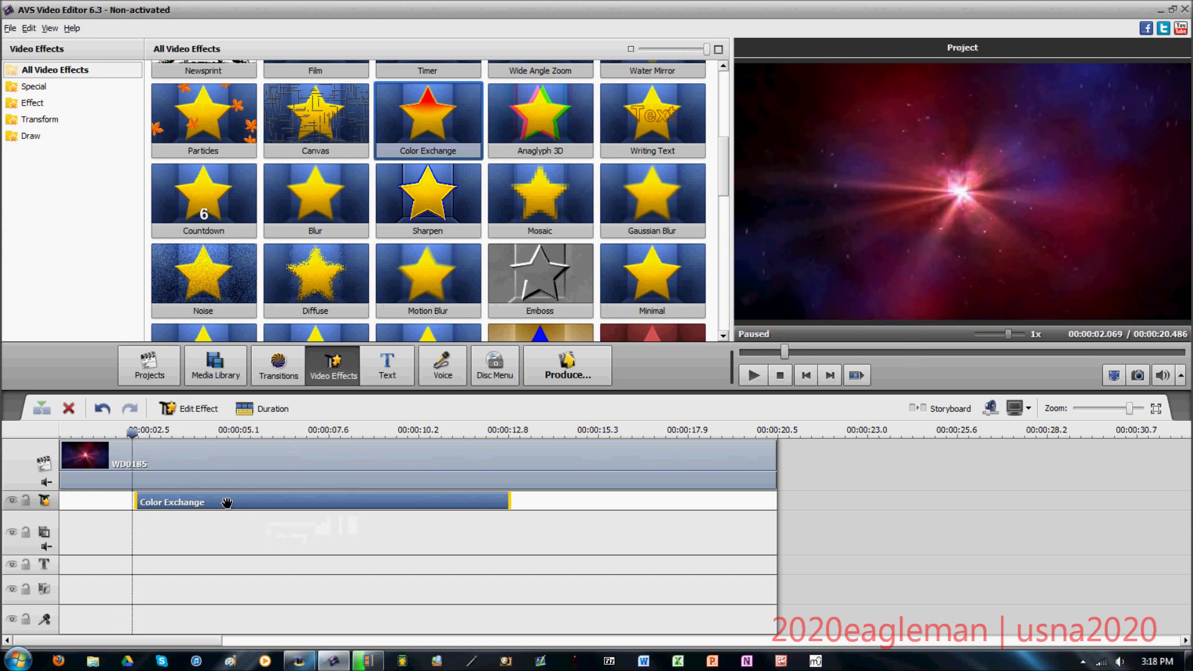
Set Color Exchange to replace a maroon tone sampled from the frame with white, and confirm.
click(200, 411)
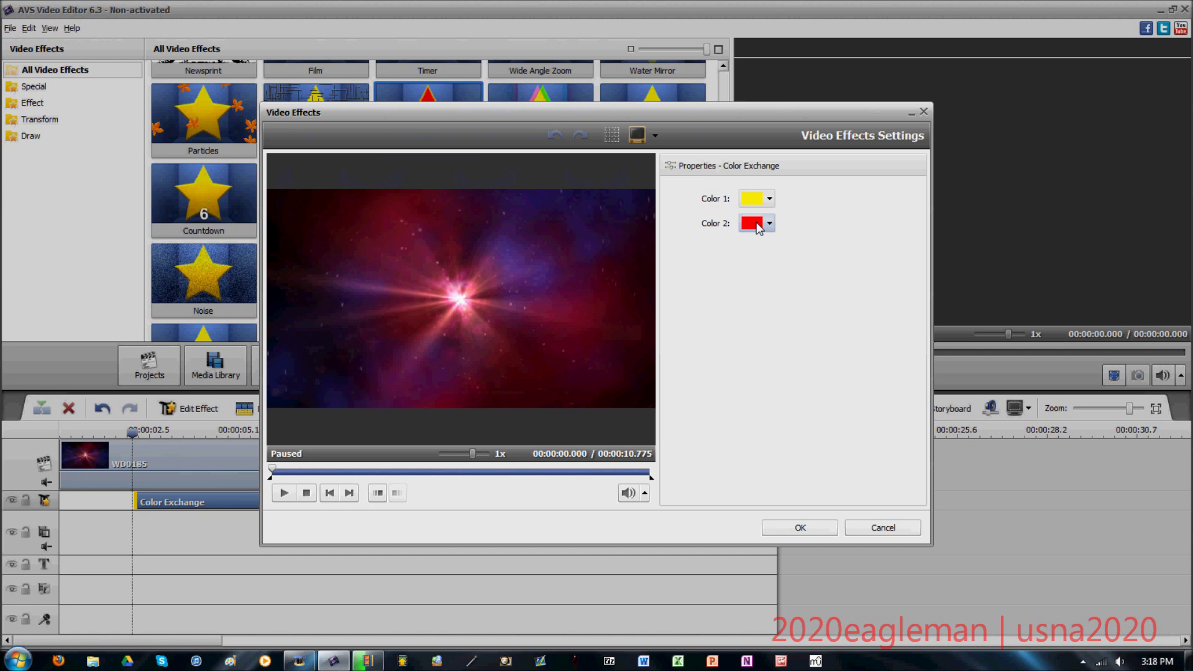
click(754, 199)
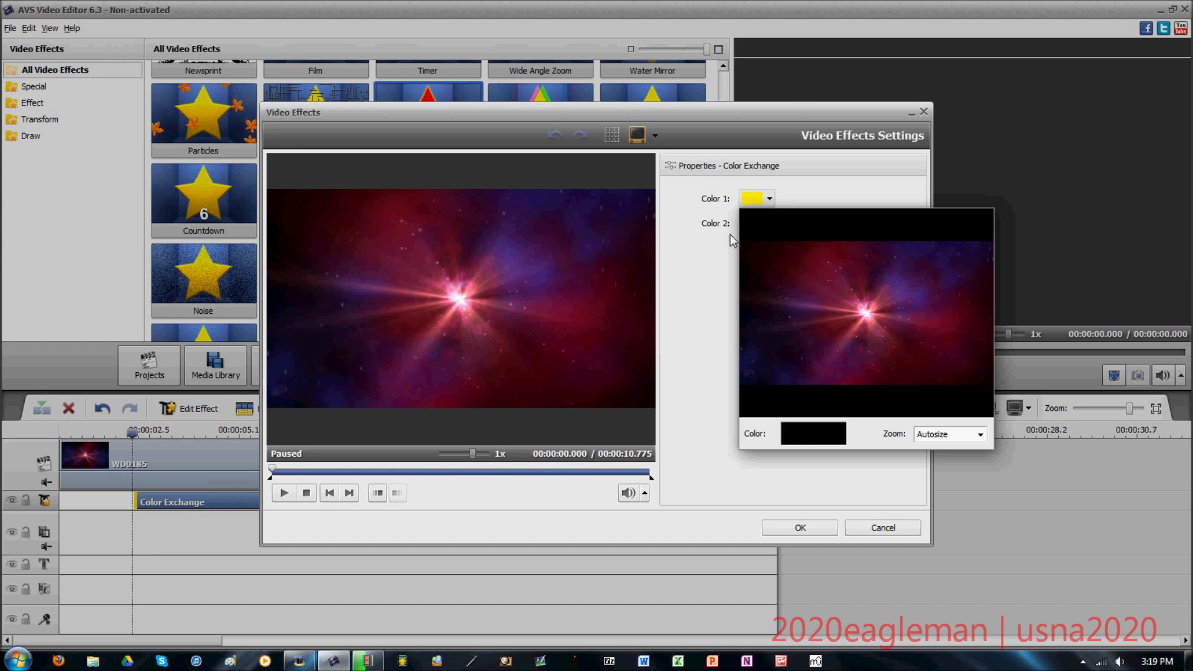
click(818, 252)
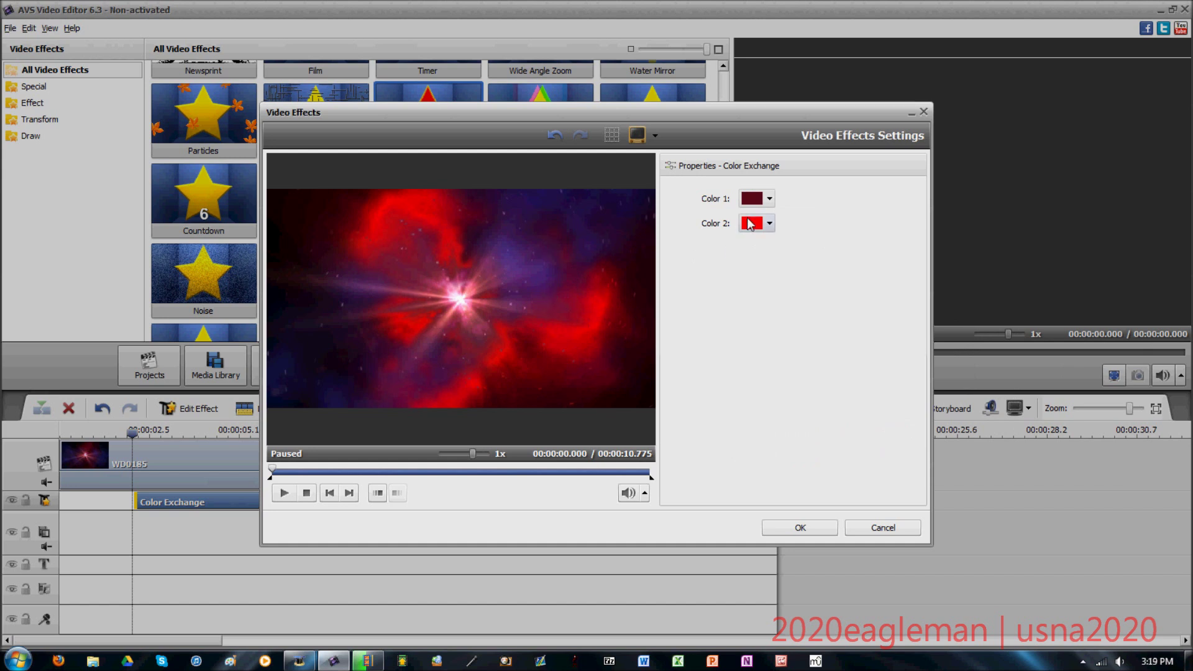
click(770, 224)
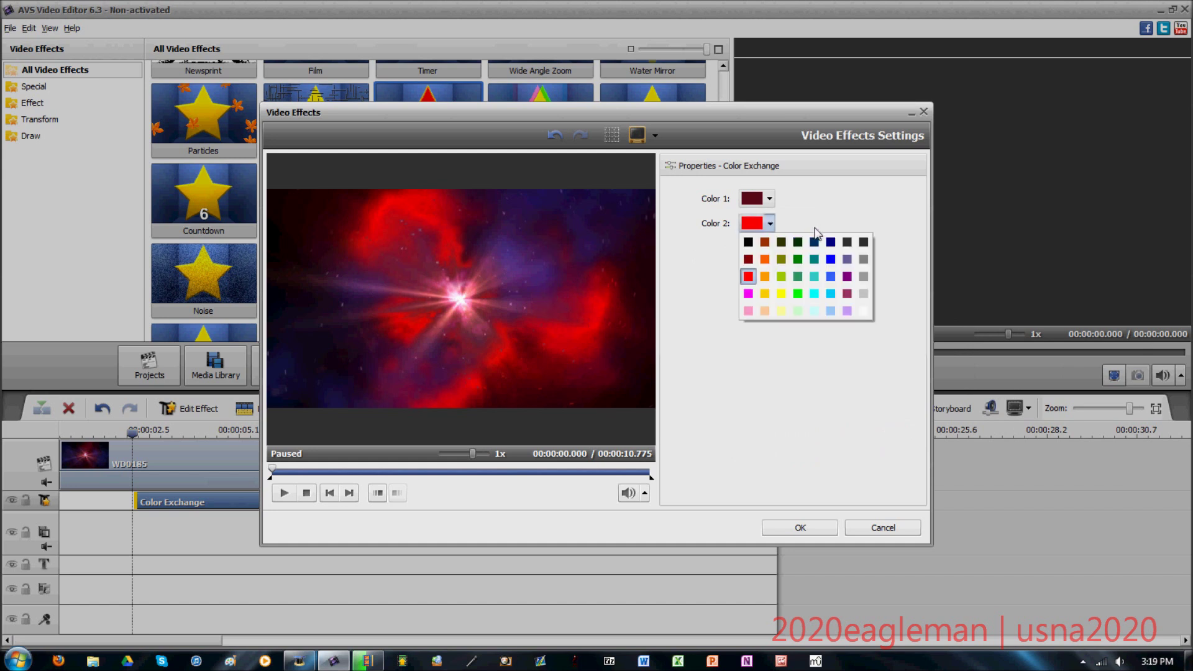
click(863, 310)
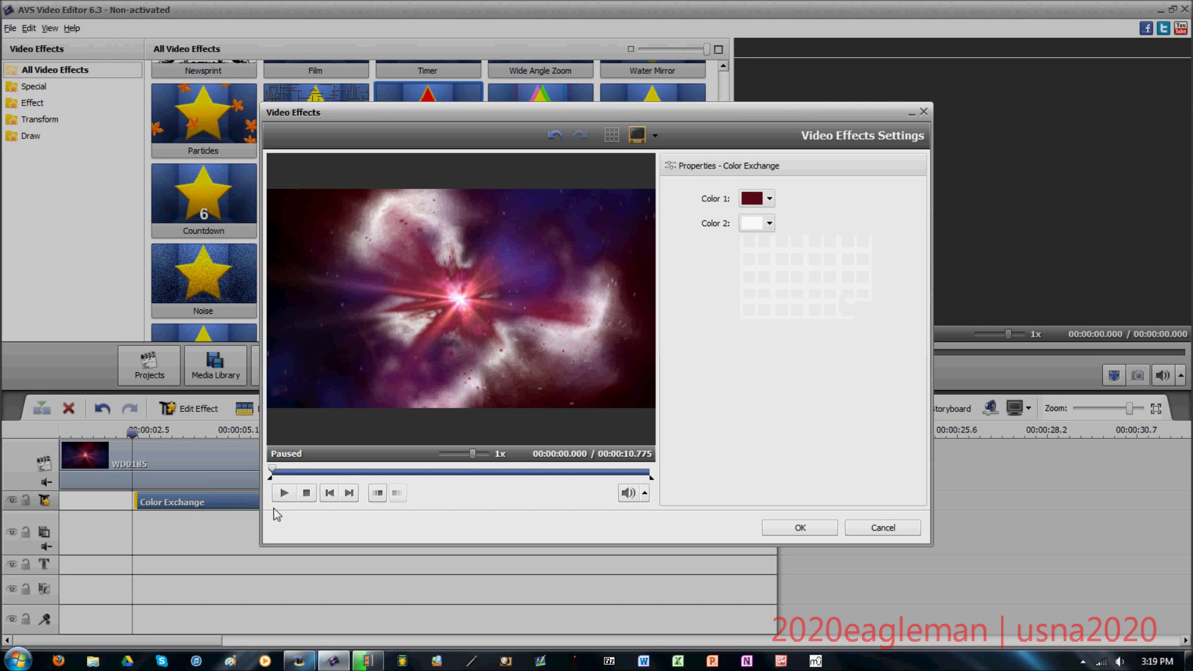
click(788, 530)
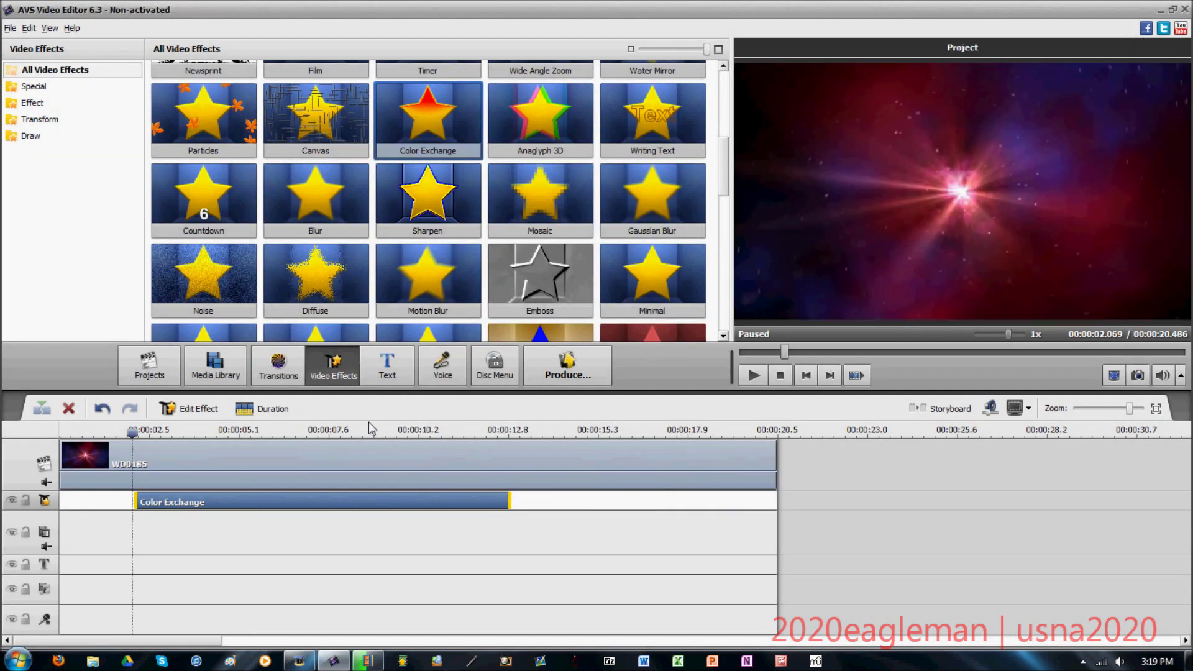
Review playback, then slide the Color Exchange effect to the very start of the track.
click(758, 376)
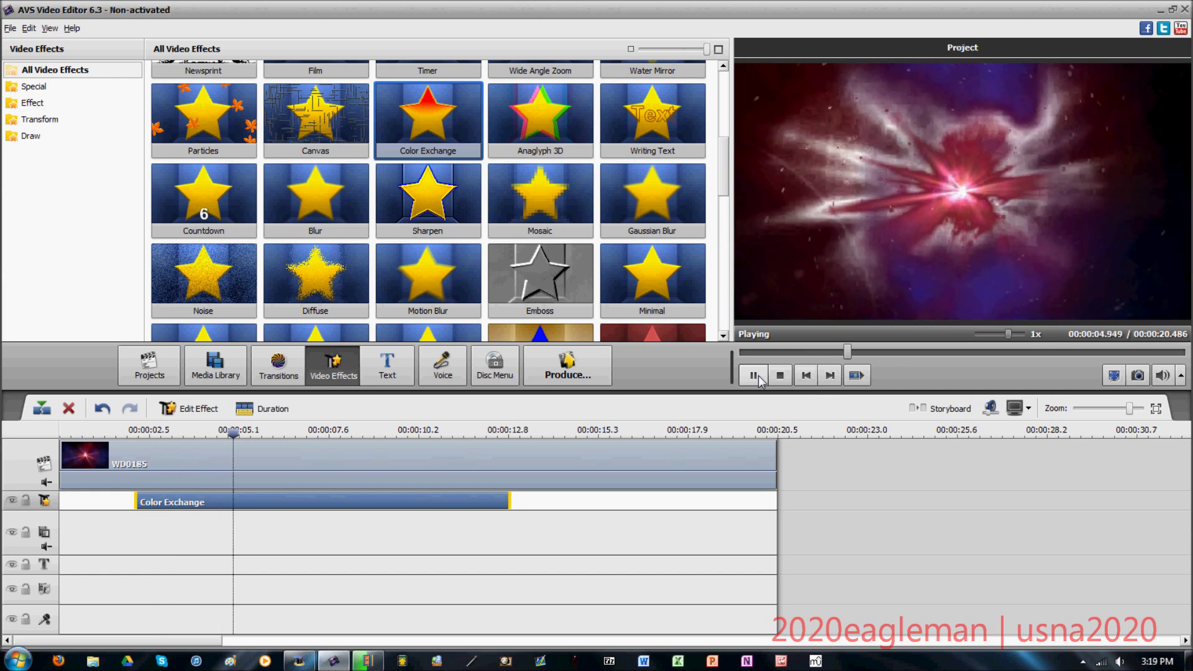
click(759, 377)
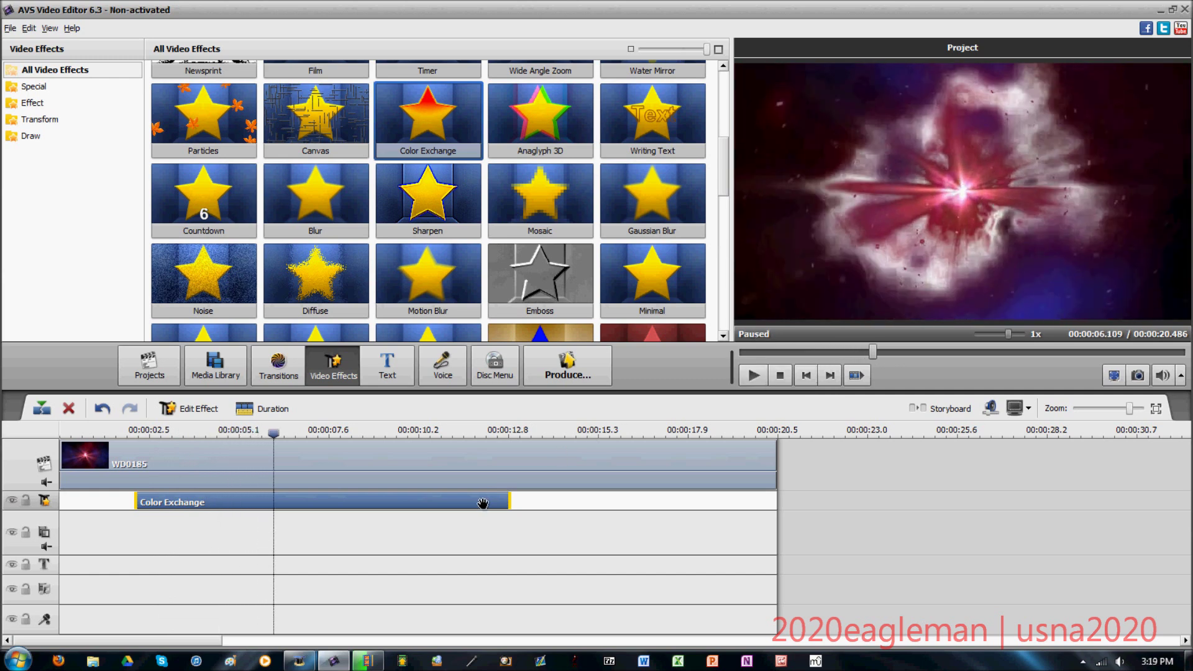
drag(481, 504, 444, 505)
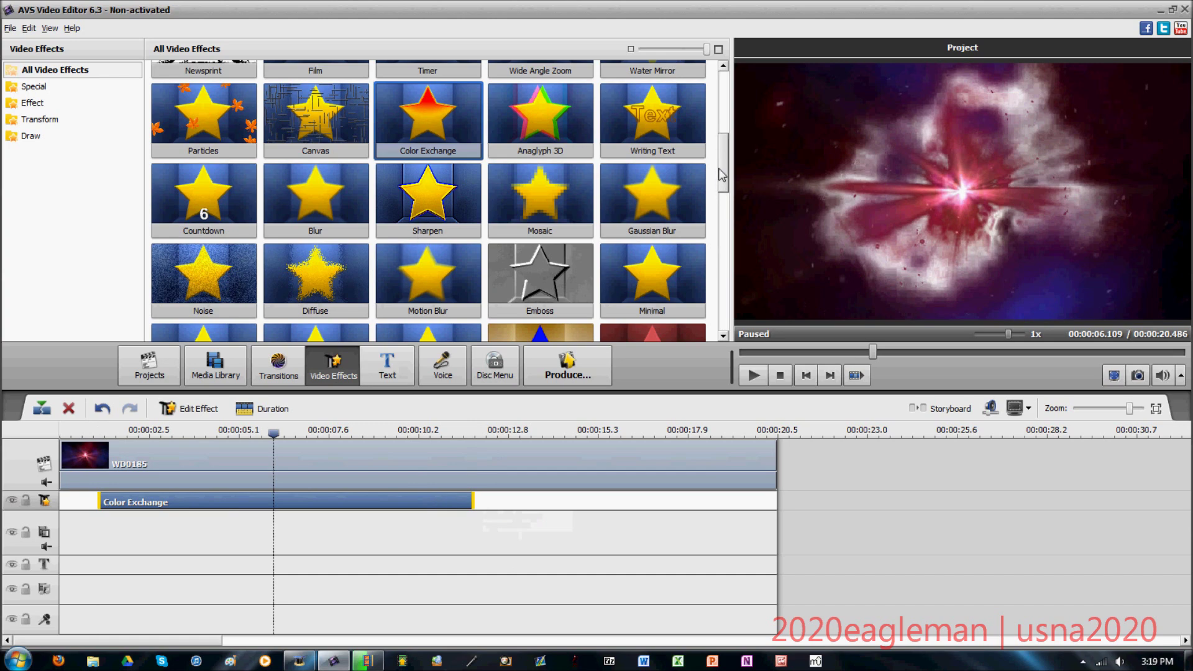
scroll(721, 168, up, 4)
scroll(721, 149, down, 3)
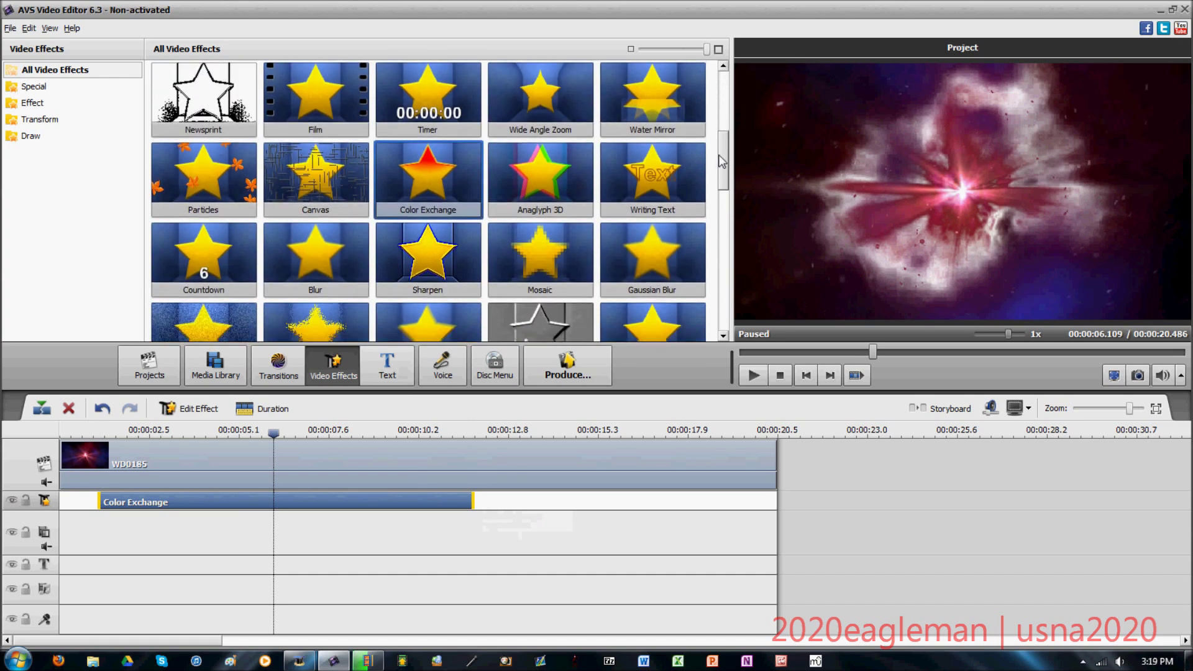
scroll(721, 162, down, 1)
drag(445, 506, 403, 494)
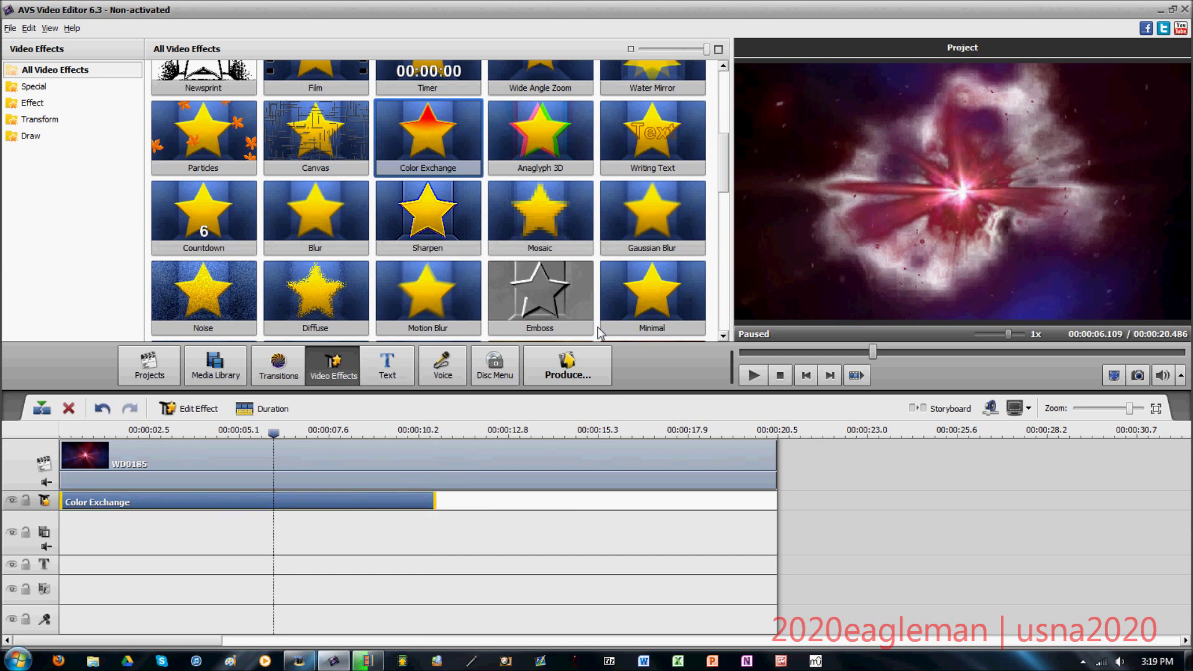
Add a Wind effect to the effects track starting around 14.6 s.
scroll(715, 194, up, 8)
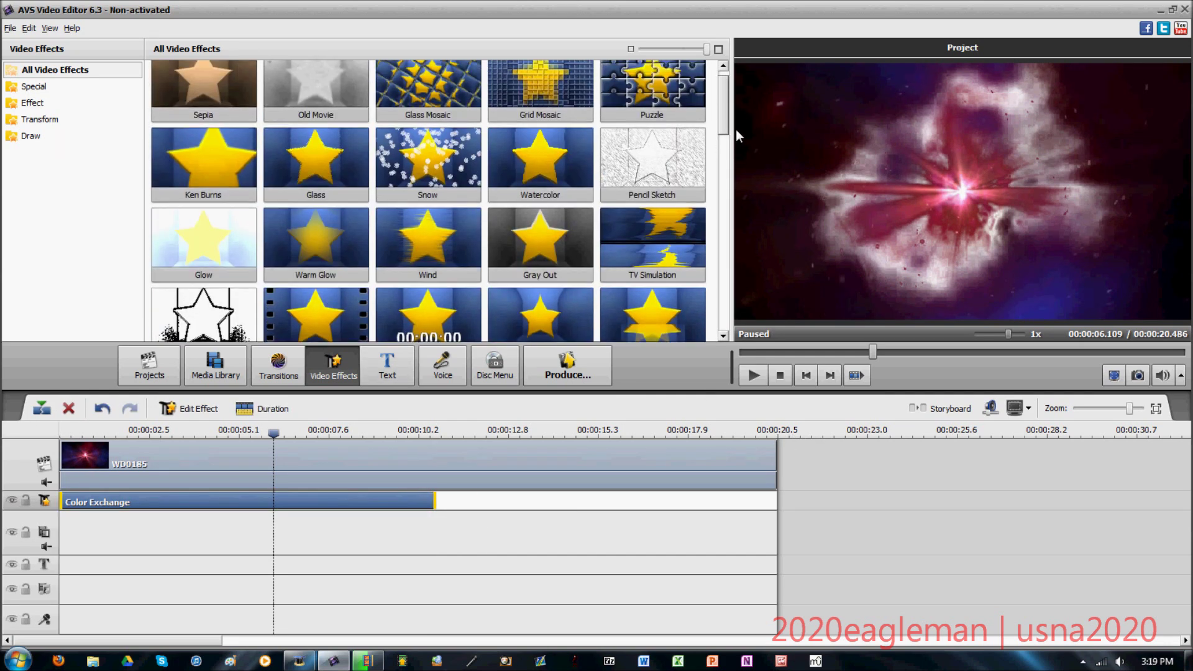
click(412, 233)
drag(424, 241, 569, 460)
Open the Wind effect's settings and set its mask shape to Polygon.
key(space)
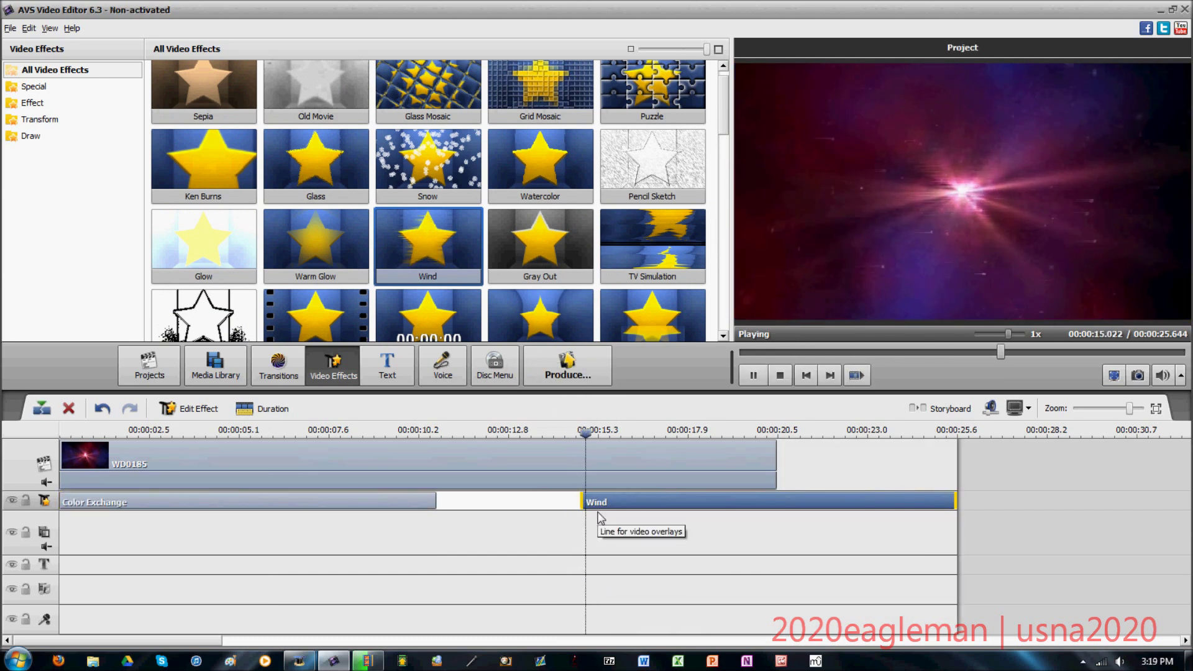
right_click(786, 501)
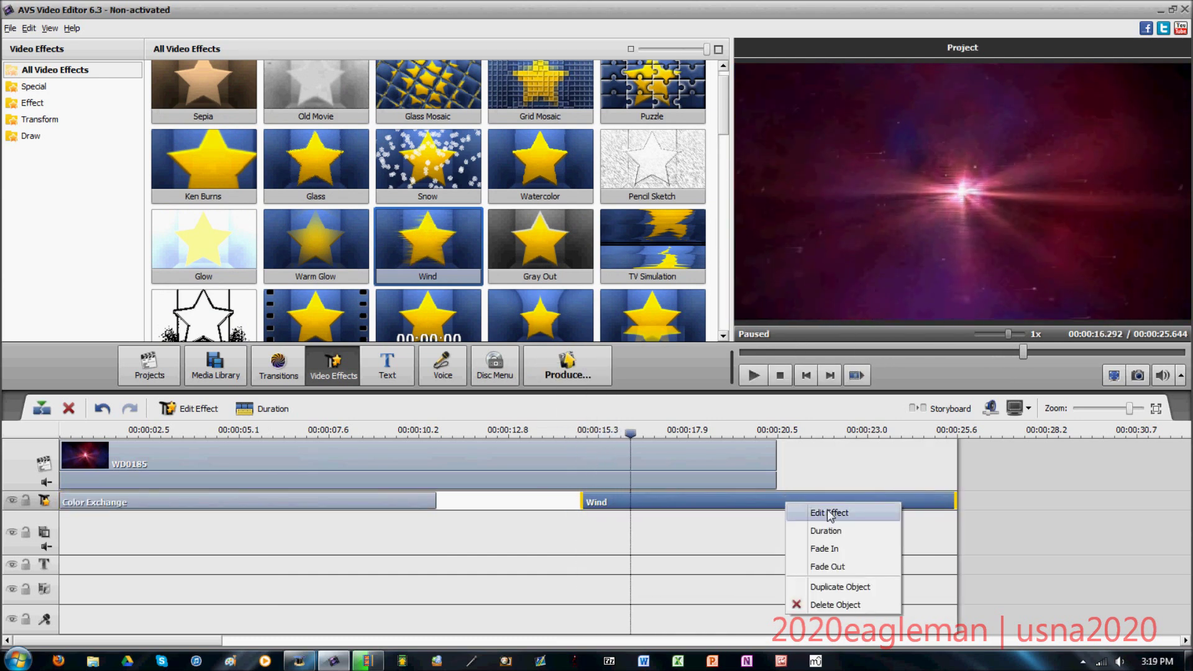
click(829, 505)
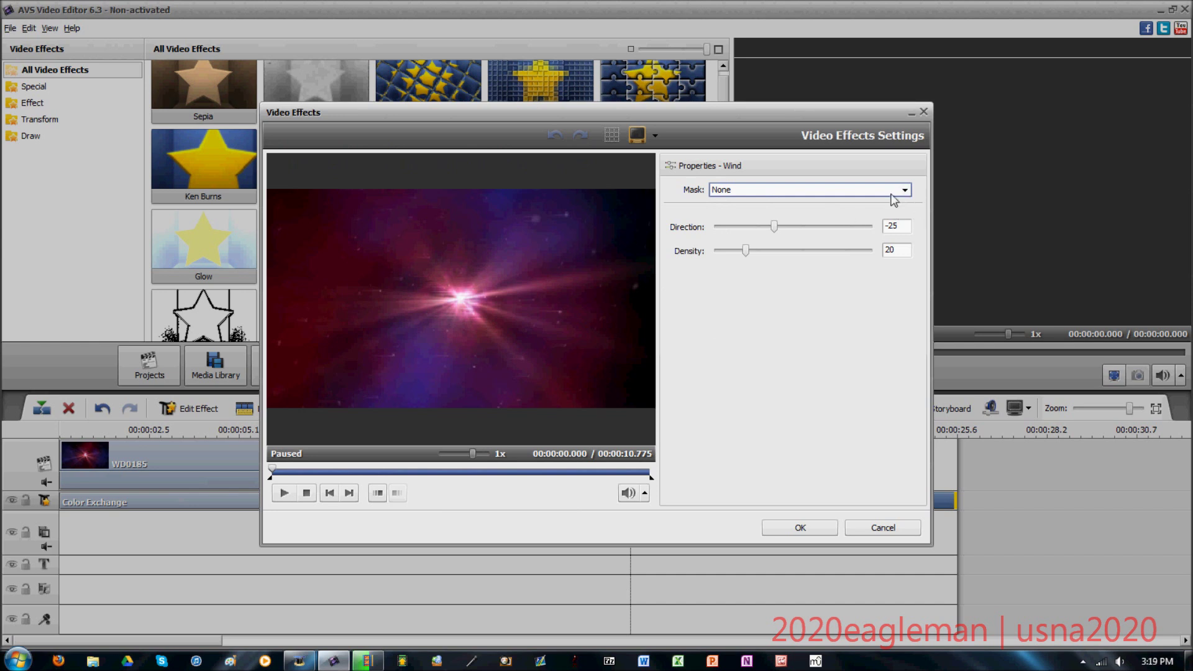
click(776, 230)
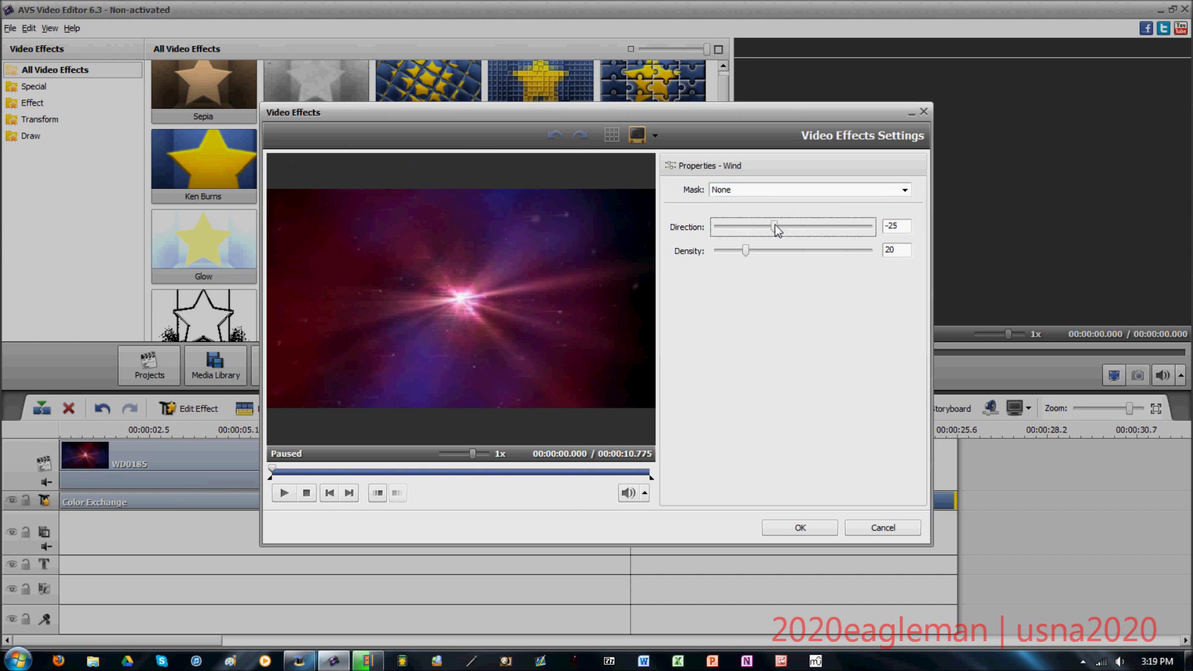
click(905, 190)
click(837, 227)
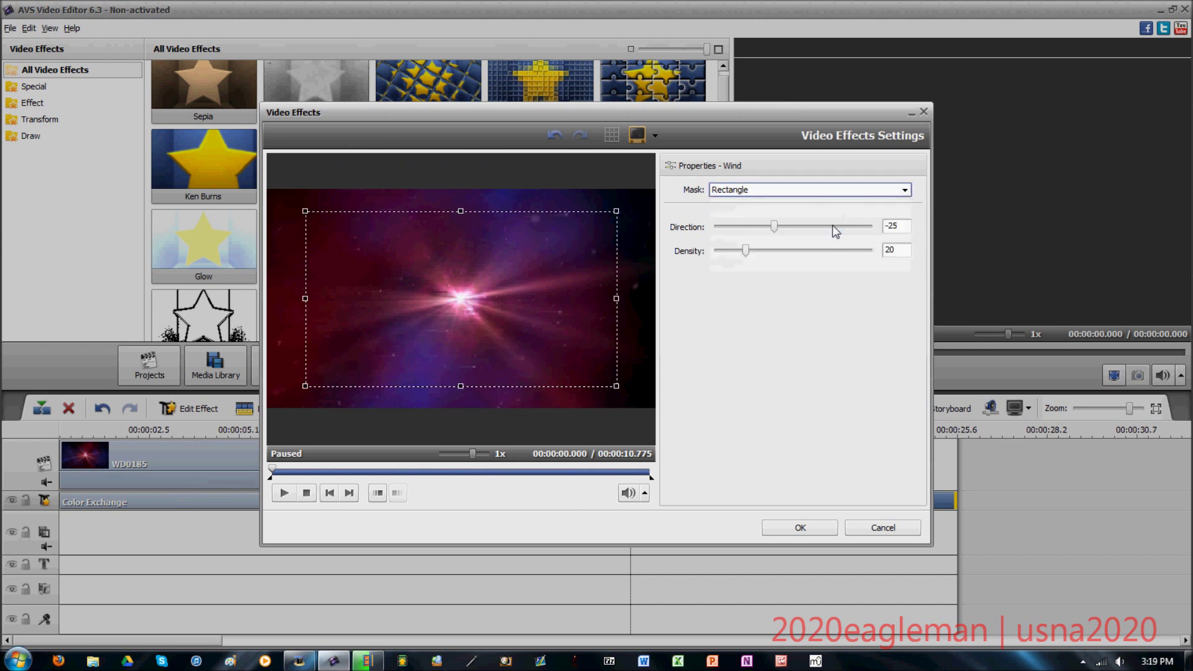
click(790, 190)
click(790, 241)
click(806, 191)
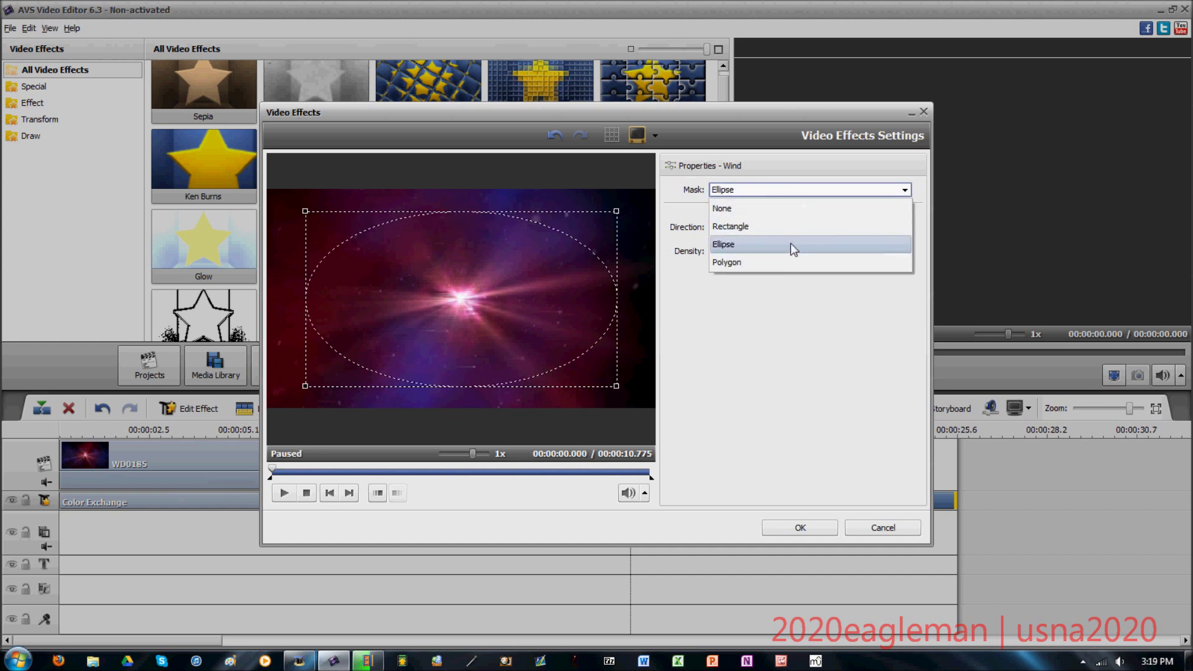
click(790, 254)
Drag out the polygon mask's corners, set Direction -100 and Density 100, and confirm.
drag(440, 215, 375, 229)
drag(444, 387, 409, 253)
drag(514, 277, 560, 255)
drag(521, 324, 461, 349)
drag(350, 288, 398, 353)
mouse_move(776, 228)
mouse_down()
mouse_move(846, 229)
mouse_move(712, 232)
mouse_move(922, 260)
mouse_up()
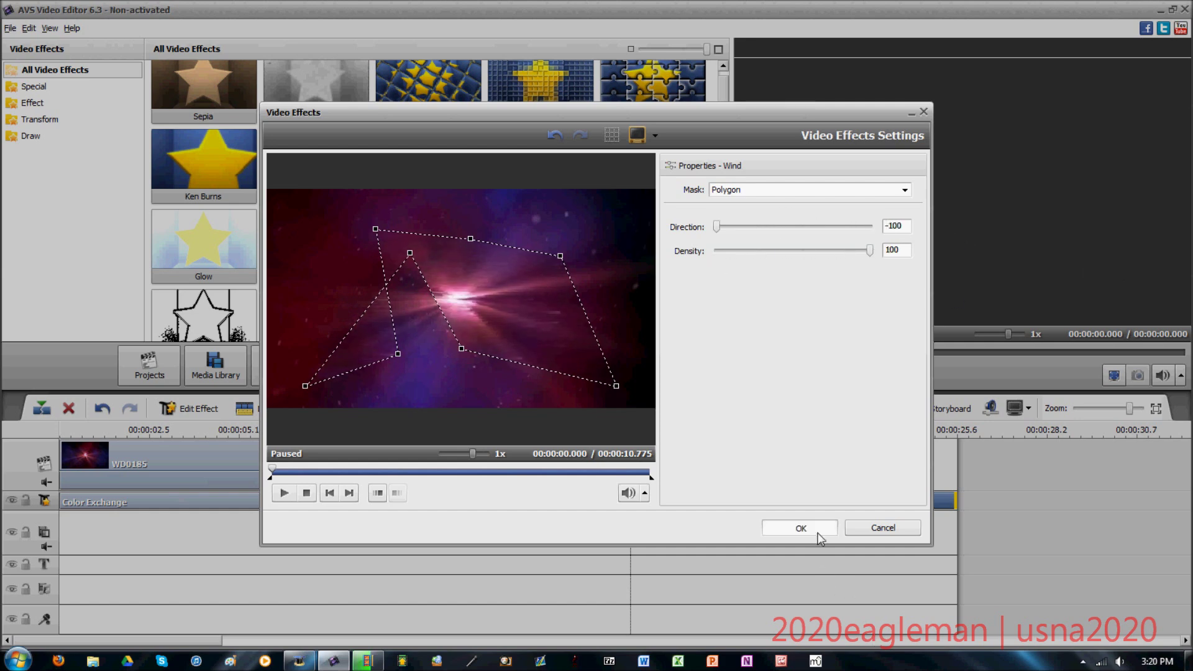
click(802, 528)
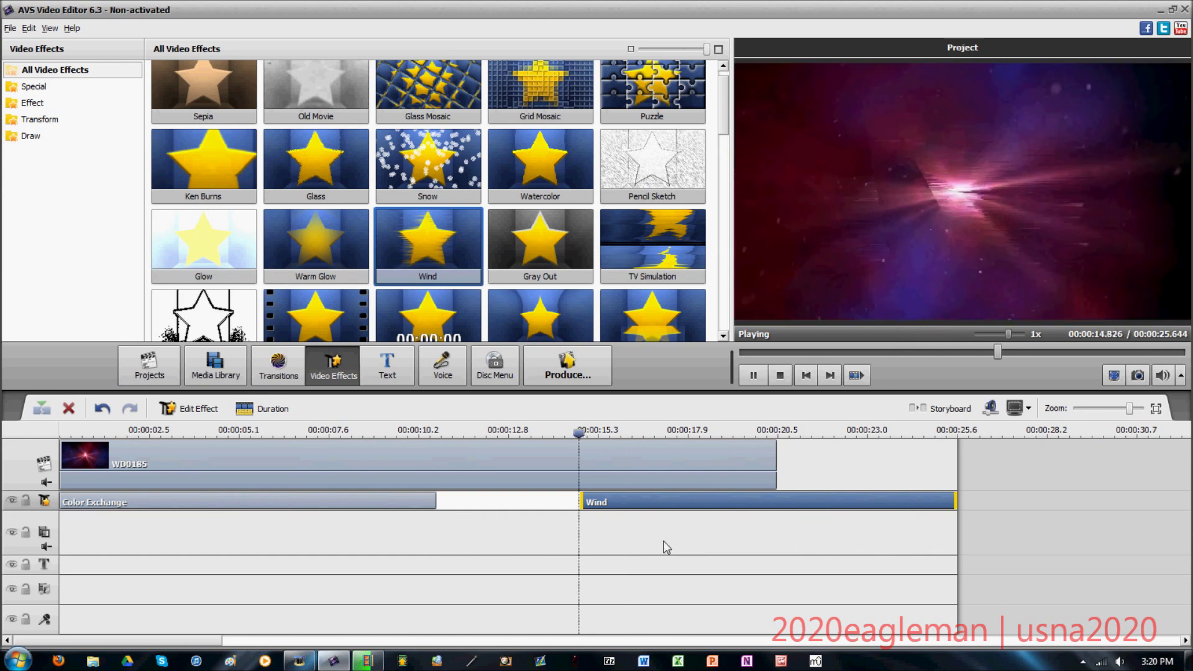
Pause playback and slide the Wind effect left so it starts where Color Exchange ends, about 10.8 s.
click(1021, 231)
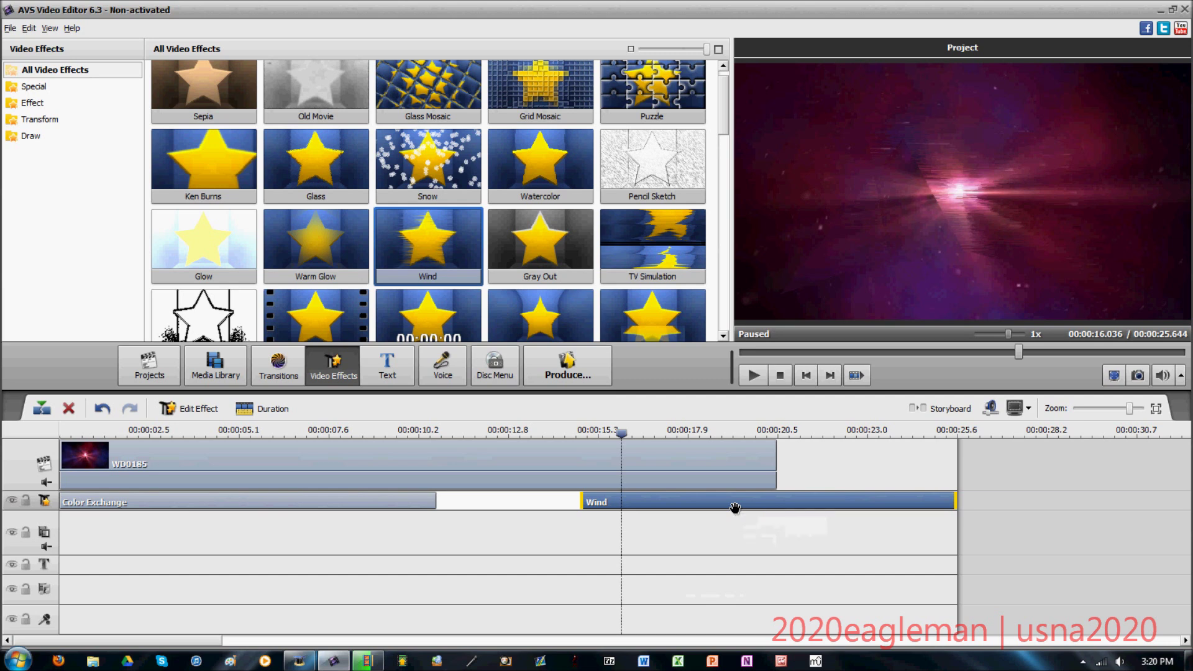
drag(732, 499, 572, 494)
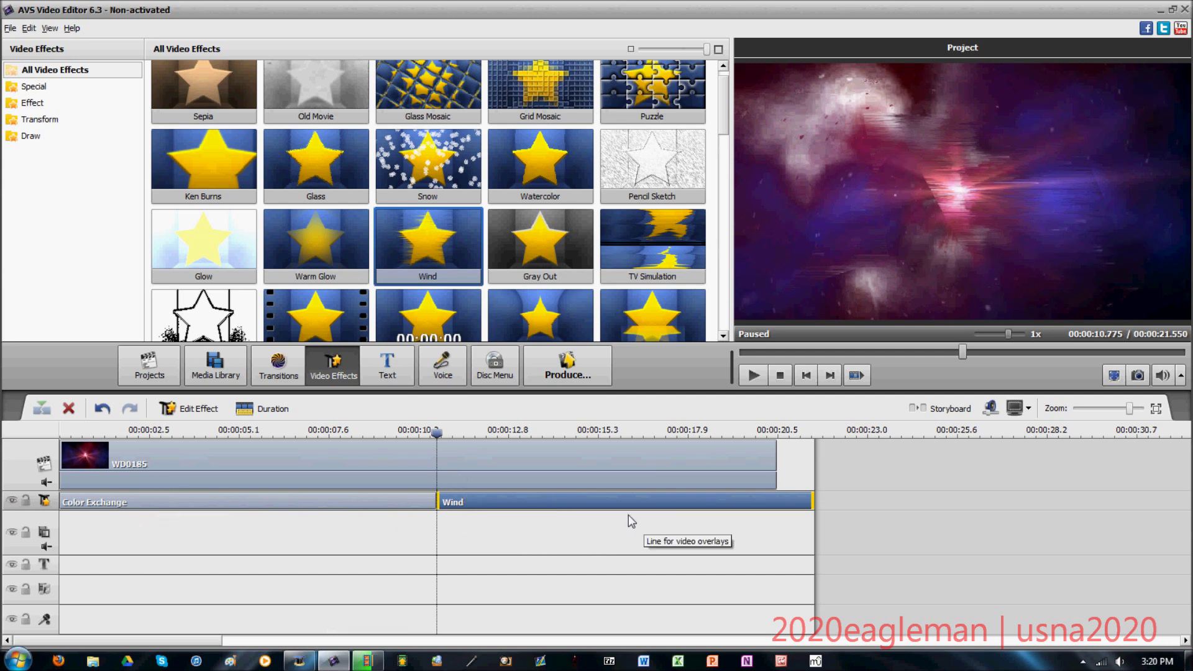
right_click(855, 508)
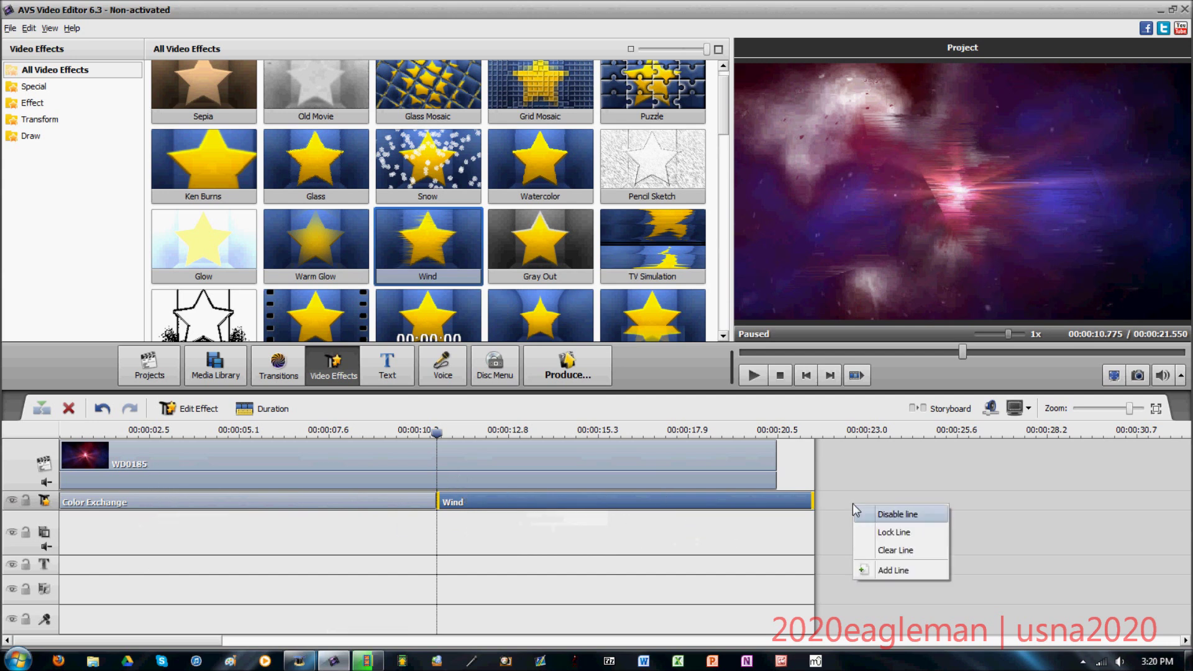
Add a new effect line and place the Gray Out effect at its start.
click(900, 570)
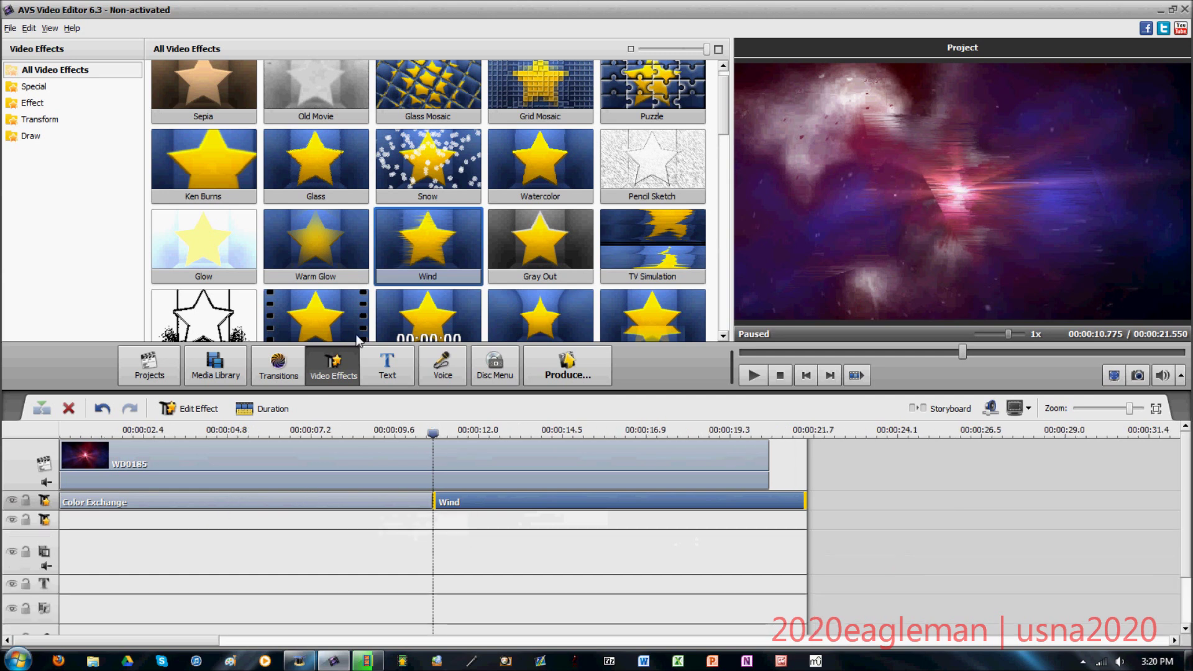
drag(520, 248, 87, 522)
click(154, 431)
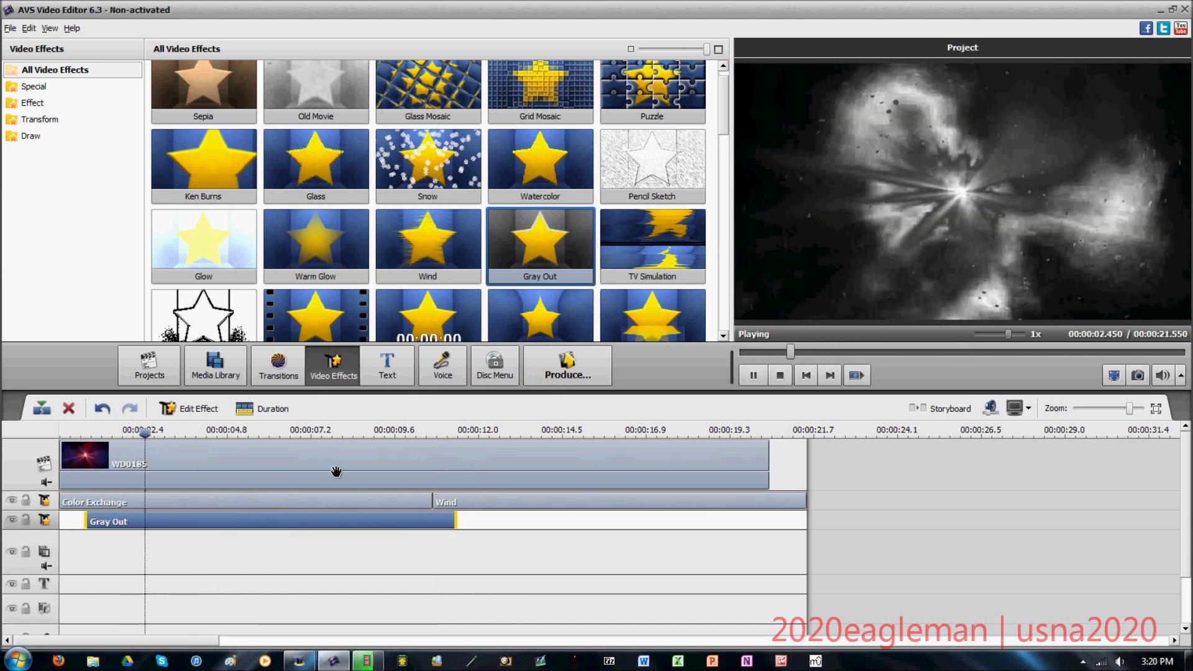
mouse_move(381, 524)
mouse_down()
mouse_move(485, 522)
mouse_move(366, 518)
mouse_up()
Move Color Exchange onto the new line after Gray Out and open Gray Out's settings.
click(379, 502)
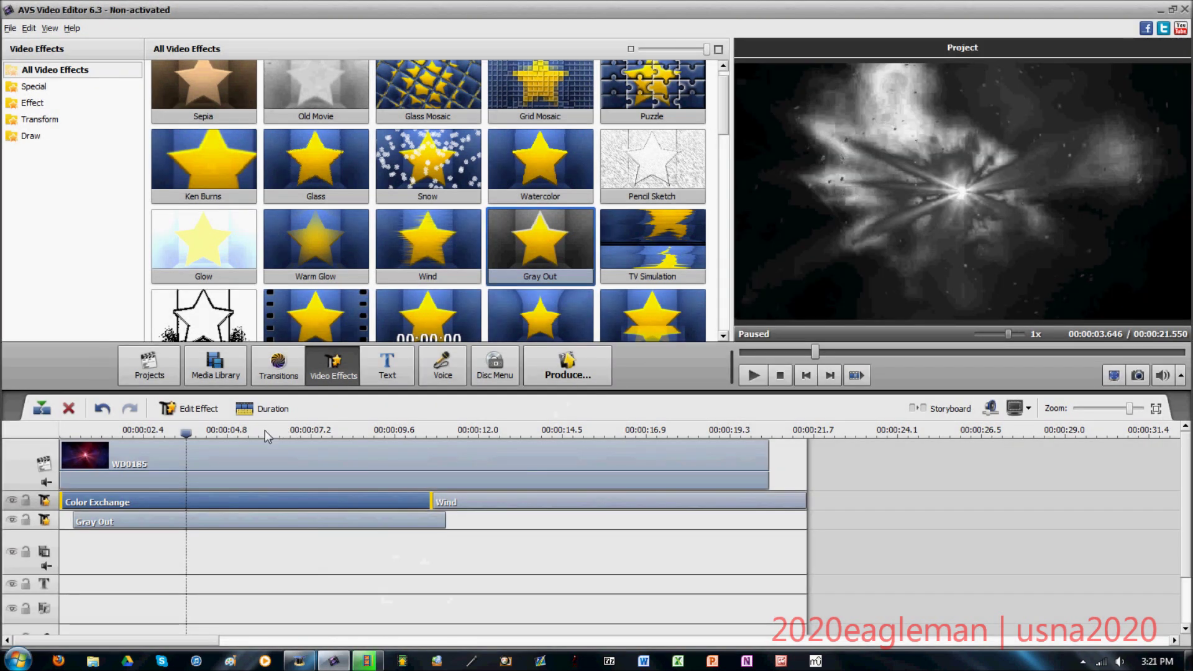
drag(269, 502, 608, 525)
click(263, 522)
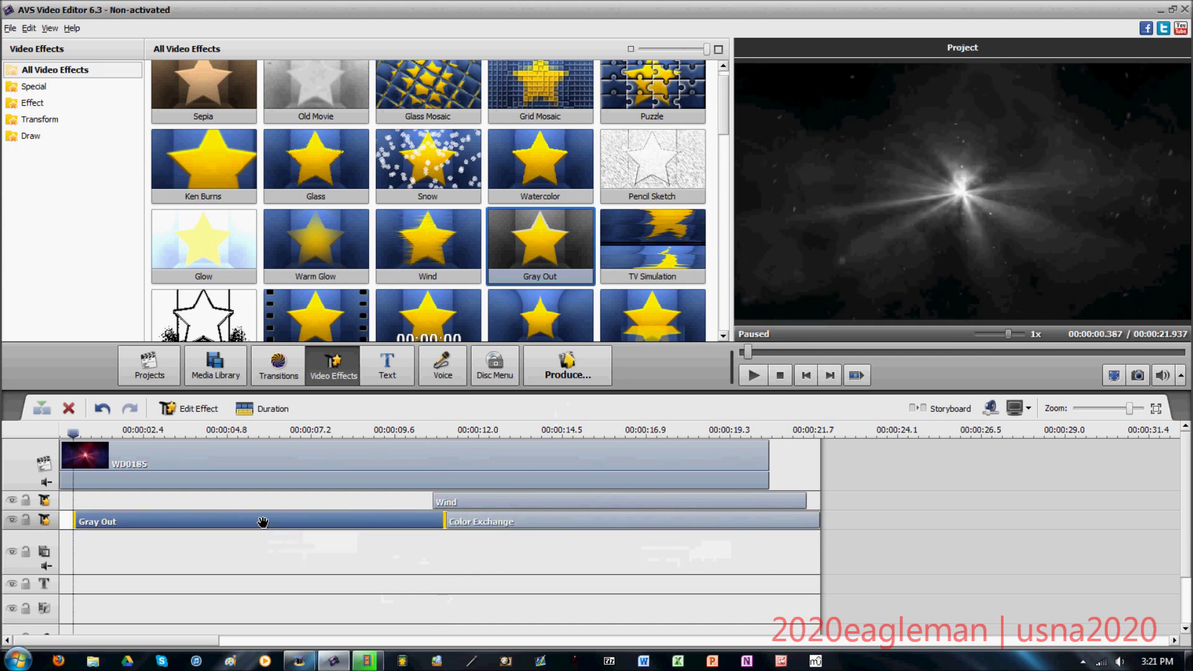
right_click(311, 521)
click(324, 530)
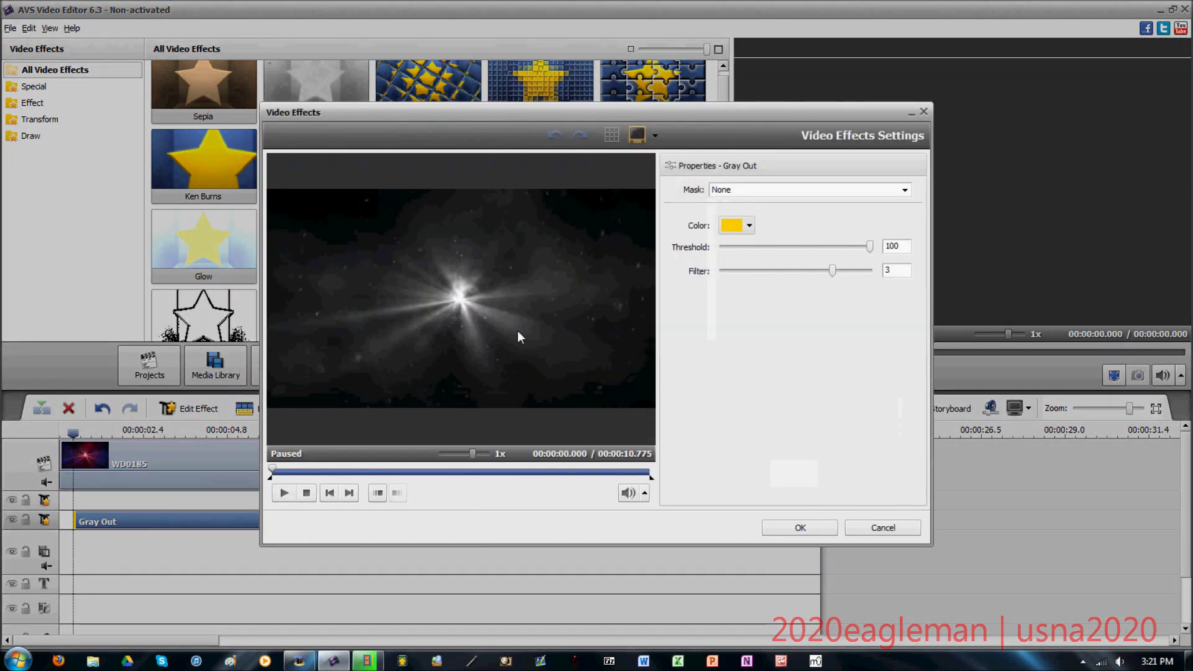
Make Gray Out keep dark red, with Filter 2 and a smaller, centred rectangular mask.
click(750, 225)
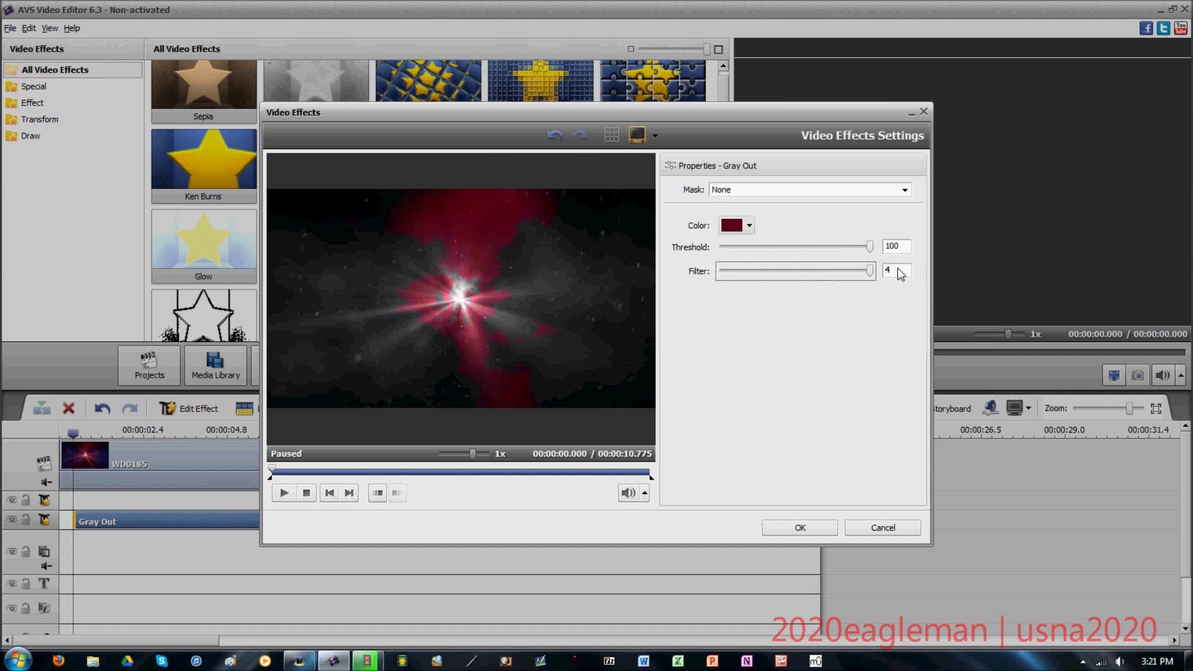
drag(869, 247, 659, 274)
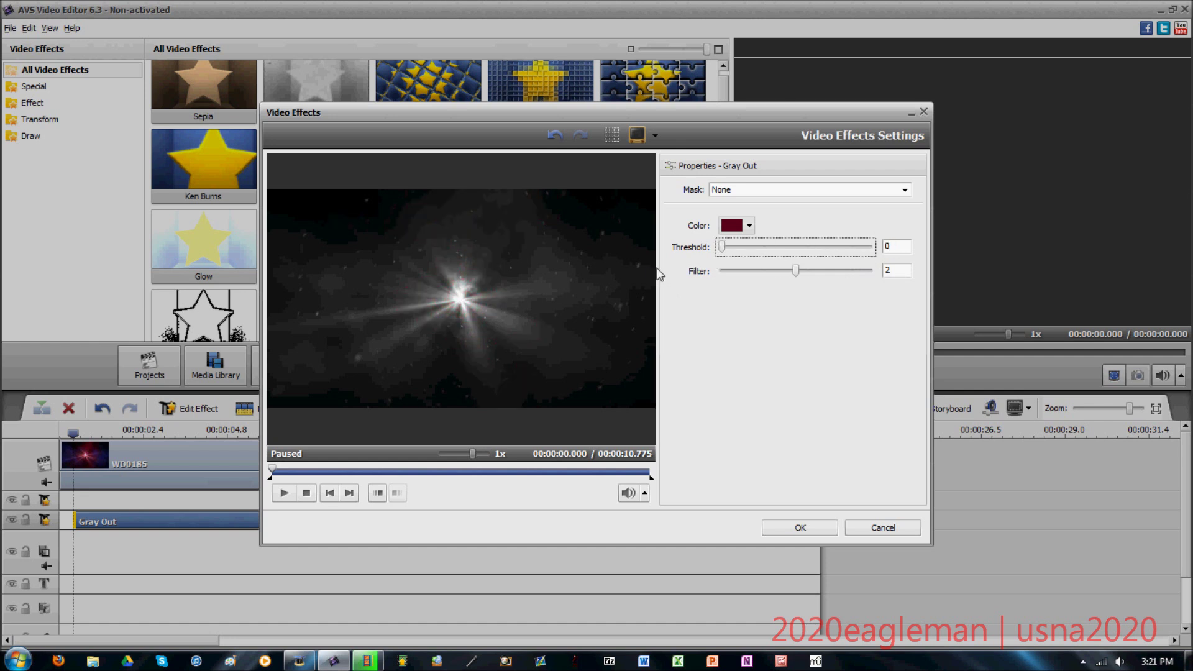
click(844, 191)
click(821, 225)
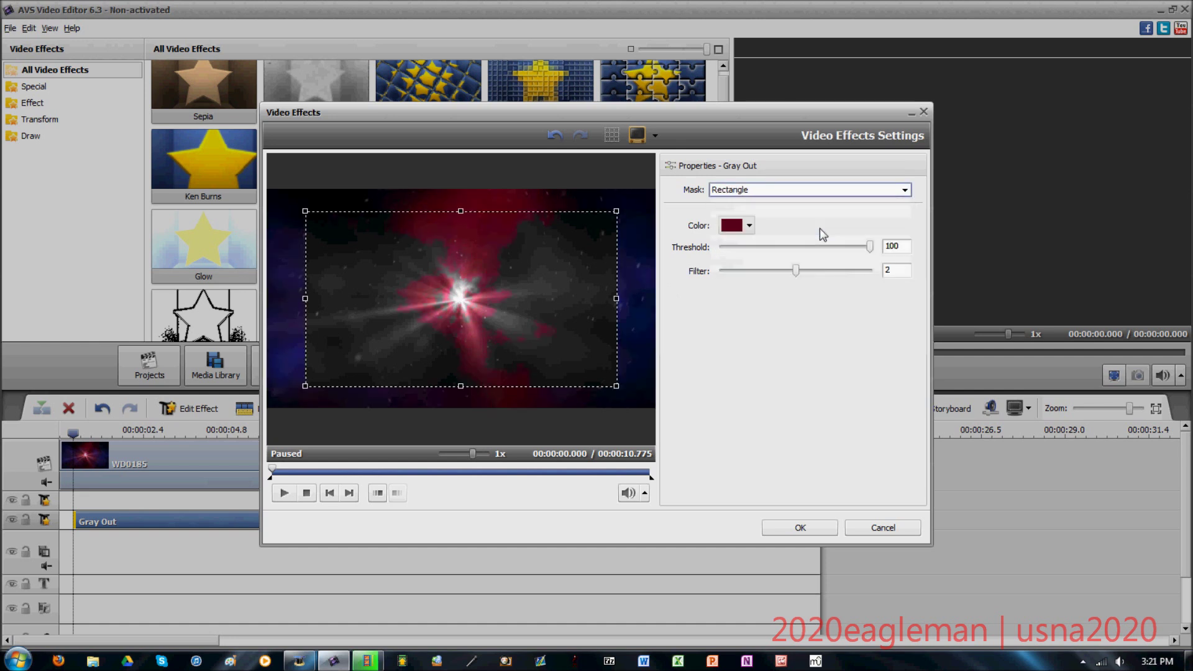
mouse_move(484, 260)
mouse_down()
mouse_move(493, 274)
mouse_move(472, 260)
mouse_up()
drag(605, 211, 514, 268)
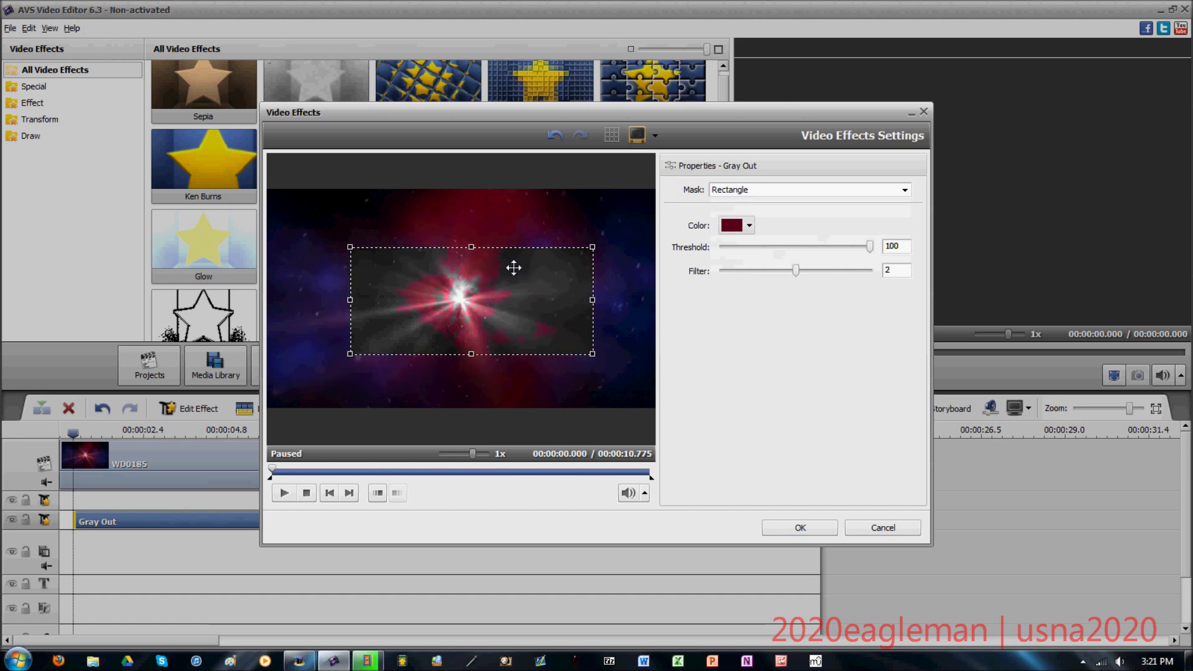
click(824, 530)
Play and pause the project preview, then preview the Ken Burns effect sample.
key(space)
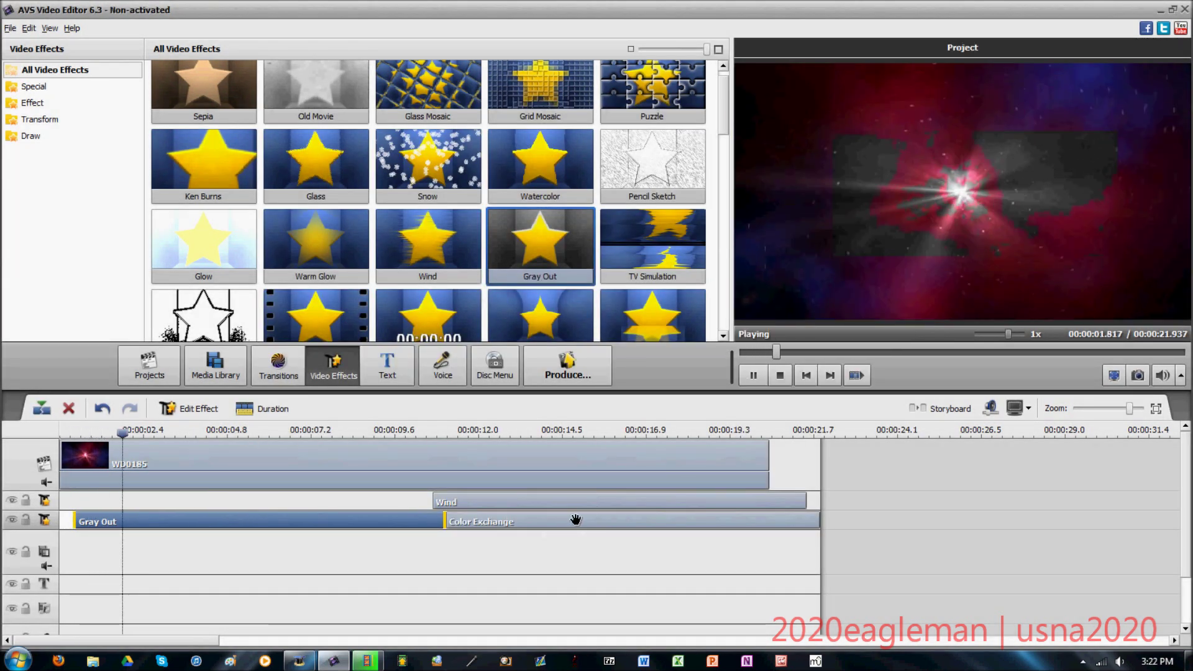
key(space)
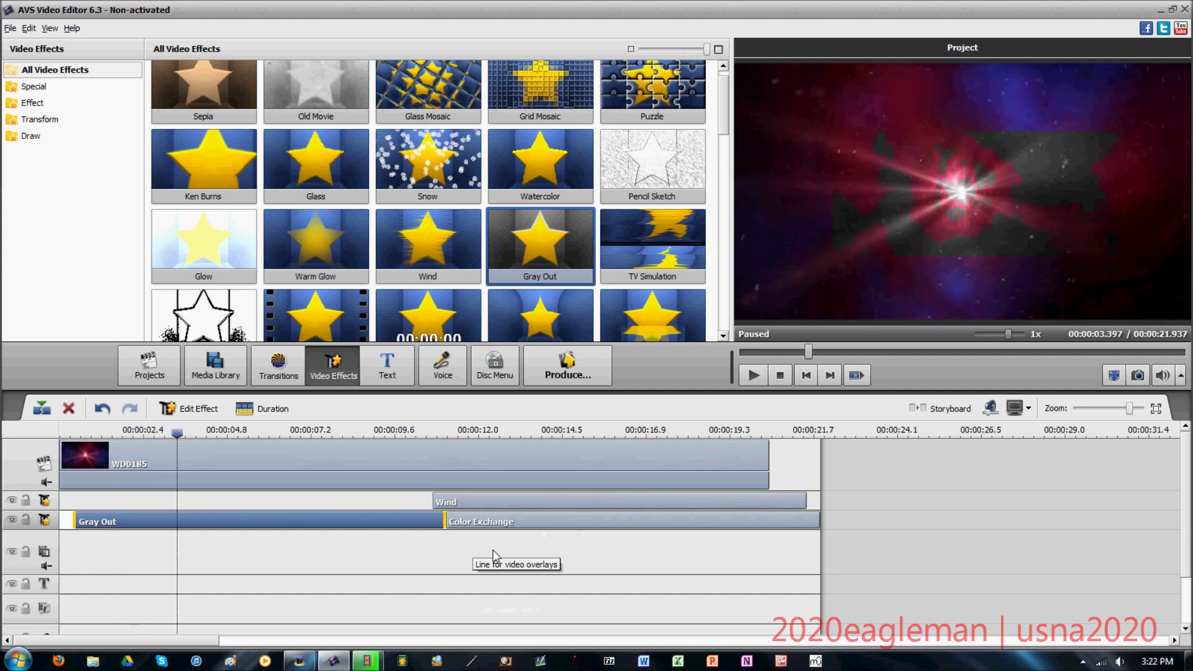
click(205, 177)
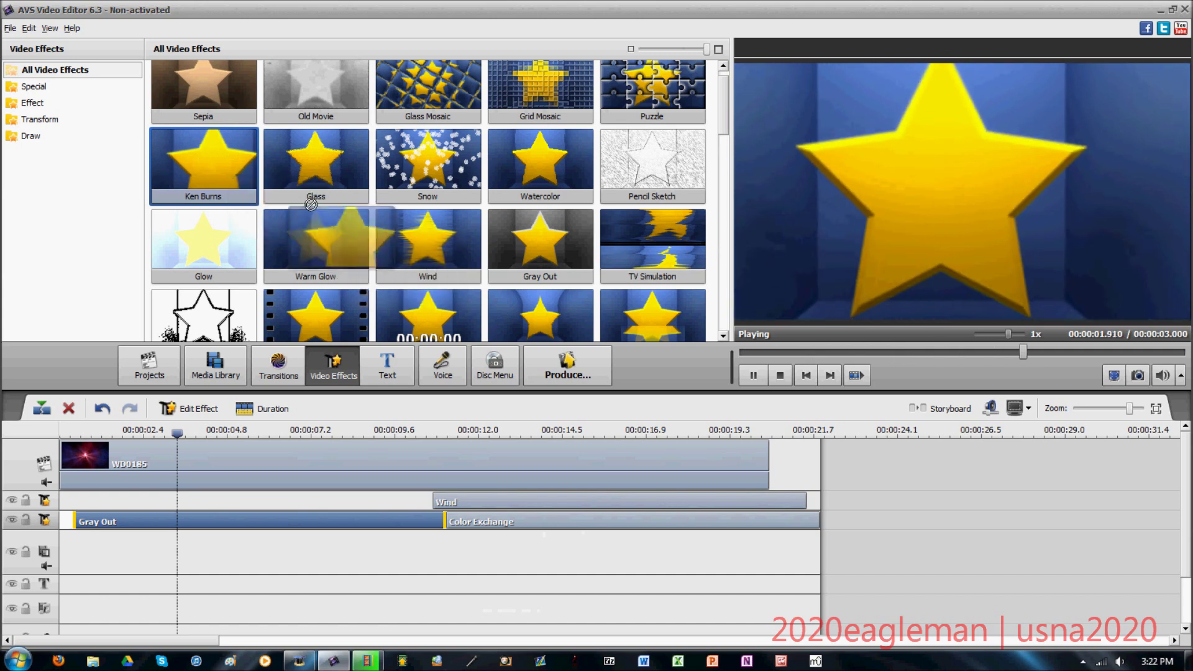
Delete the Wind, Color Exchange and Gray Out effect clips from the timeline.
click(575, 522)
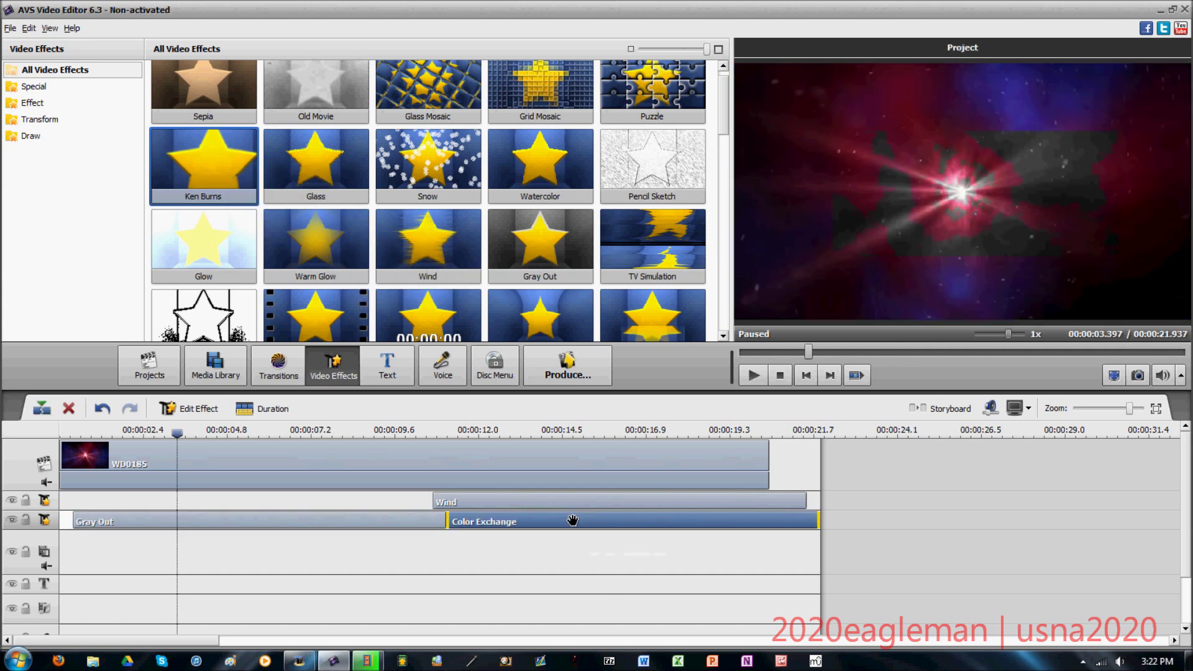
key(Delete)
click(546, 501)
key(Delete)
click(402, 519)
key(Delete)
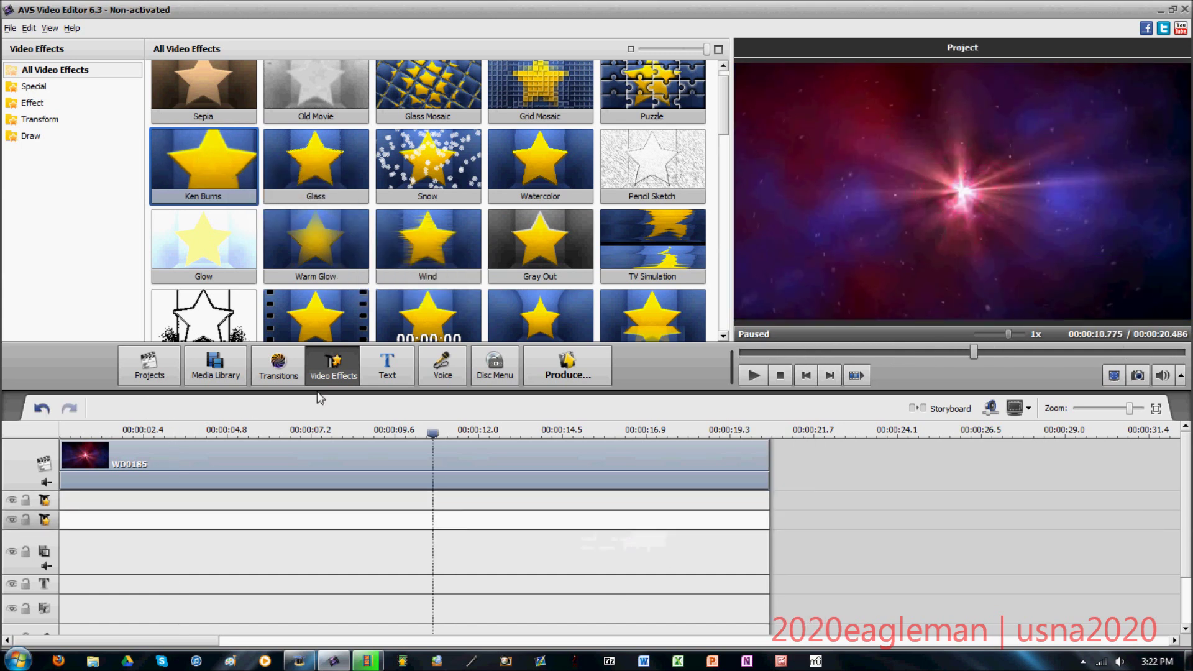
Add Ken Burns at about 7.5 s and move its green start frame to the preview centre.
drag(170, 114, 358, 499)
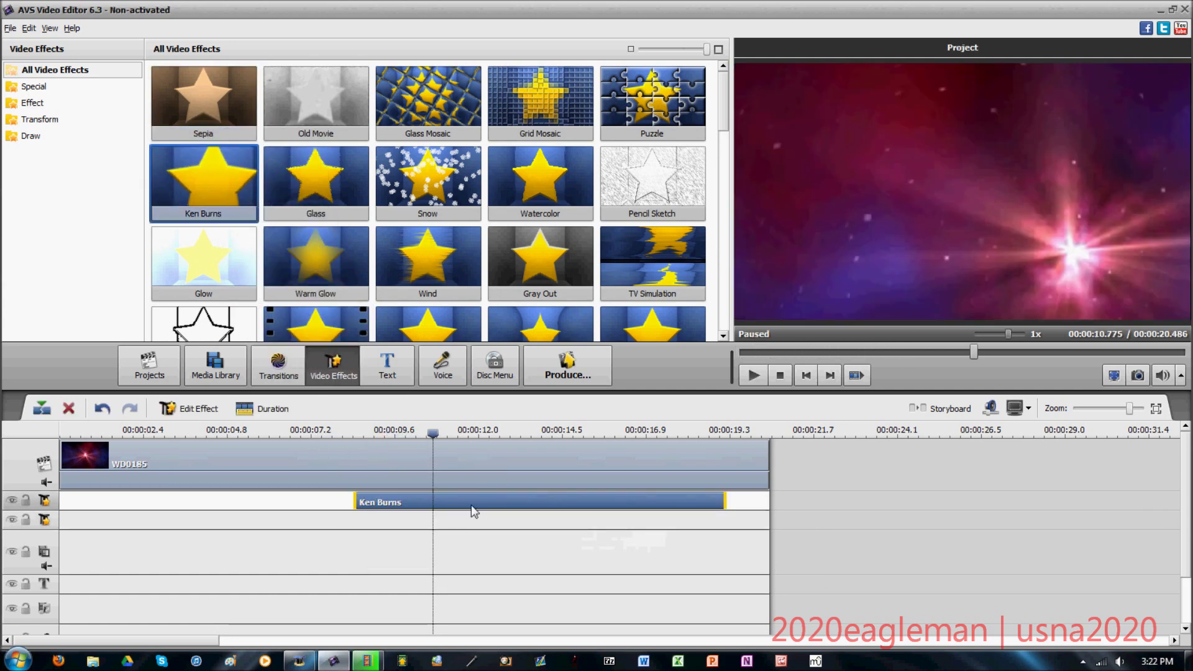
right_click(517, 508)
click(553, 517)
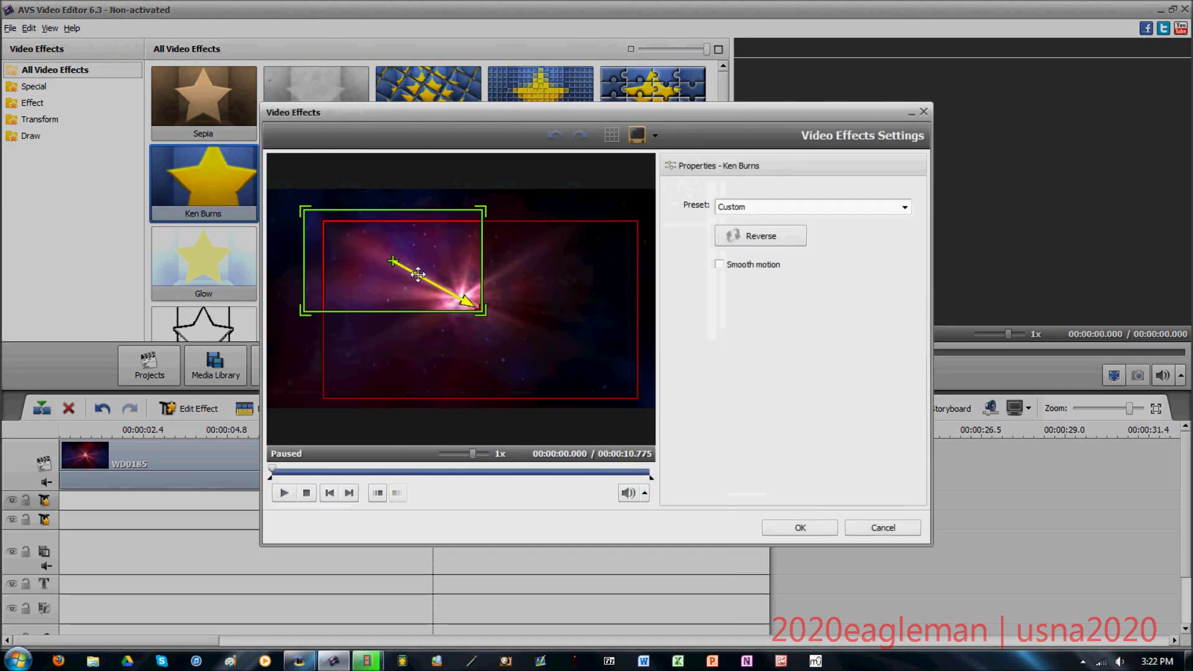
drag(417, 274, 465, 303)
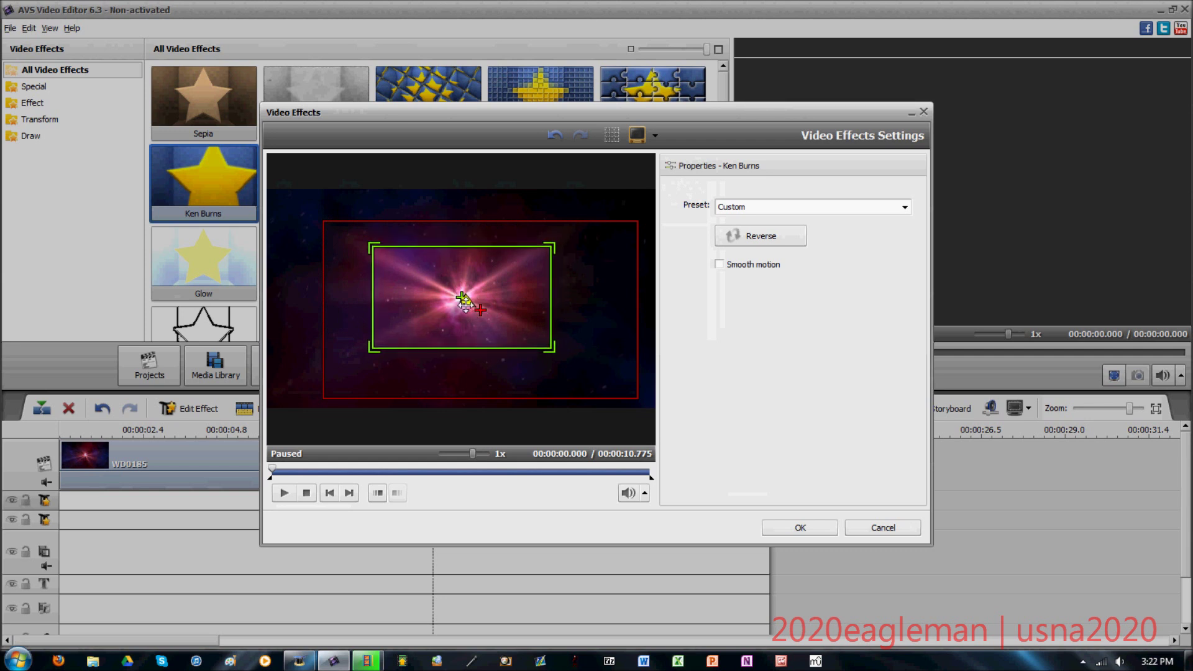
Enlarge the Ken Burns ending frame to full picture width and position it over the explosion.
click(633, 239)
drag(638, 224, 657, 196)
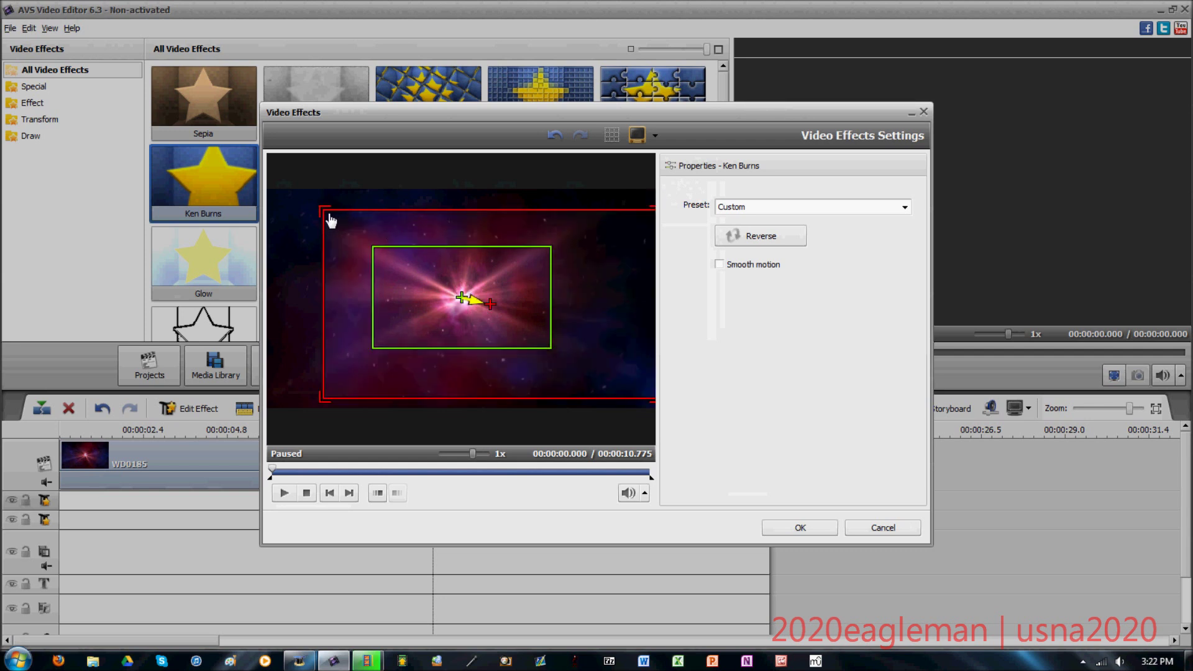
drag(332, 221, 285, 197)
drag(285, 398, 270, 404)
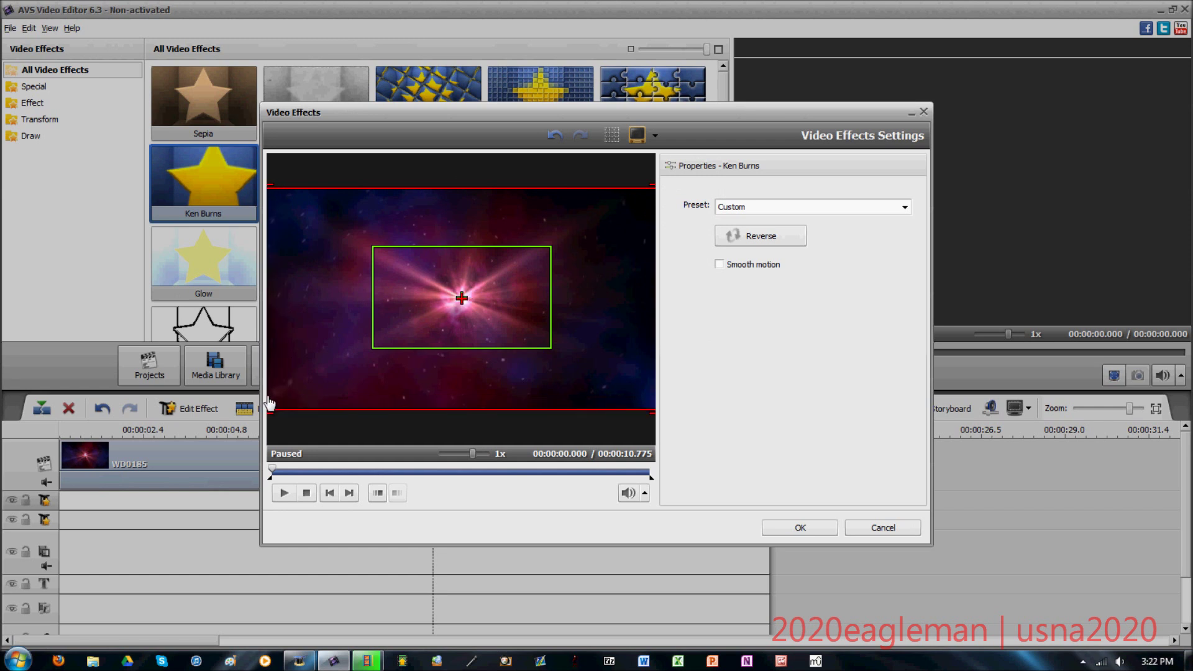
drag(260, 189, 349, 245)
drag(568, 333, 536, 310)
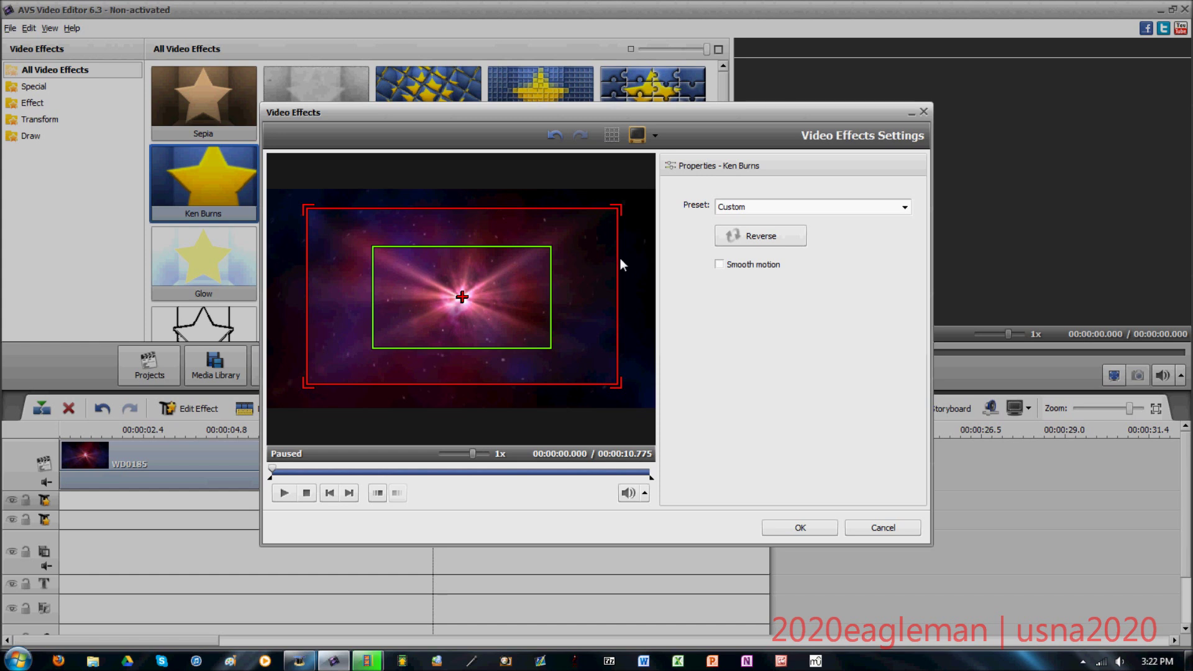
Keep the Custom preset, reverse the move, and shrink the new ending frame onto the explosion's centre.
click(769, 212)
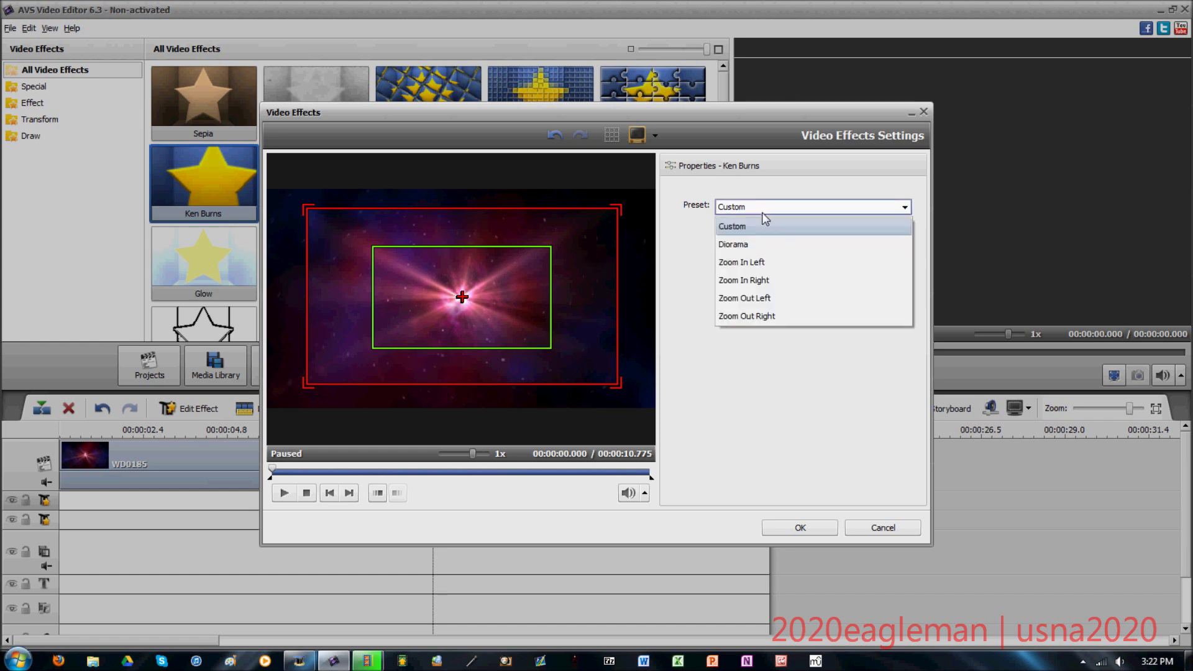
click(681, 230)
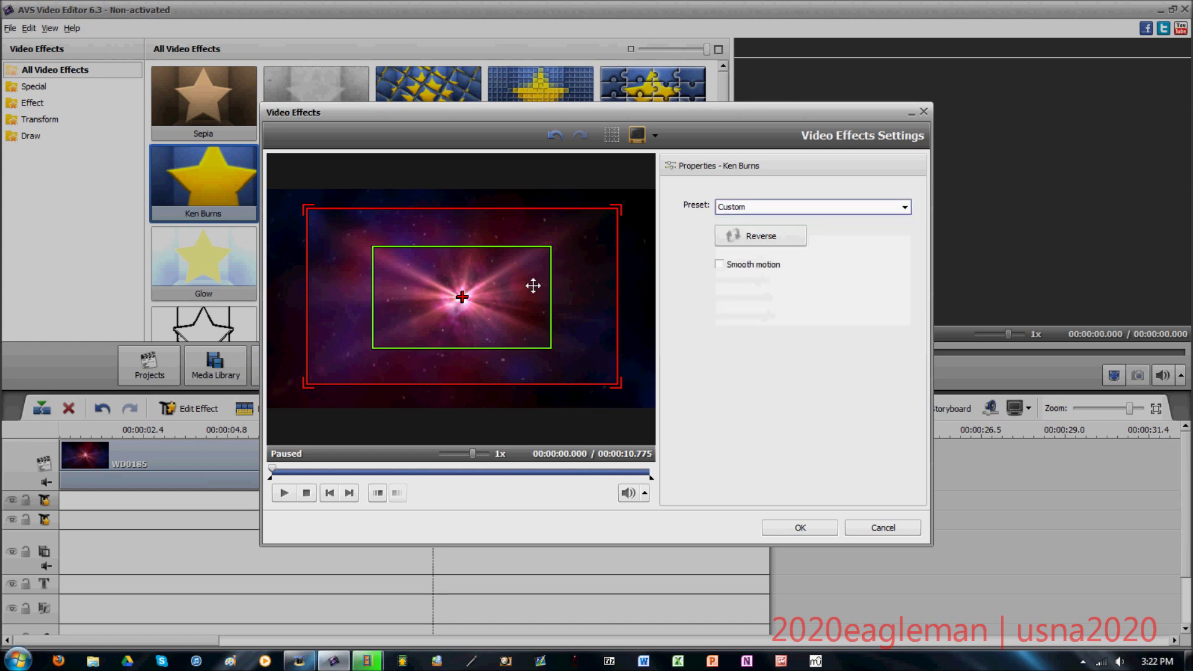
click(773, 241)
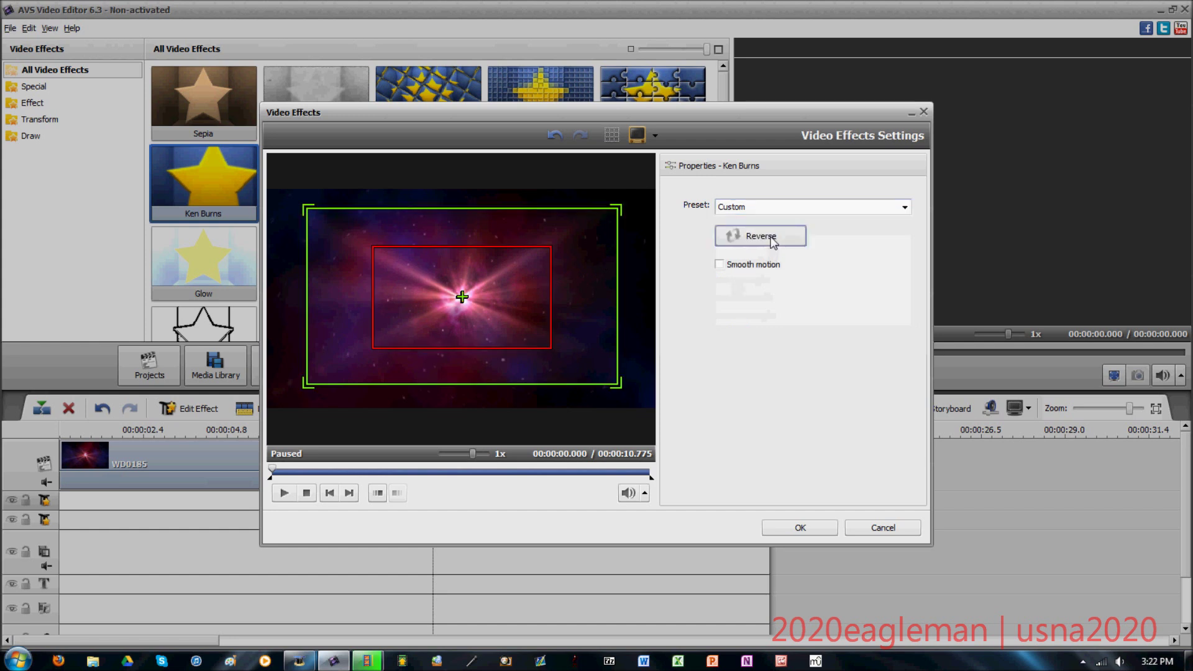
click(515, 294)
drag(555, 355, 458, 282)
click(807, 528)
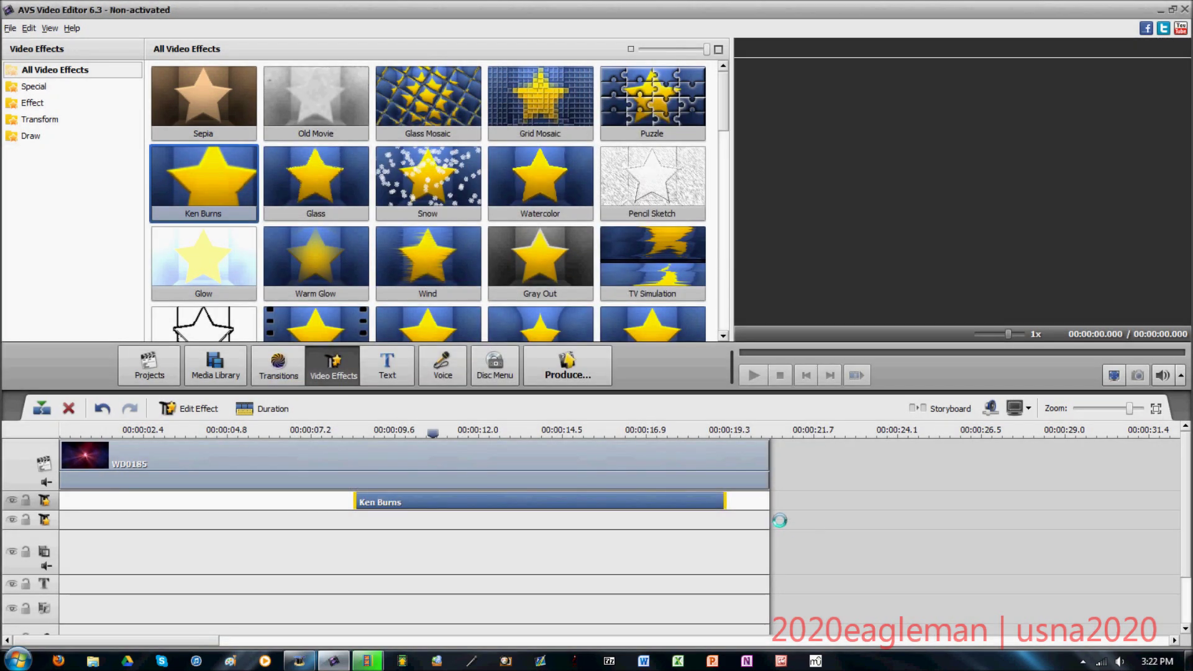
Shorten the Ken Burns effect on the timeline so it ends near 00:00:12.
click(754, 377)
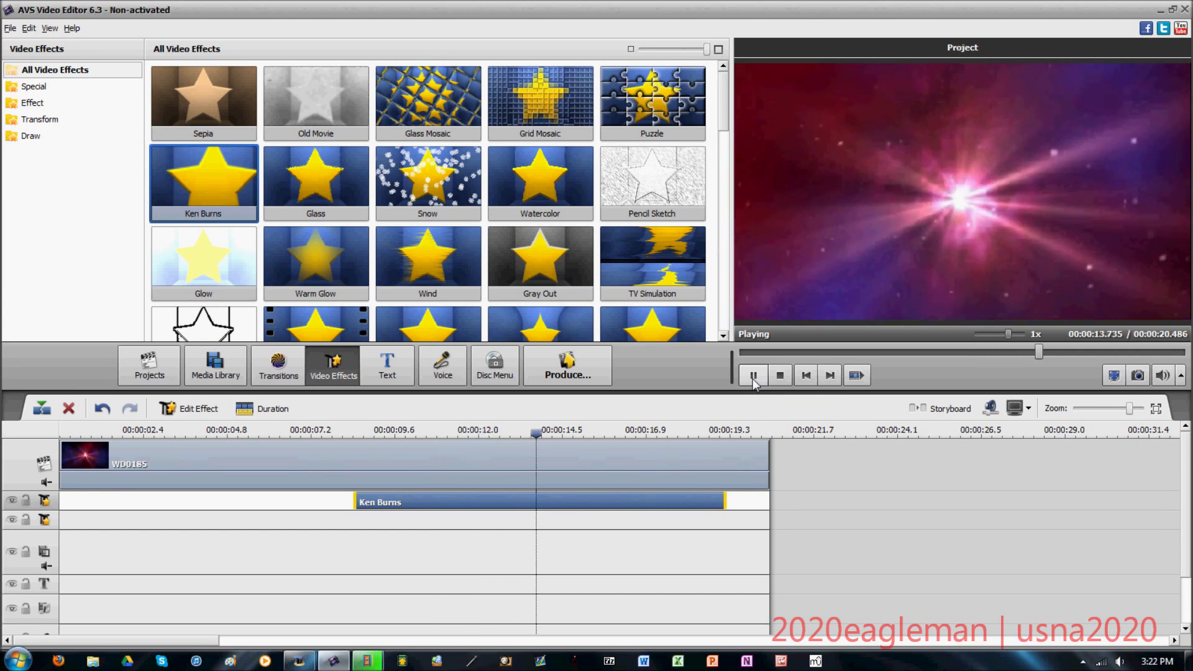
click(729, 497)
drag(729, 496, 458, 498)
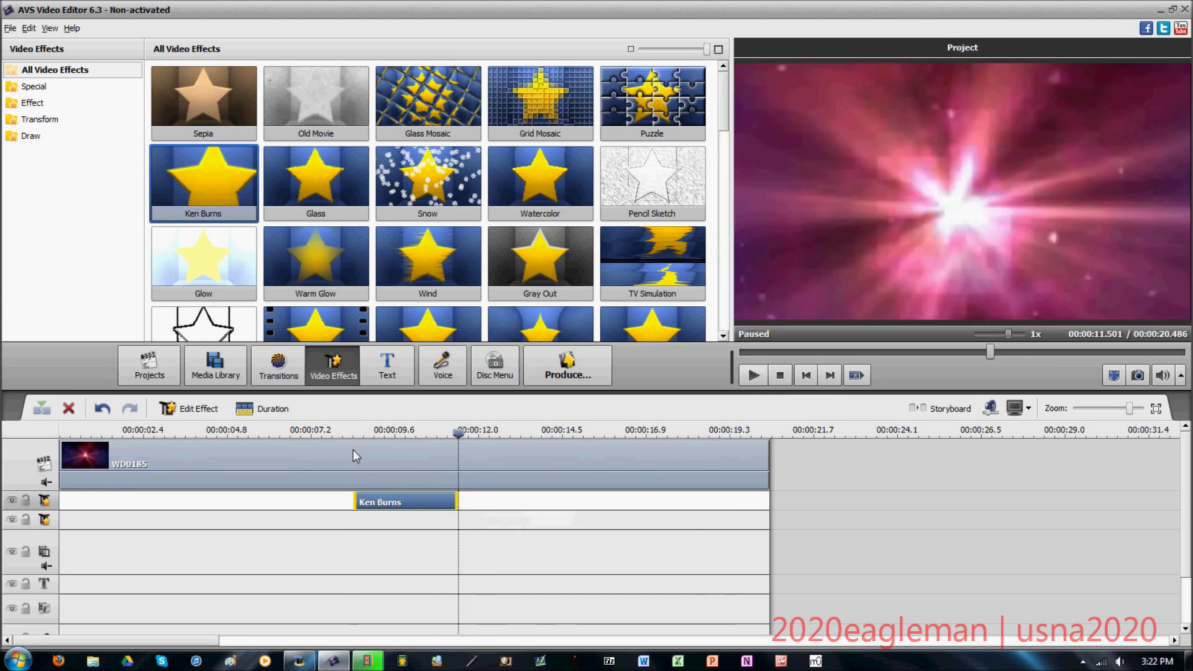
Preview the shortened effect, leaving the playhead around 00:00:10.
click(354, 434)
key(space)
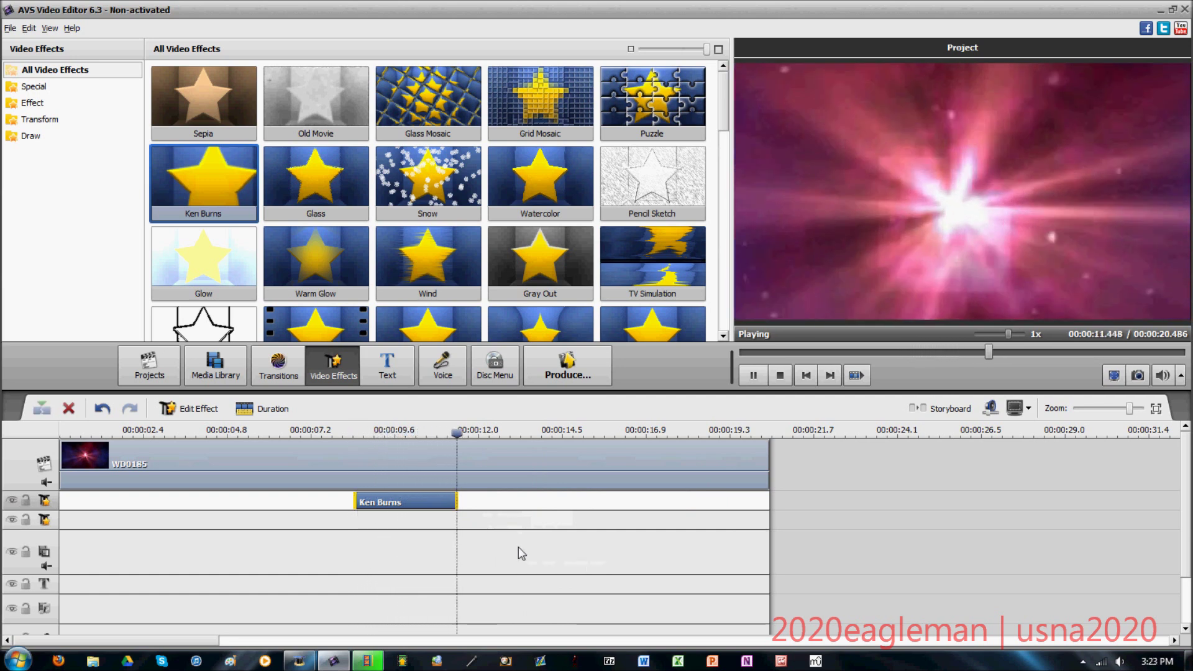
key(space)
click(413, 430)
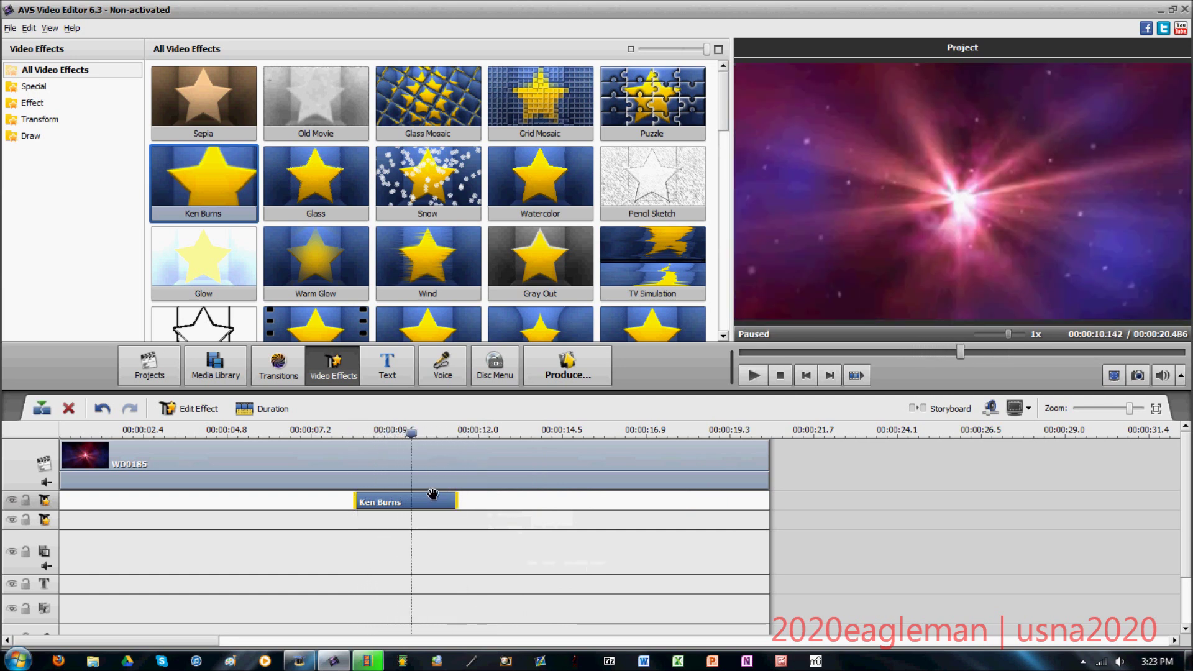
drag(724, 104, 722, 154)
scroll(398, 143, down, 3)
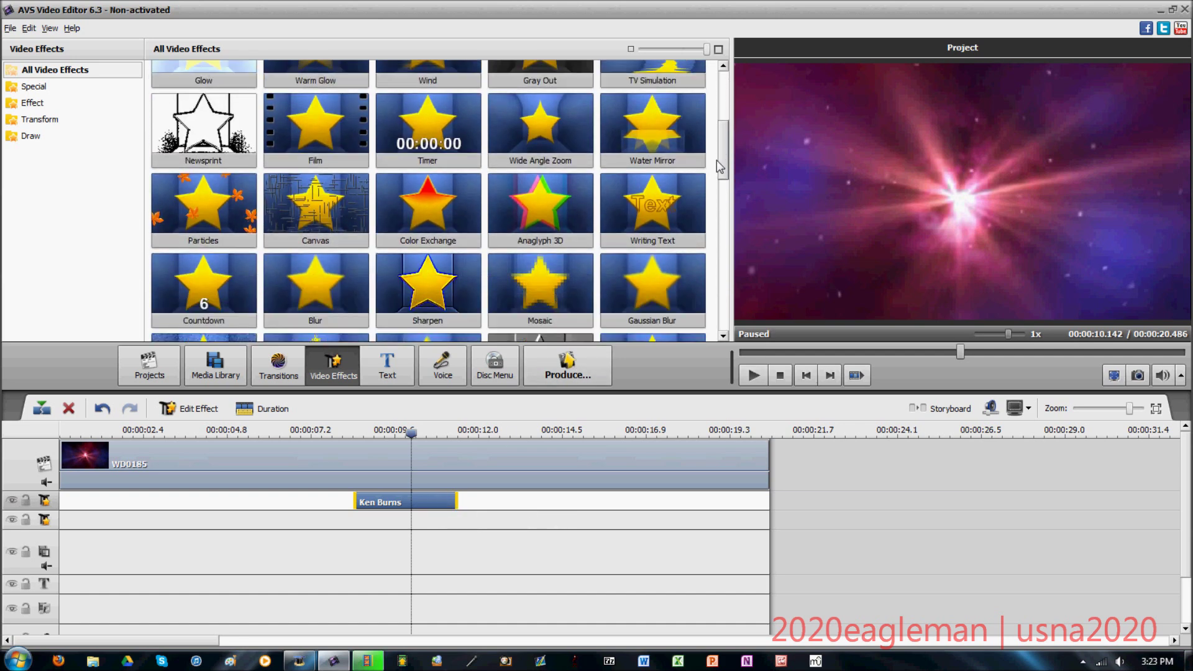
Place the Transform Zoom effect after Ken Burns at about 14.7 s and set it to fade in.
click(41, 120)
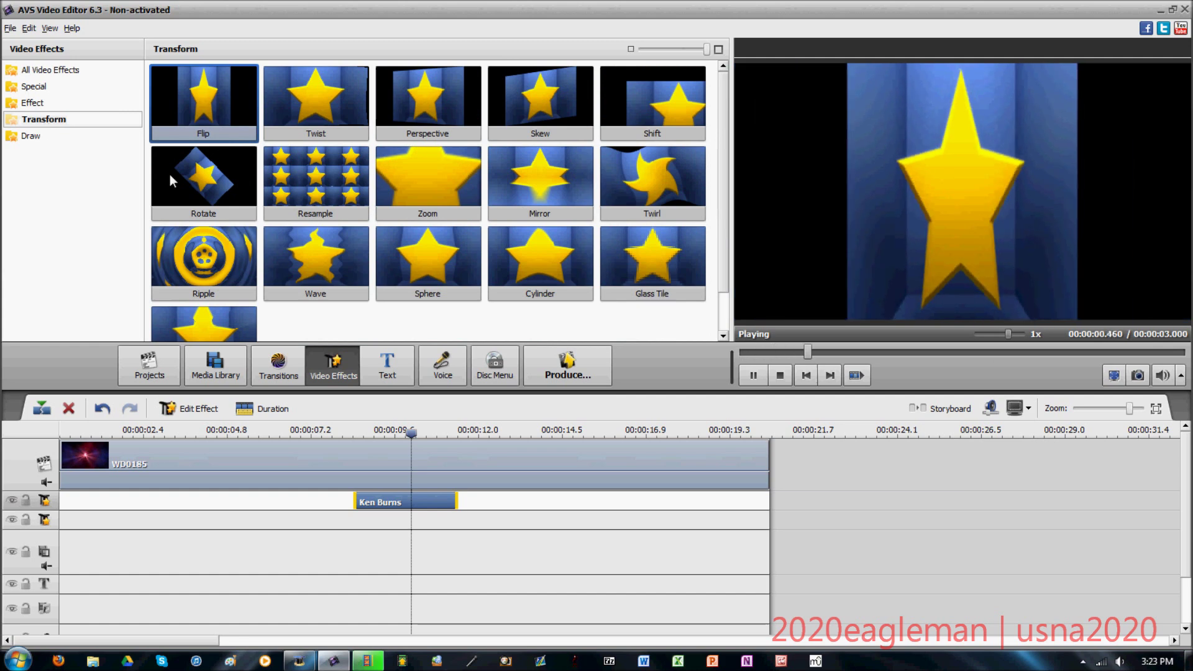
click(414, 191)
drag(412, 185, 572, 501)
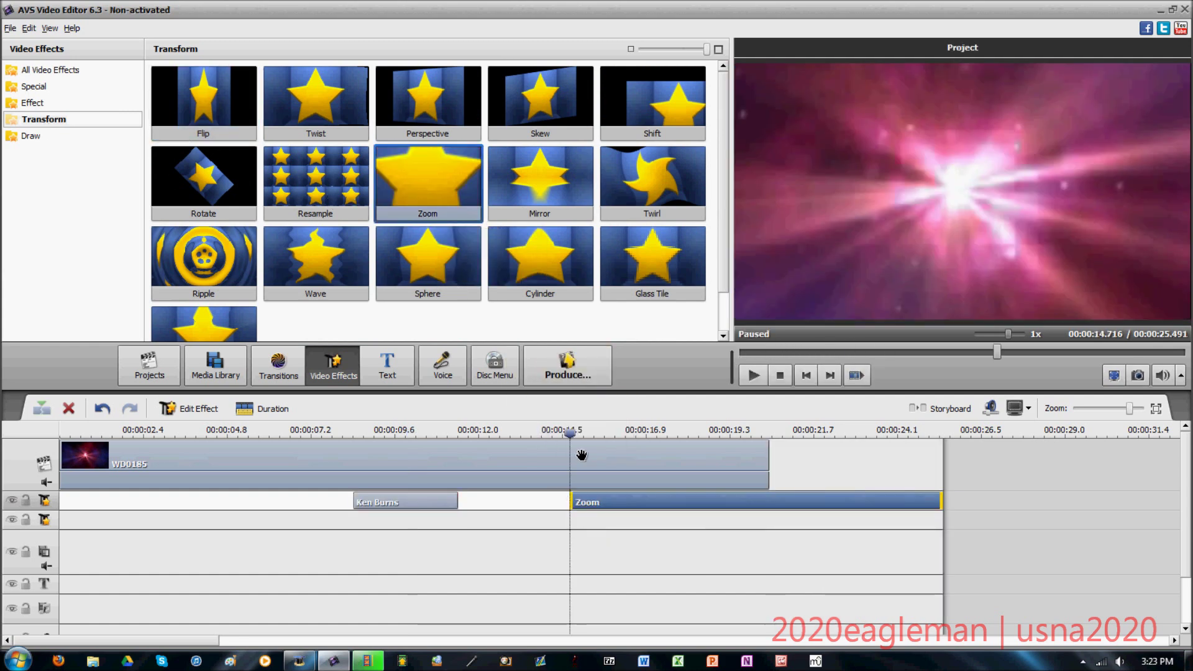
click(699, 505)
click(394, 505)
right_click(611, 505)
click(658, 554)
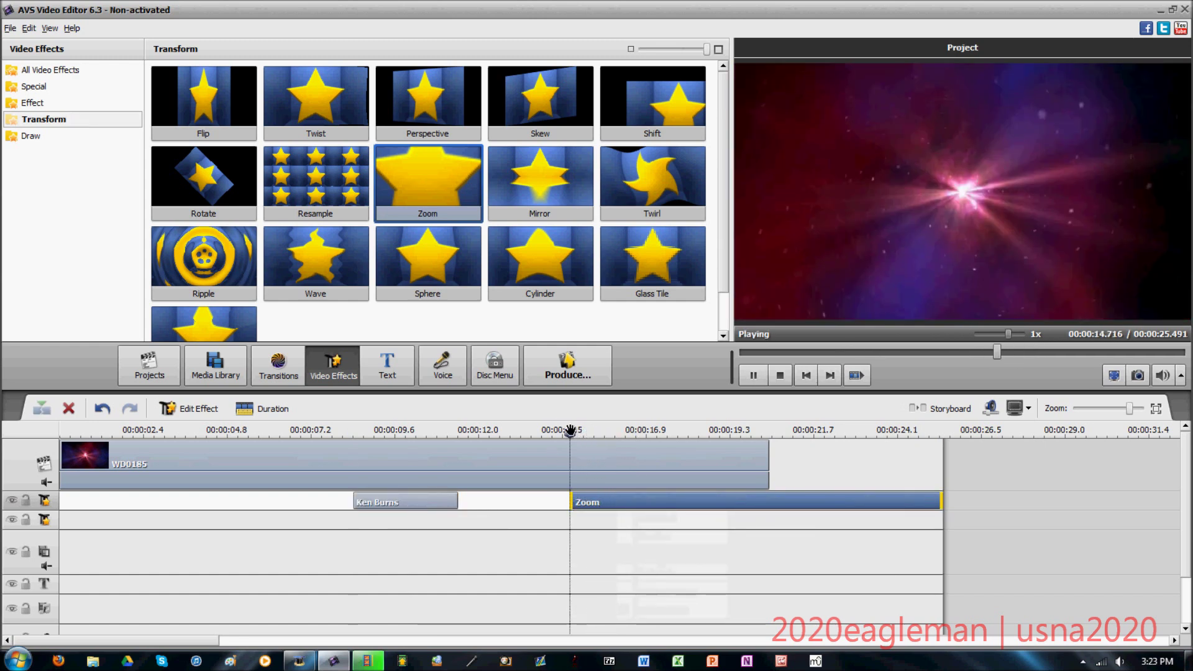
click(434, 504)
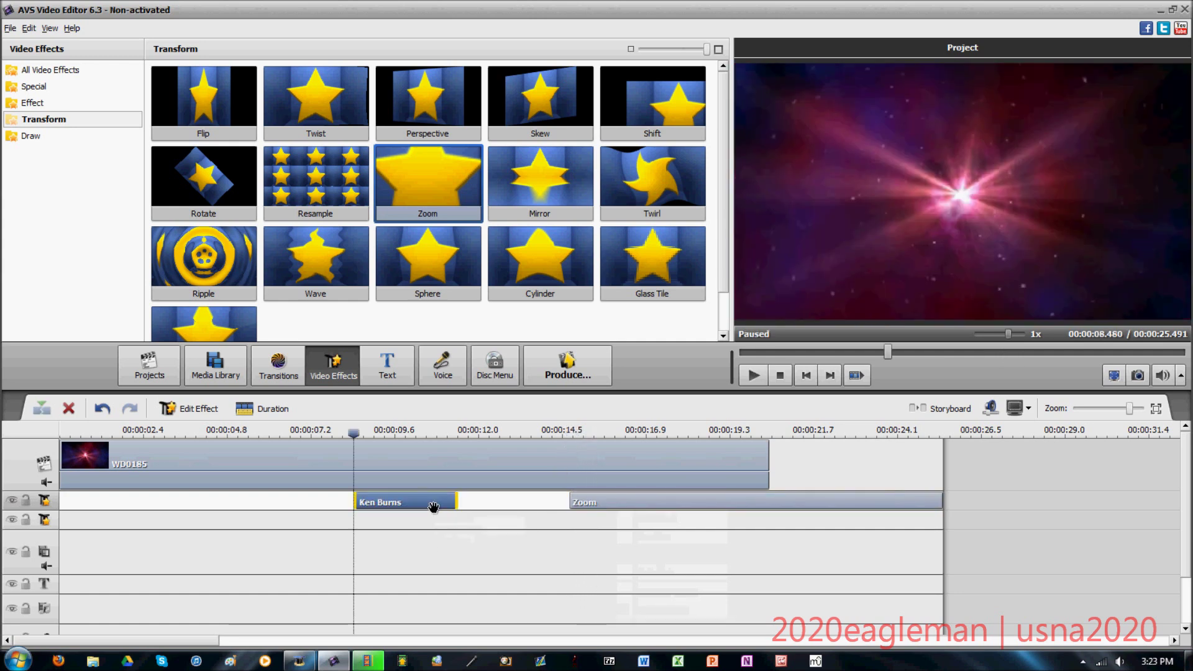
Extend Ken Burns to end just before Zoom and set it to fade in.
click(581, 503)
click(441, 502)
drag(458, 503, 555, 499)
right_click(432, 505)
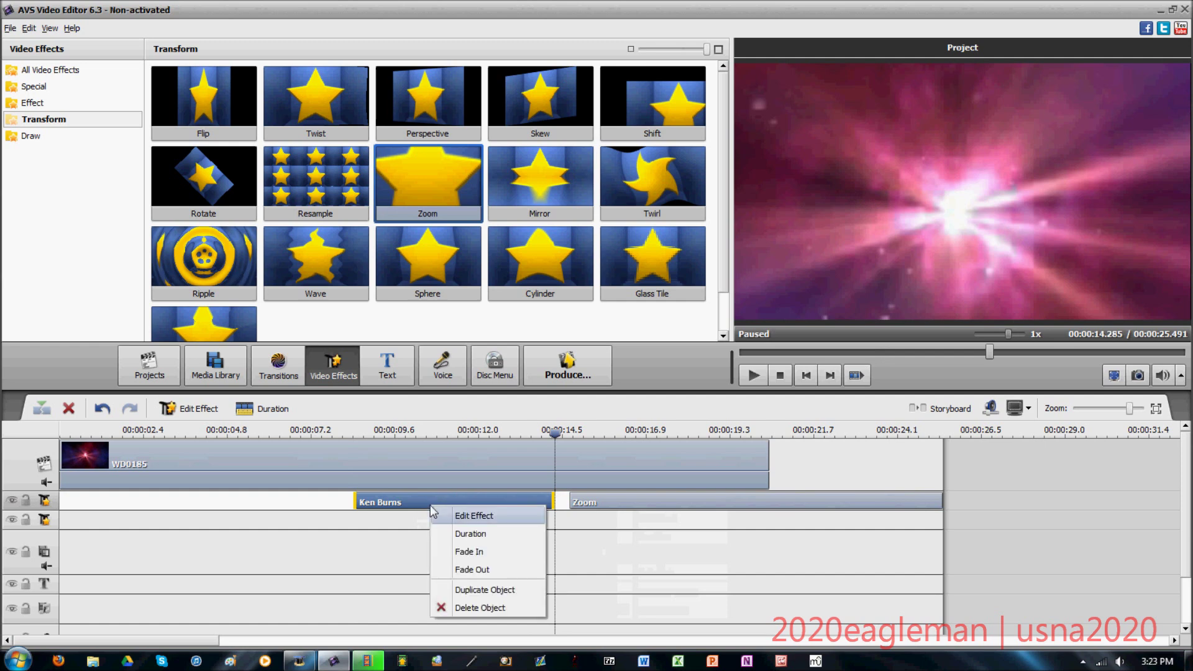
click(471, 552)
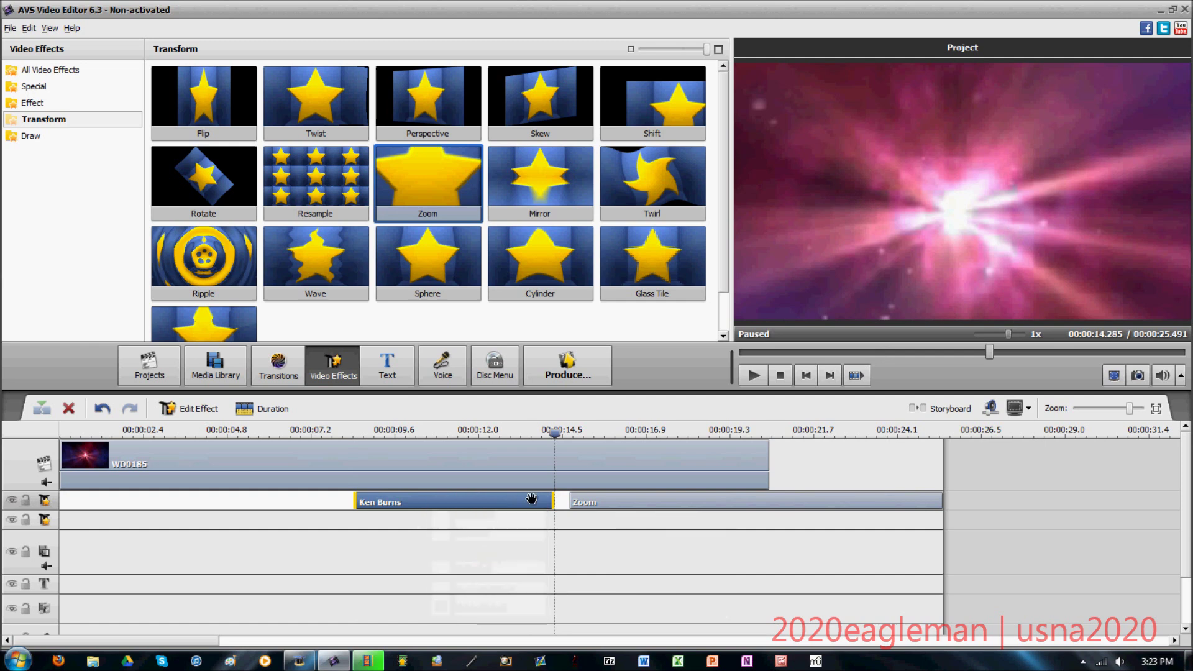
Preview the result and test a Ripple effect at the start of the effects track.
key(space)
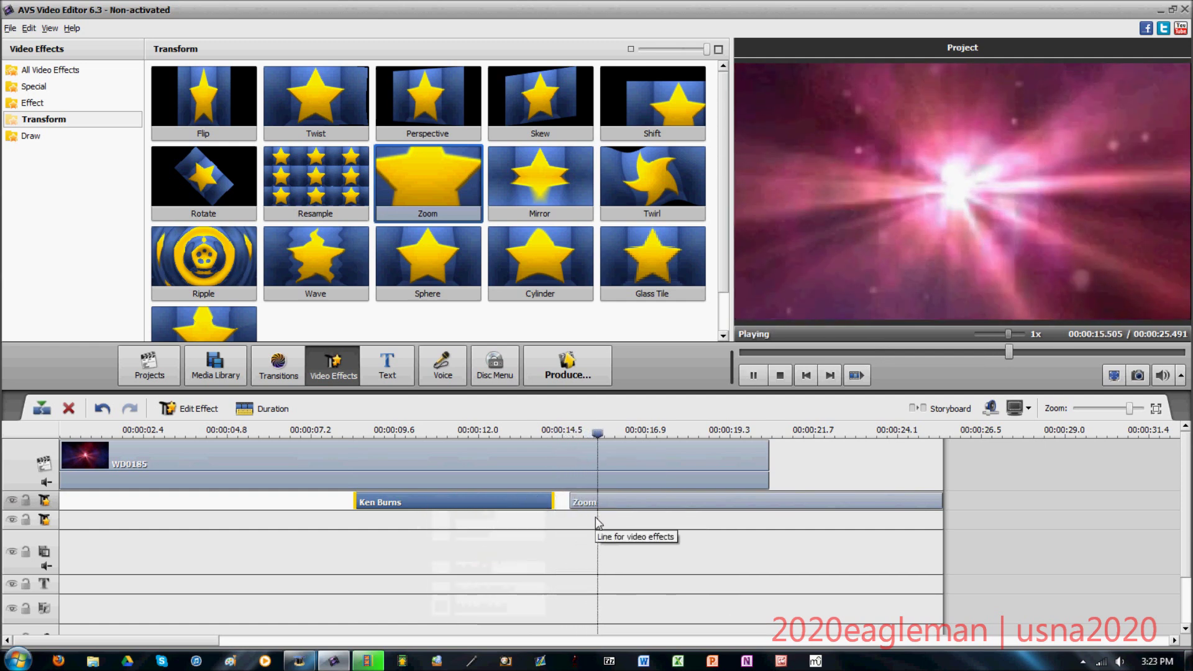
key(space)
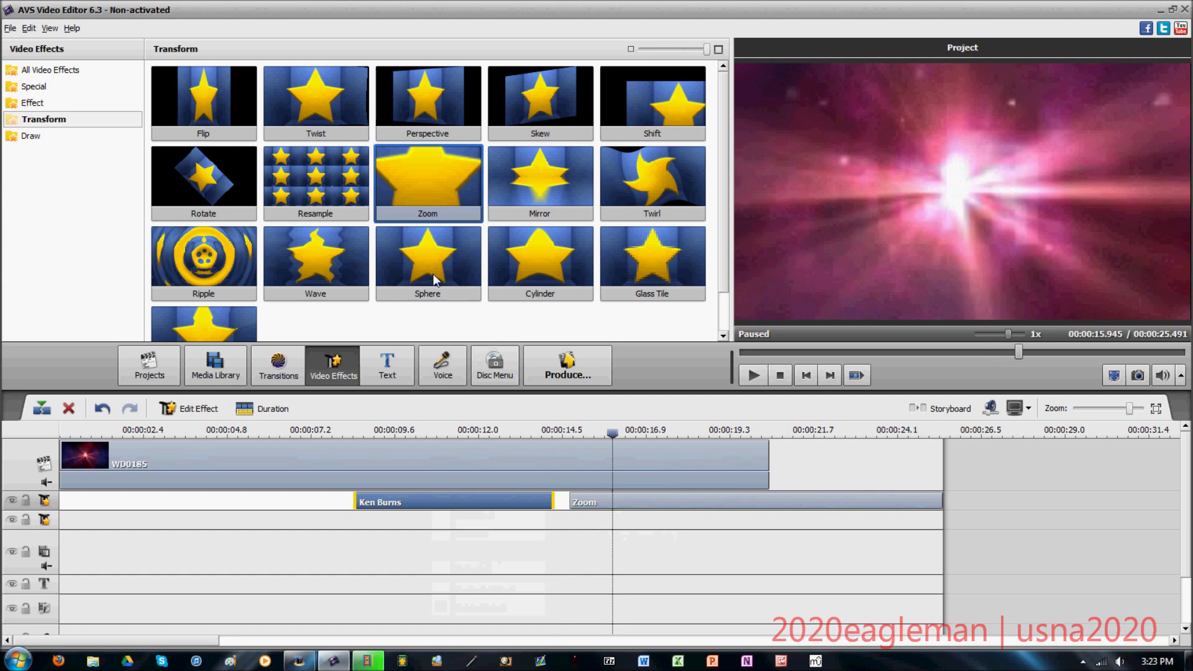
drag(204, 261, 219, 500)
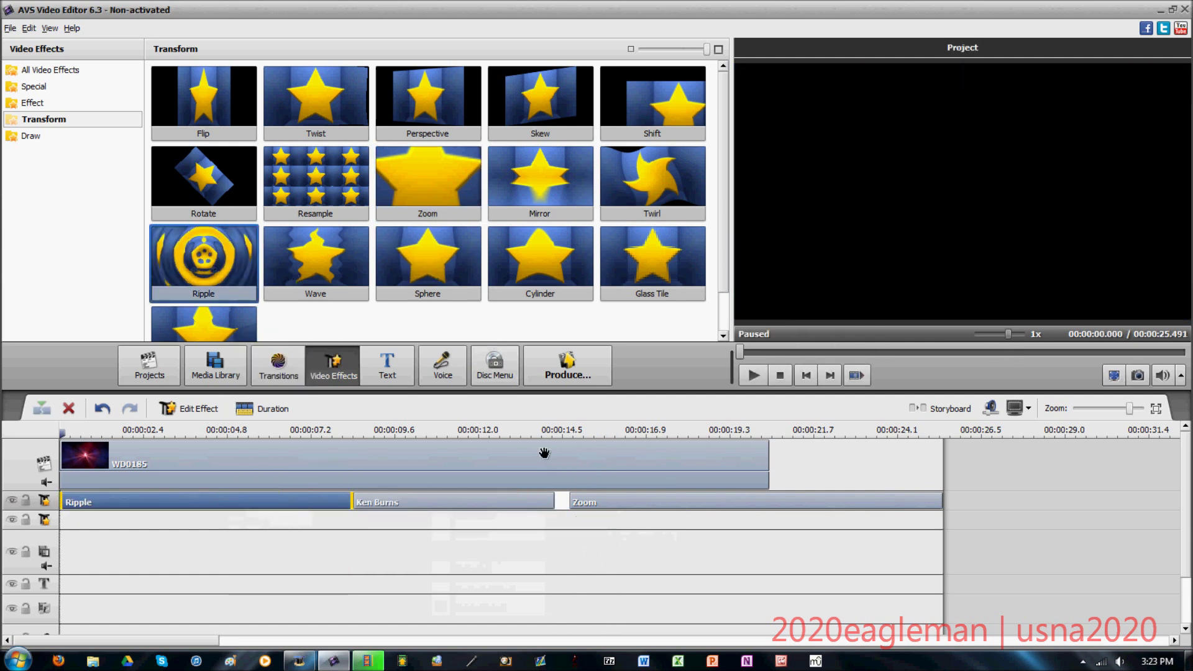
right_click(315, 499)
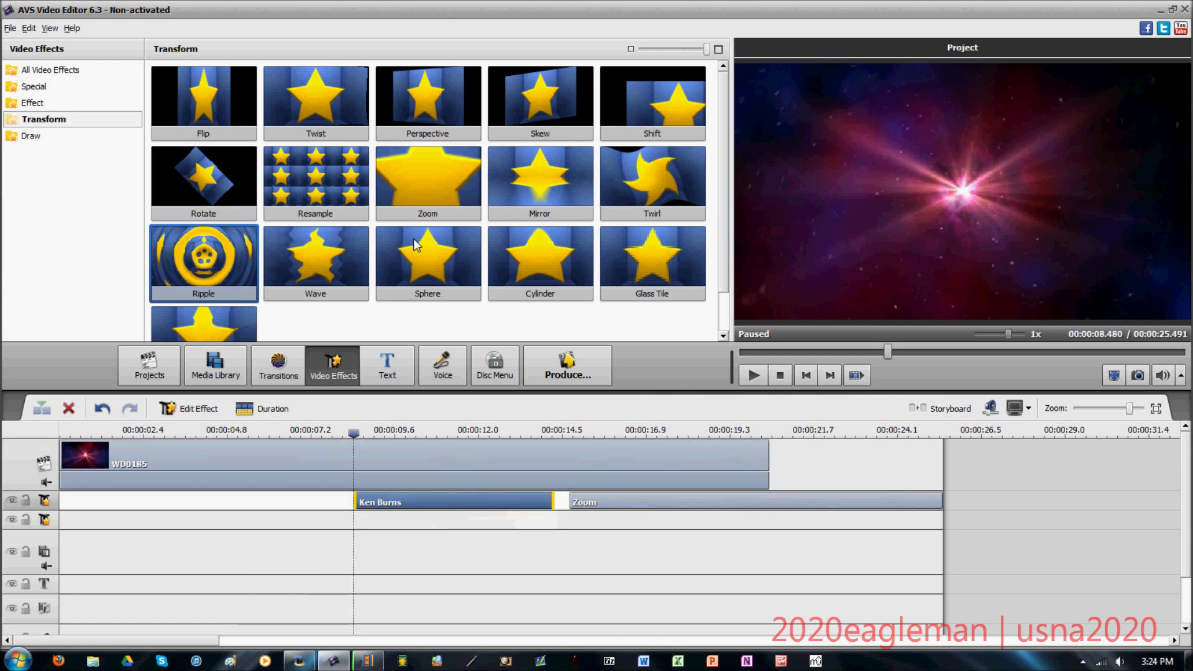
Drop the Special category's Snow effect at the start of the effects track and open its settings.
click(32, 103)
click(37, 87)
click(445, 175)
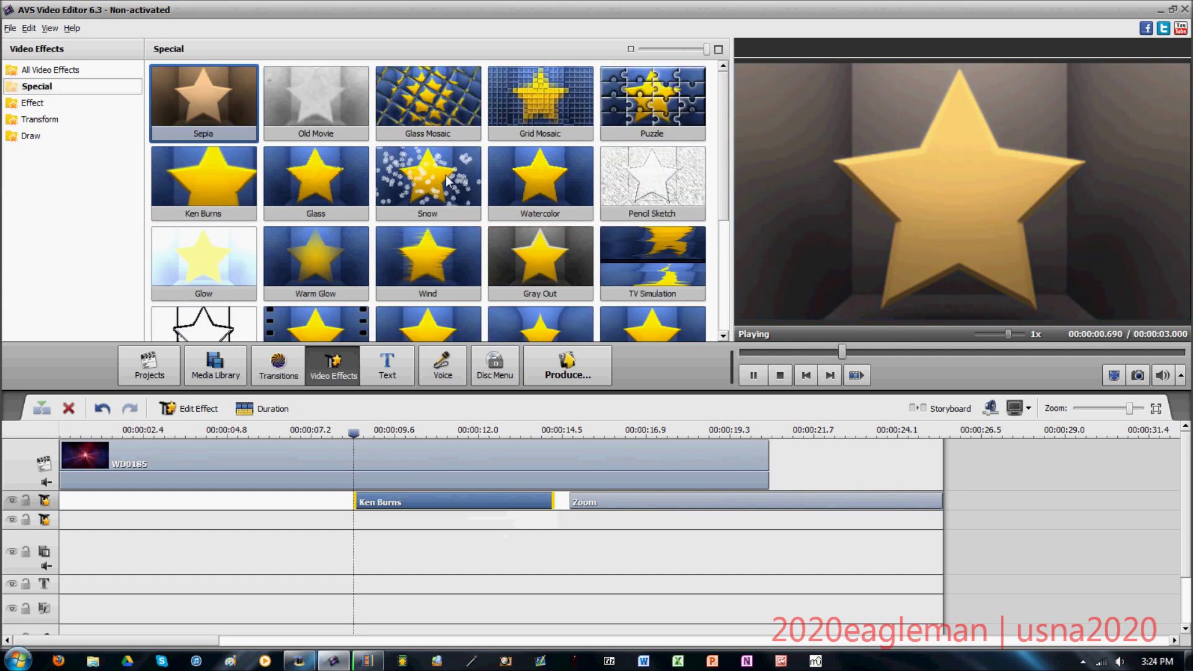
drag(445, 175, 269, 503)
drag(257, 435, 245, 433)
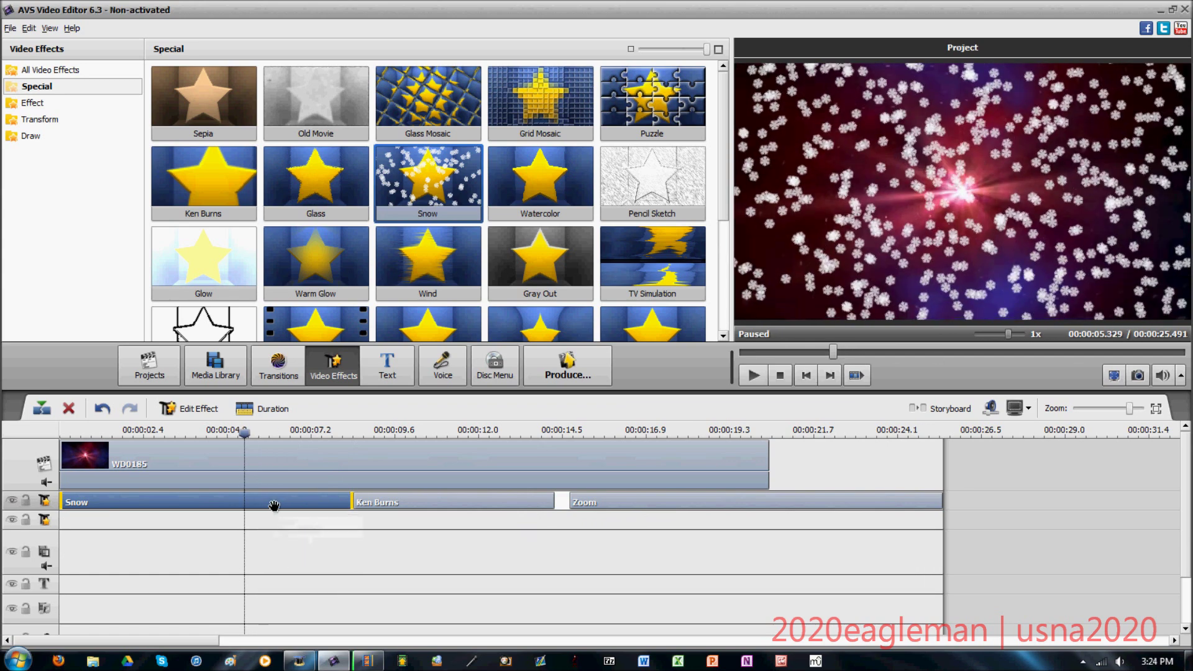
click(334, 521)
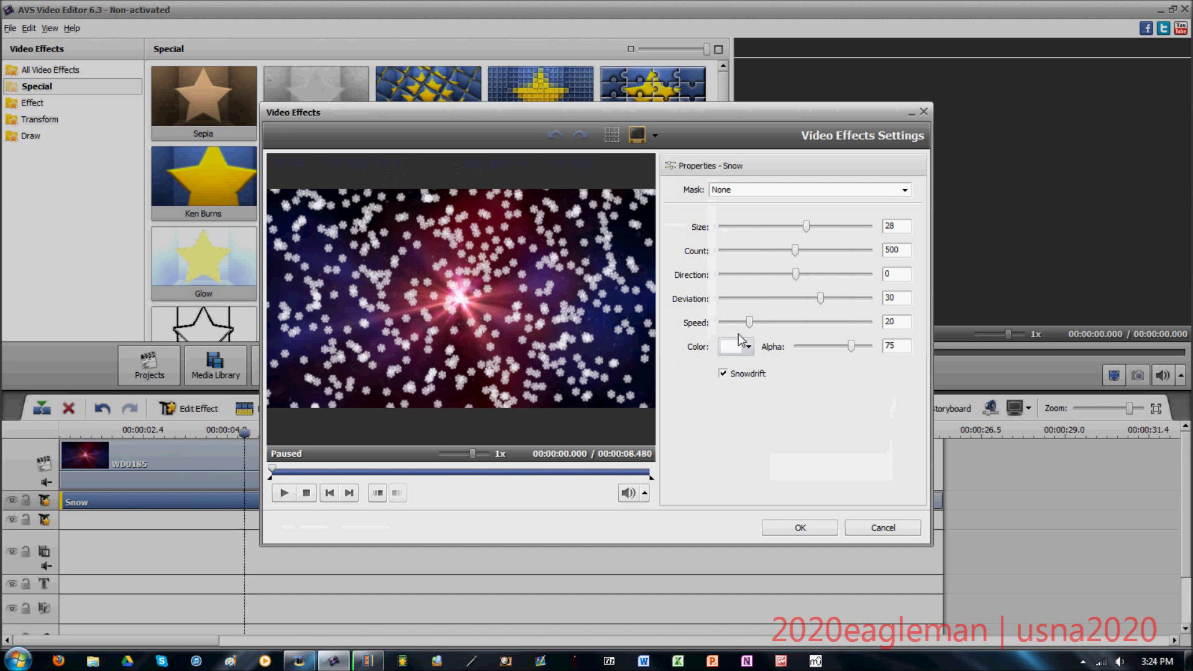
Limit the snow to a rectangle mask with snowdrift on, larger flakes and a higher count.
mouse_move(751, 323)
mouse_down()
mouse_move(820, 323)
mouse_move(760, 323)
mouse_up()
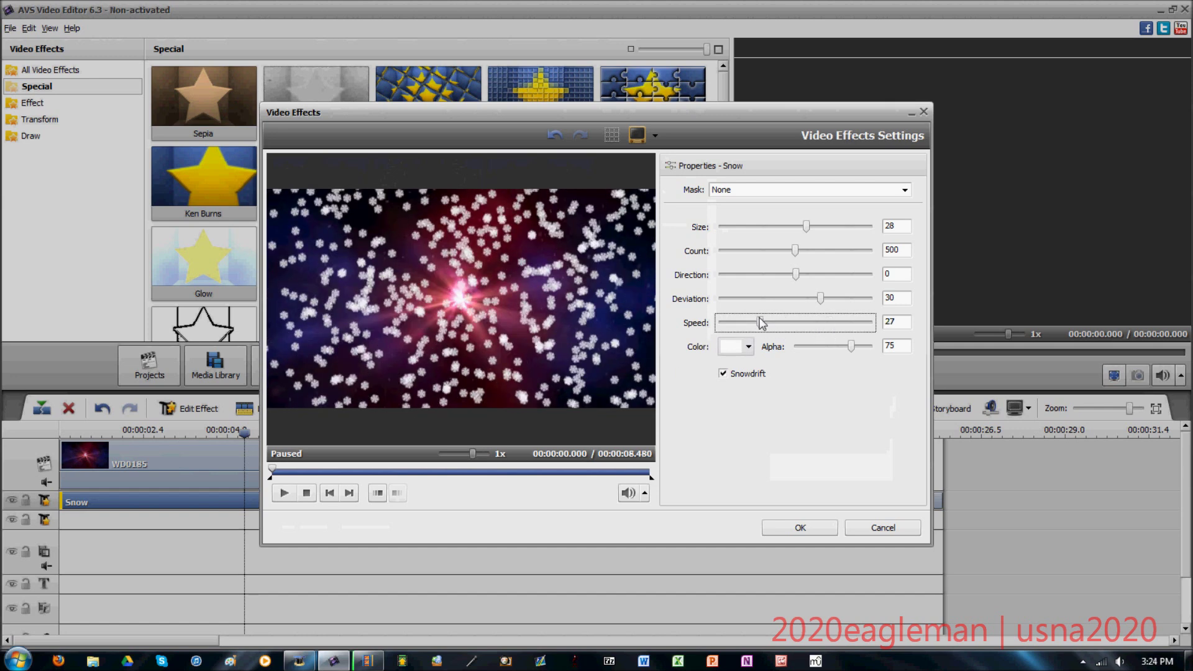
click(772, 197)
click(781, 228)
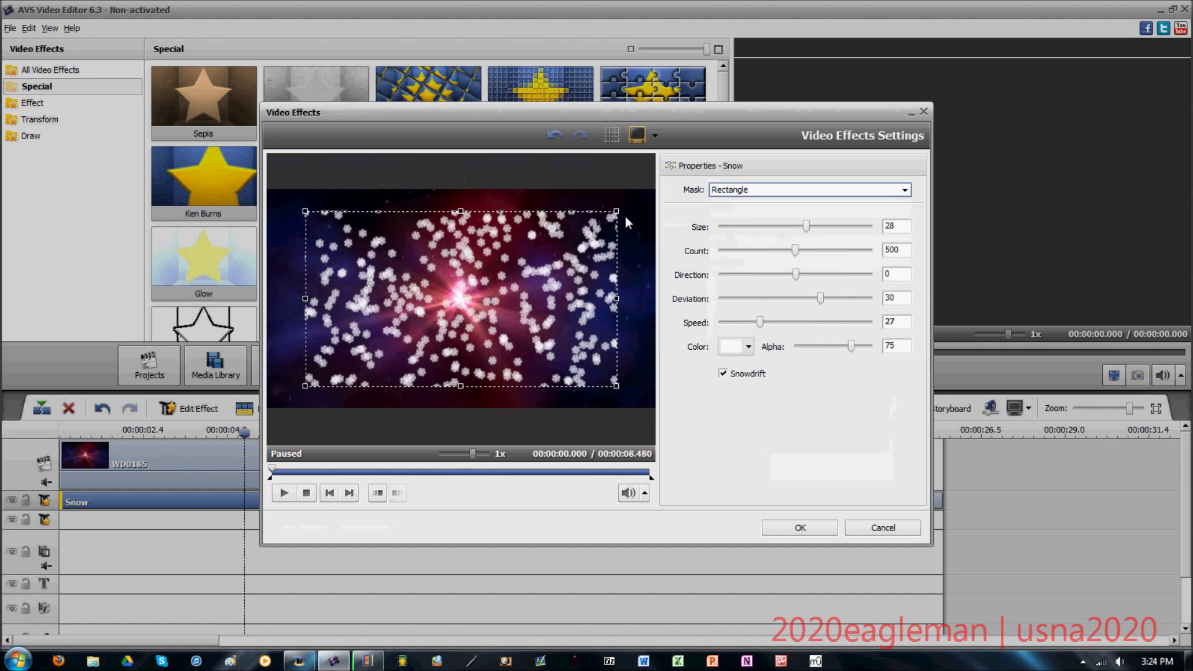
drag(616, 211, 579, 236)
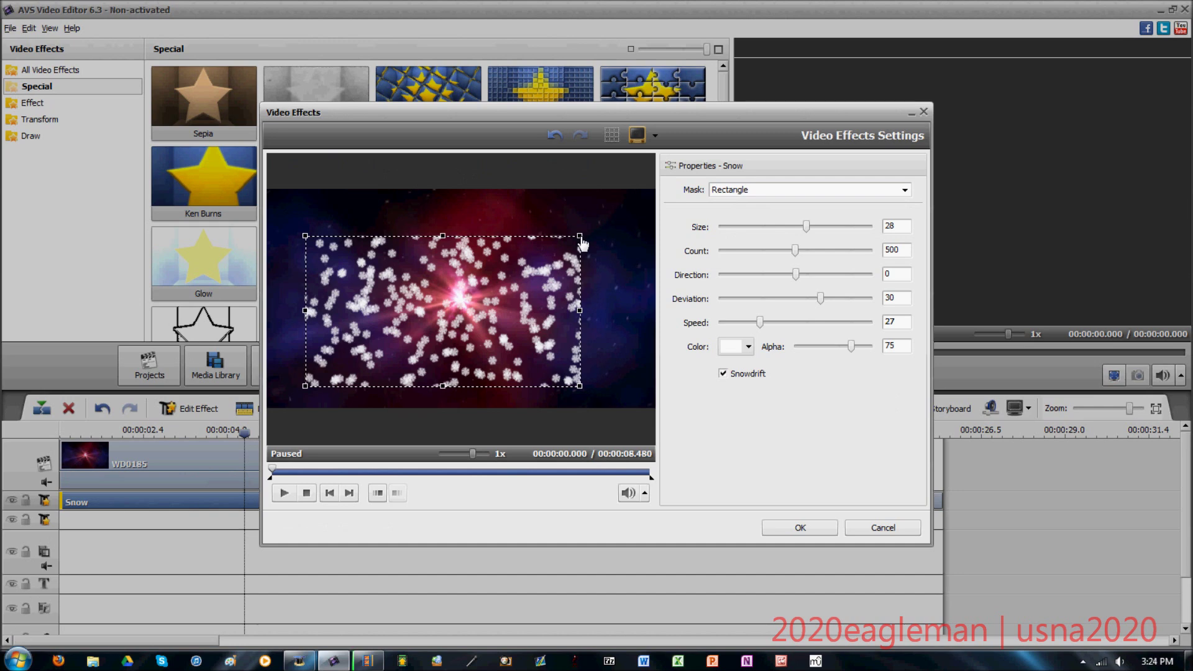
click(723, 374)
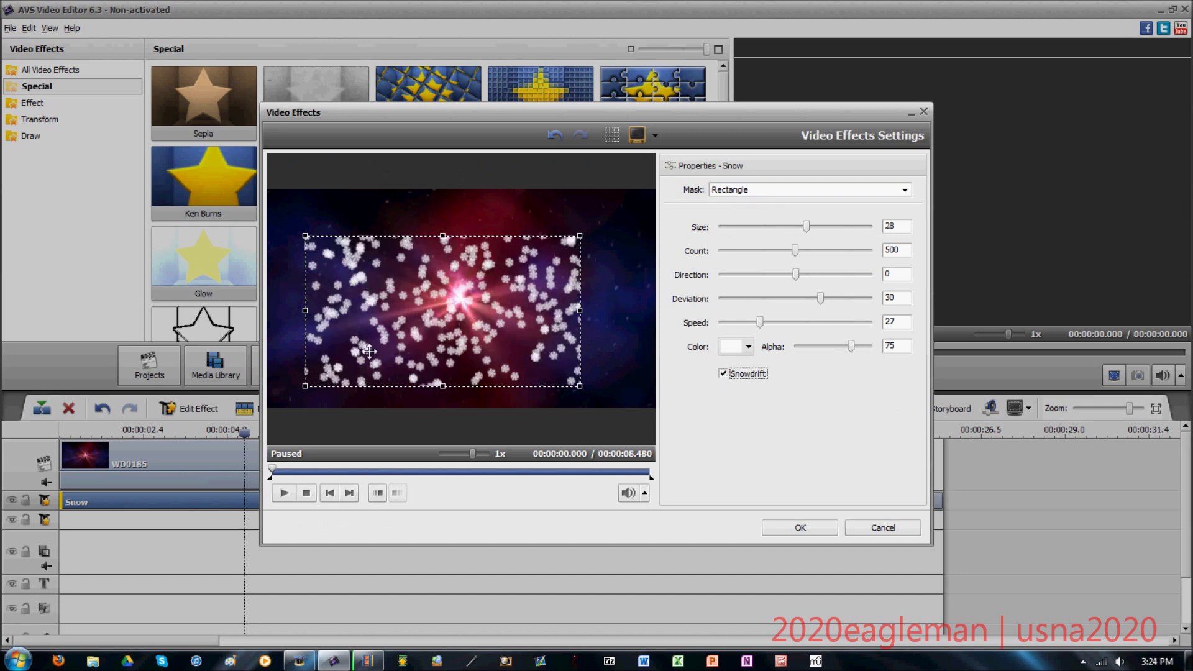
drag(806, 226, 892, 218)
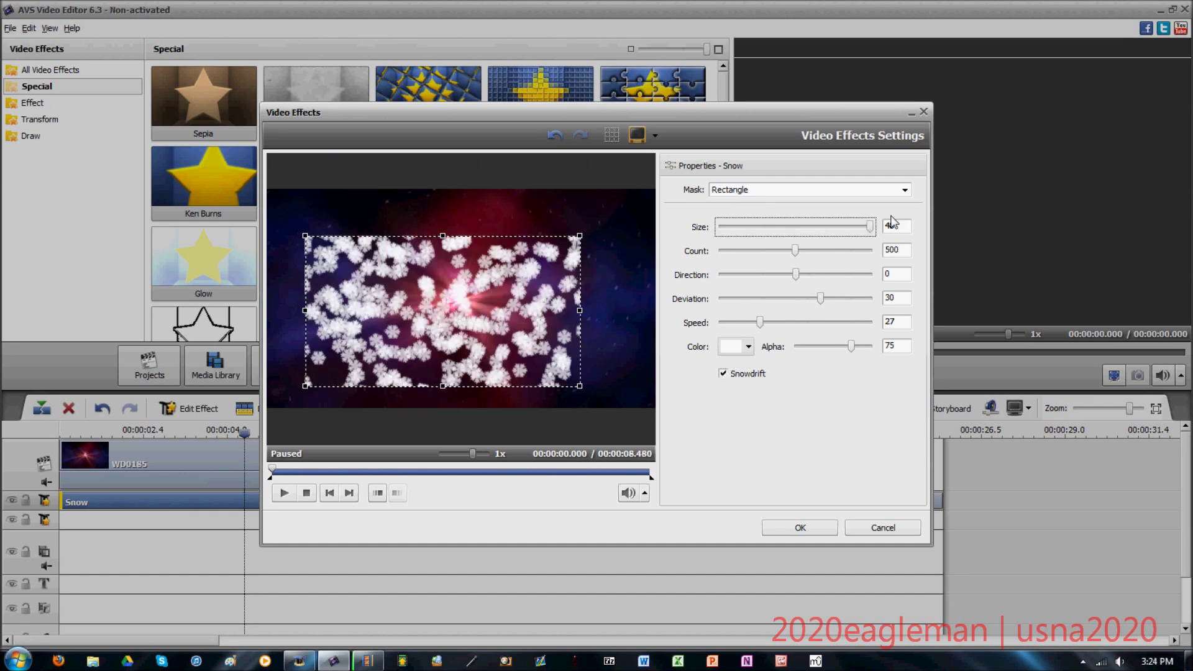
drag(795, 250, 858, 251)
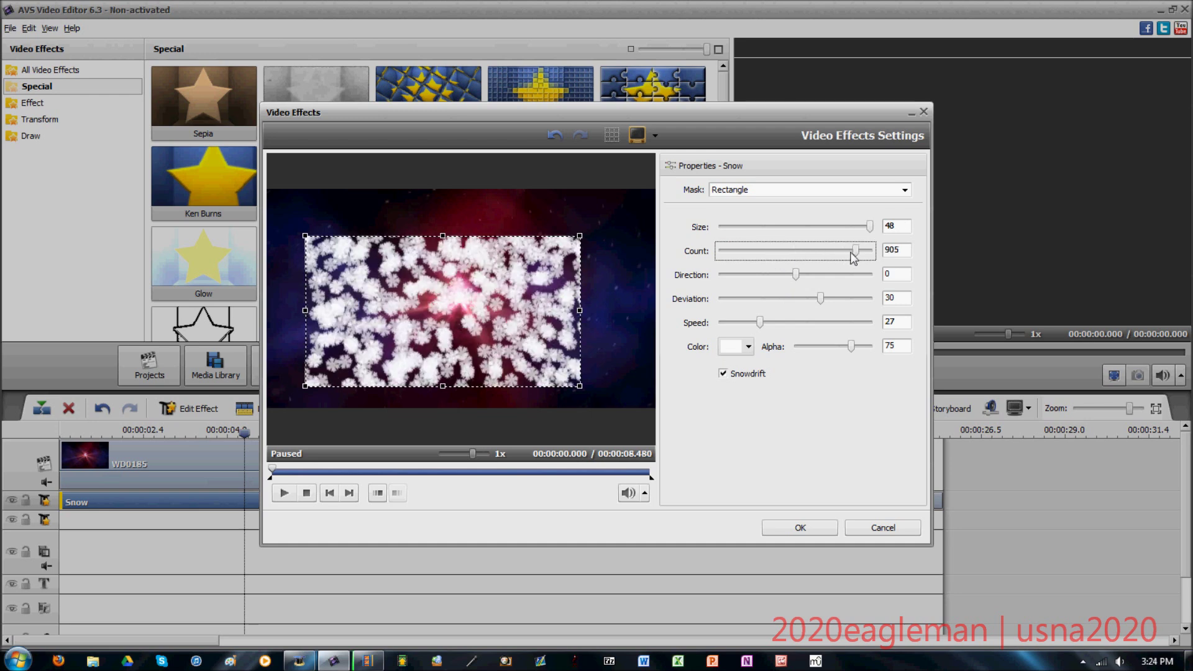
Angle the snowfall to 36 and make the flakes green at Alpha 31.
click(820, 190)
click(626, 244)
drag(794, 275, 855, 276)
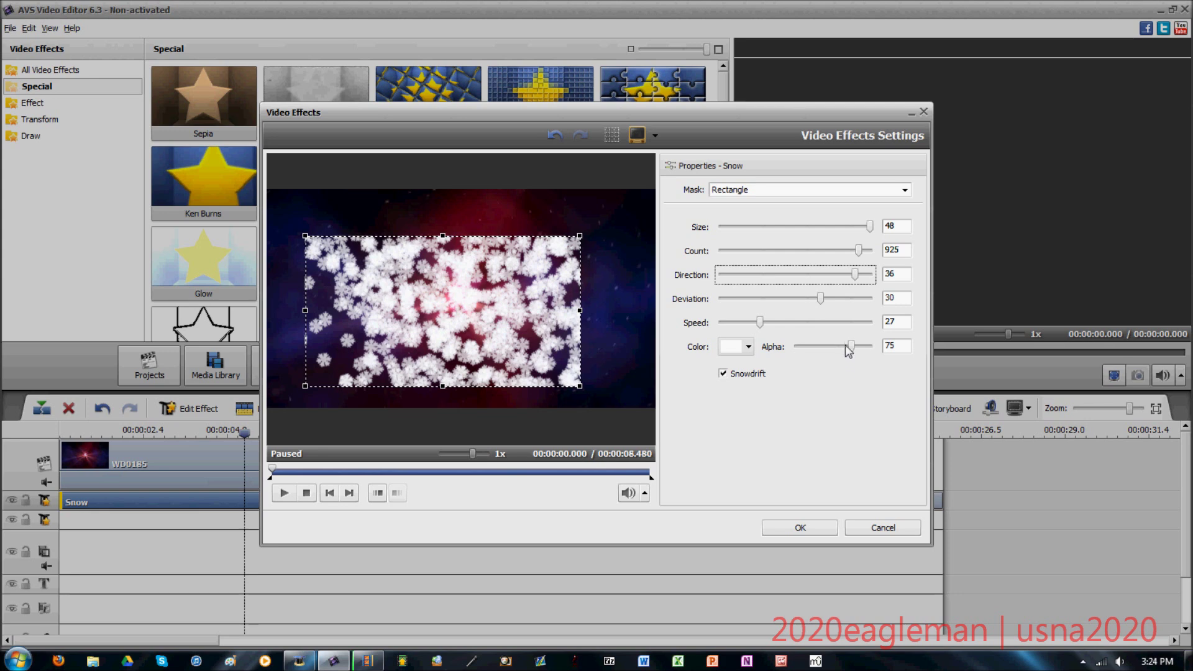
drag(851, 347, 819, 347)
click(749, 347)
click(776, 400)
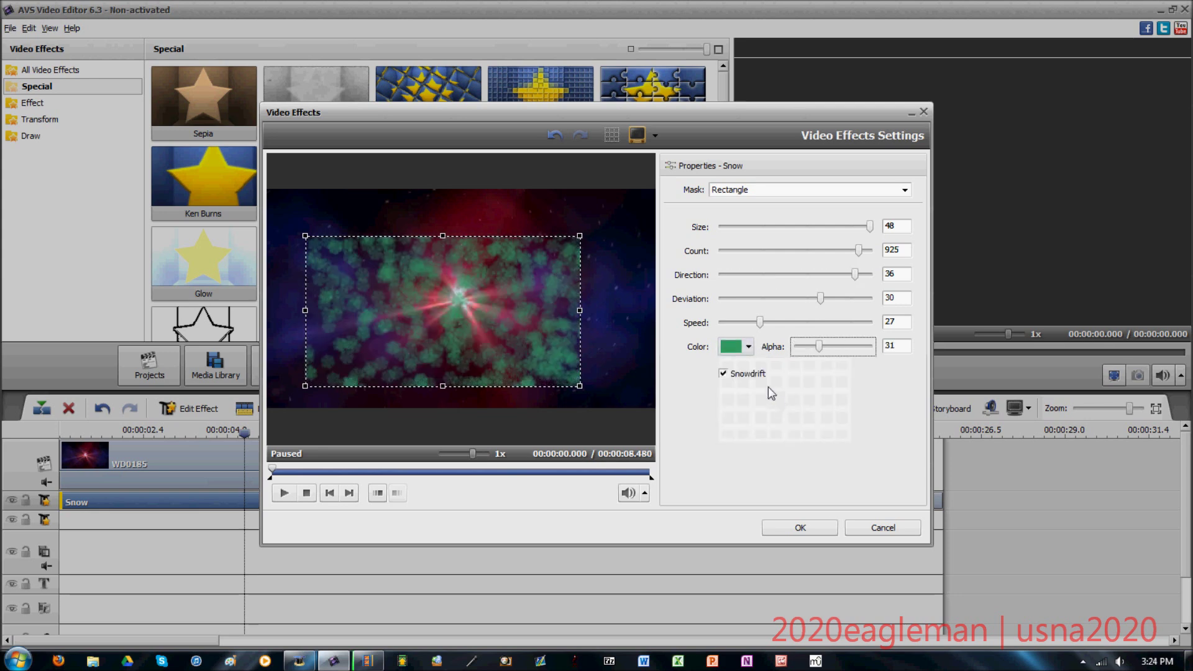
Finalise Speed 54, Deviation 6, direction 0, Count 458, Alpha 31, enlarge the mask, and apply.
drag(749, 325, 741, 299)
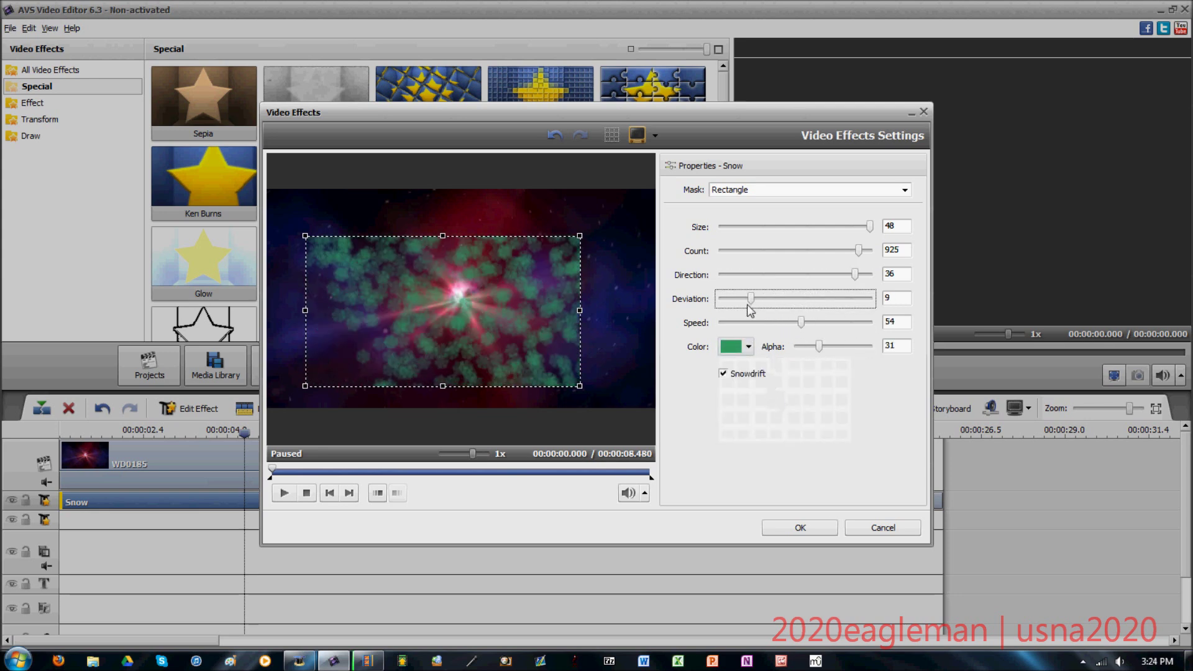
drag(855, 274, 795, 275)
drag(858, 251, 789, 251)
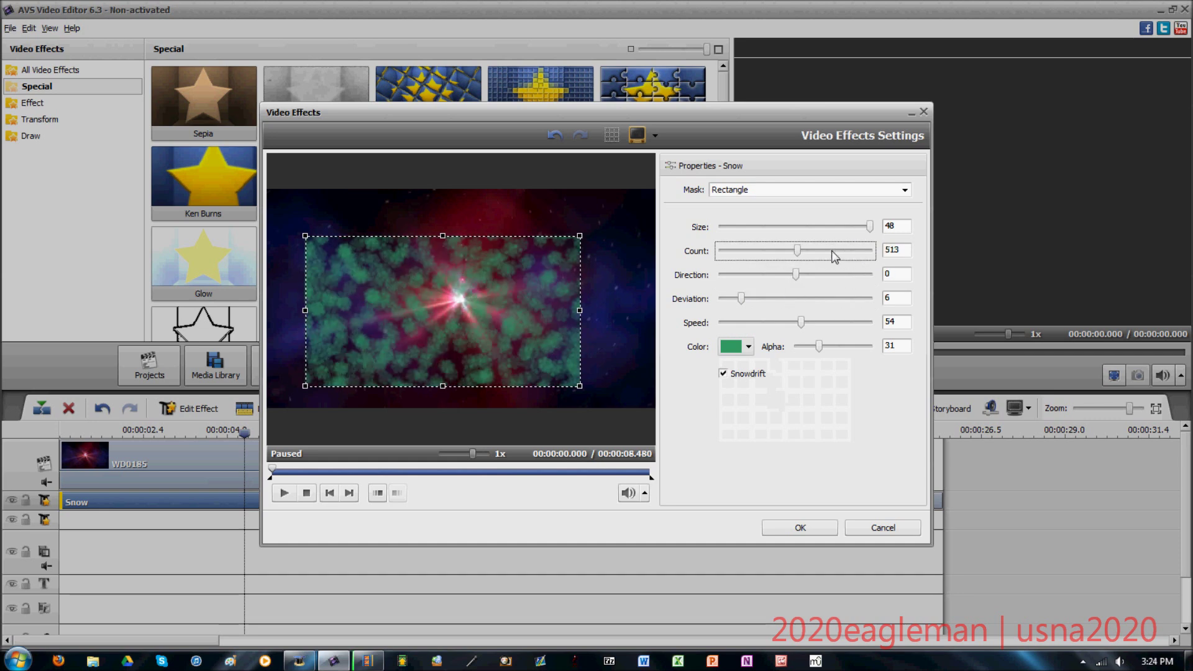
drag(821, 350, 797, 346)
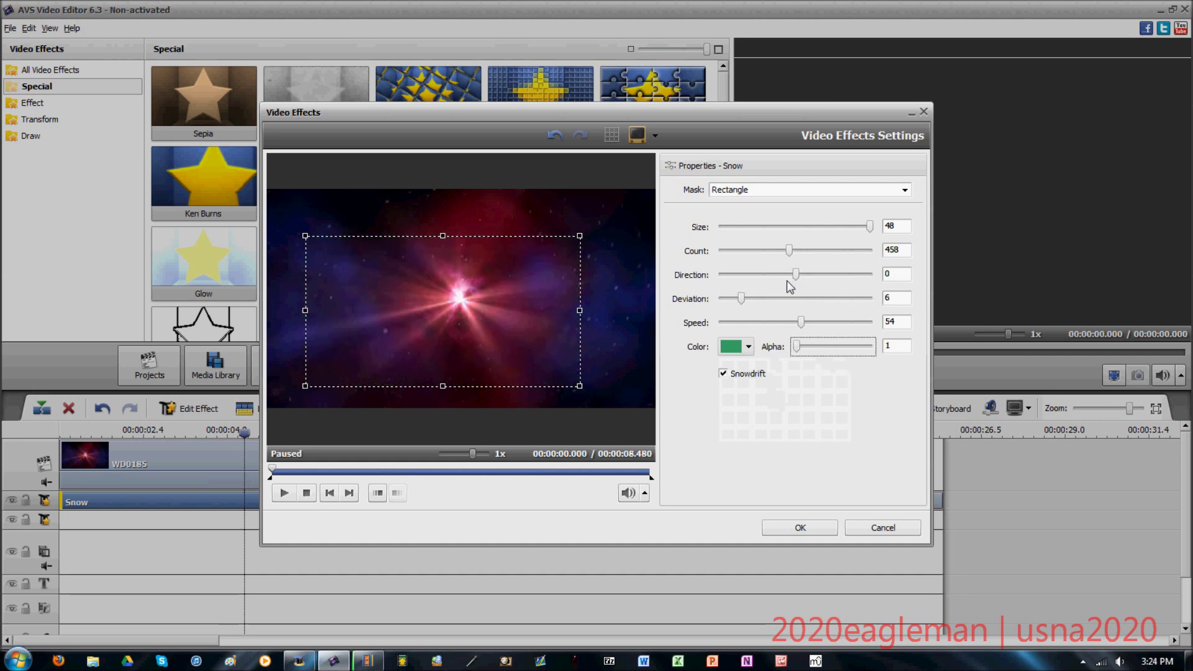
mouse_move(801, 350)
mouse_down()
mouse_move(857, 342)
mouse_move(824, 350)
mouse_up()
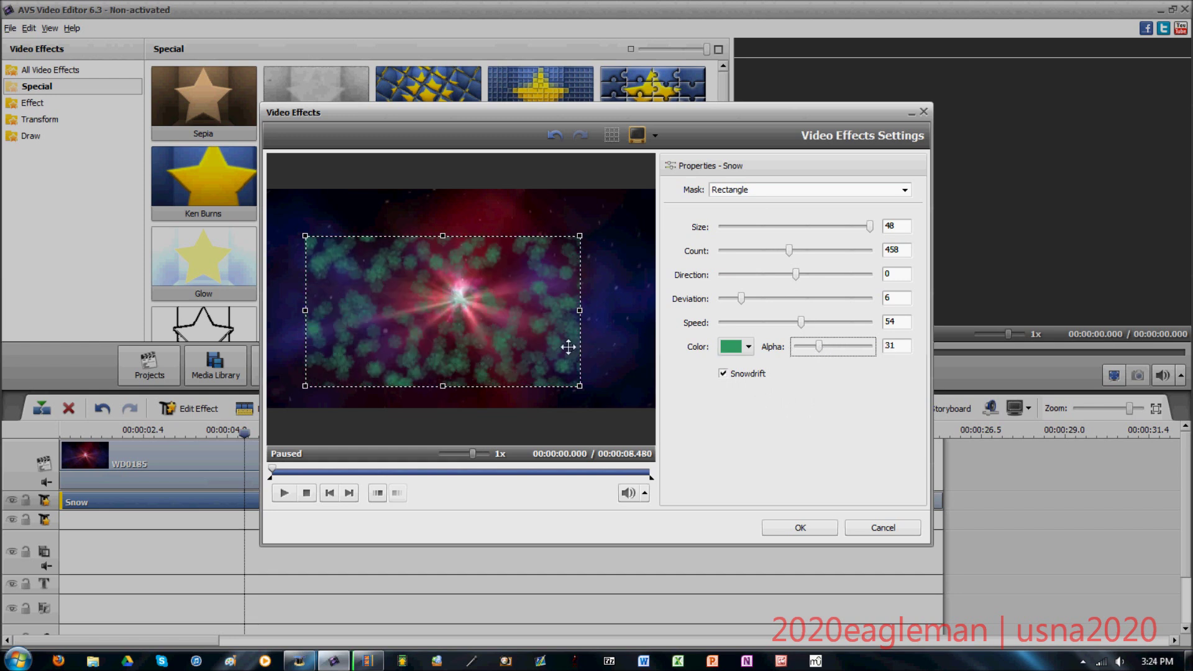
drag(577, 238, 650, 190)
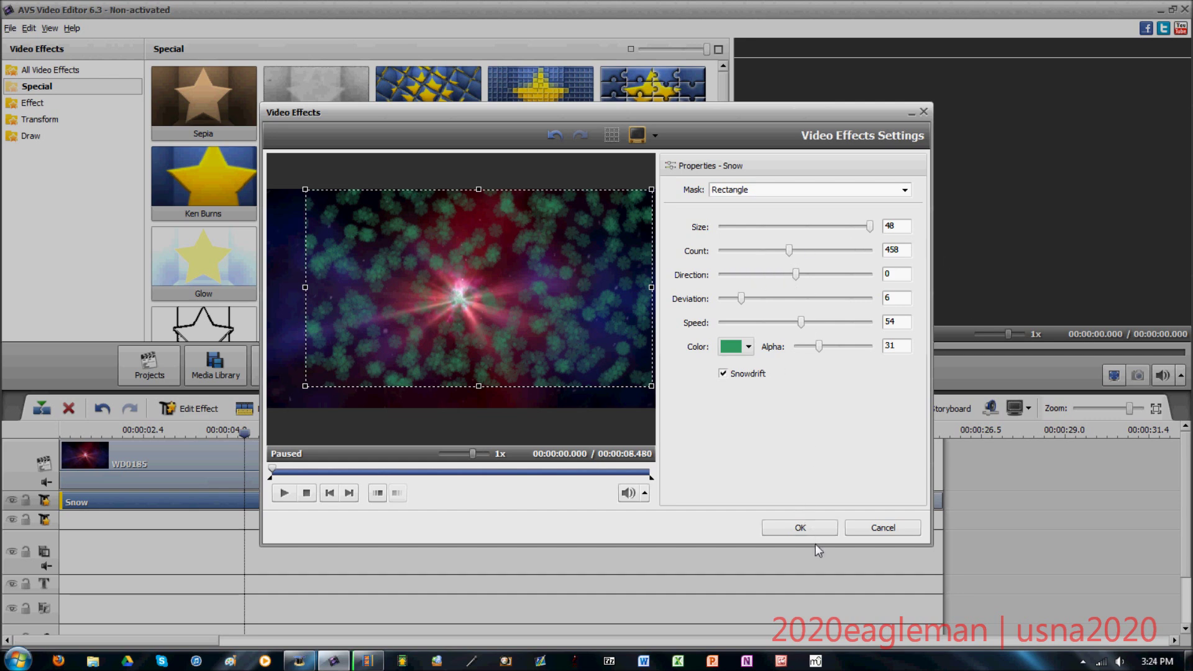
click(802, 529)
Preview the project, browse the Effect category, and delete the Zoom clip from the effects track.
key(space)
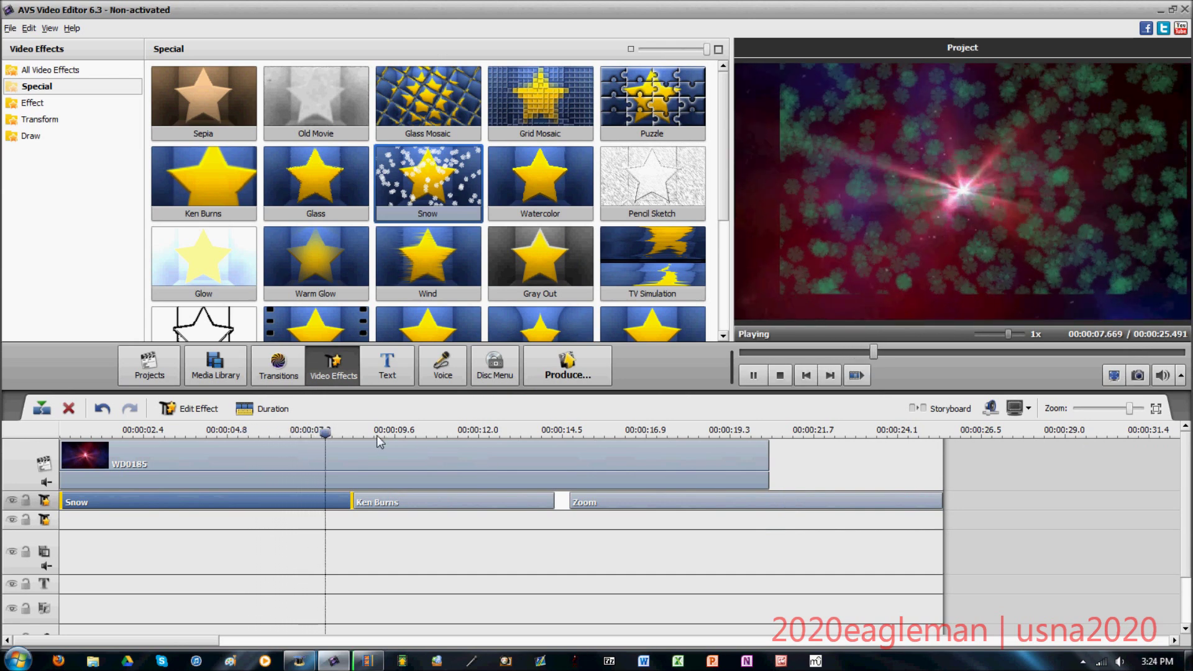
key(space)
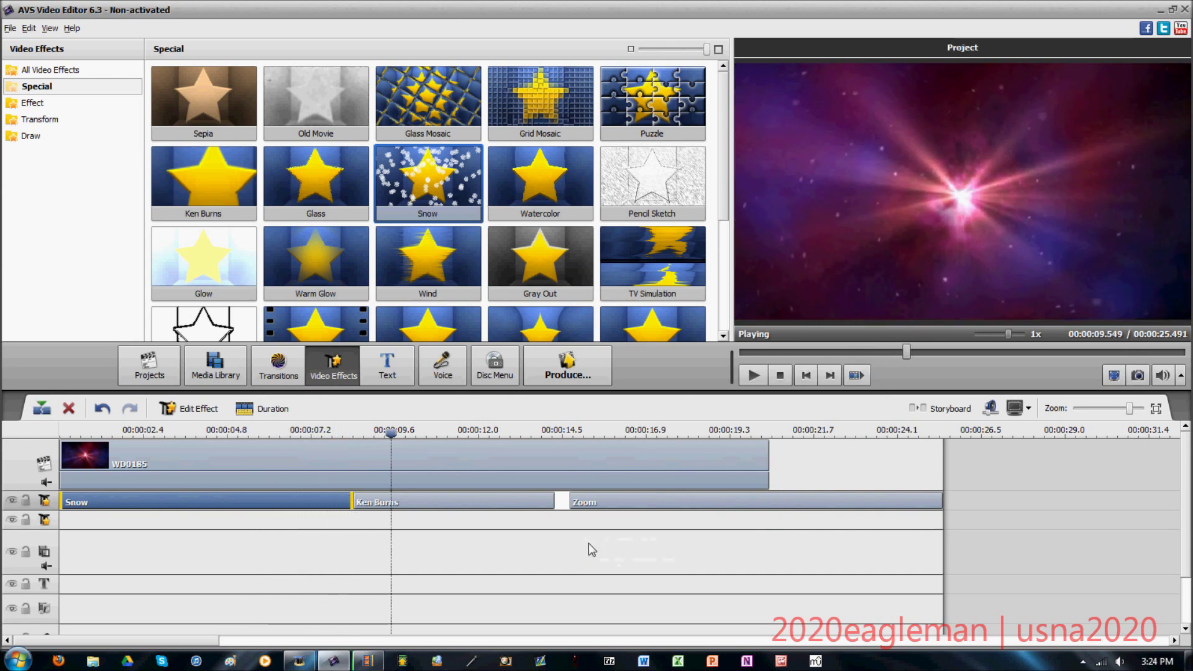
drag(727, 172, 707, 302)
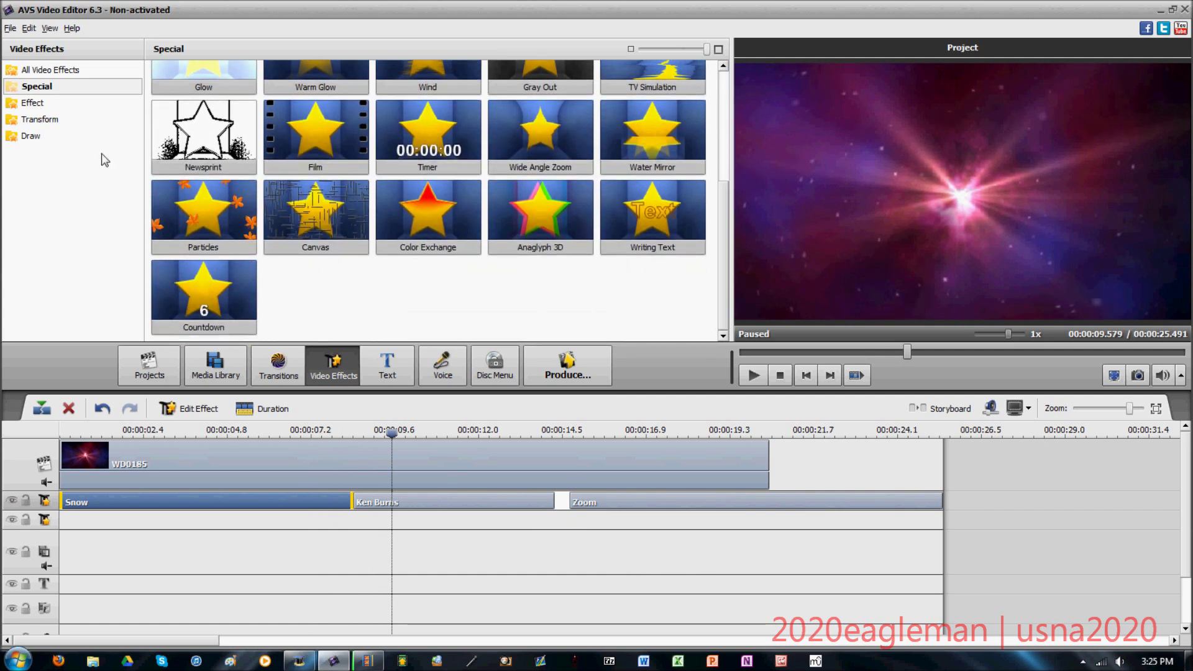
click(56, 103)
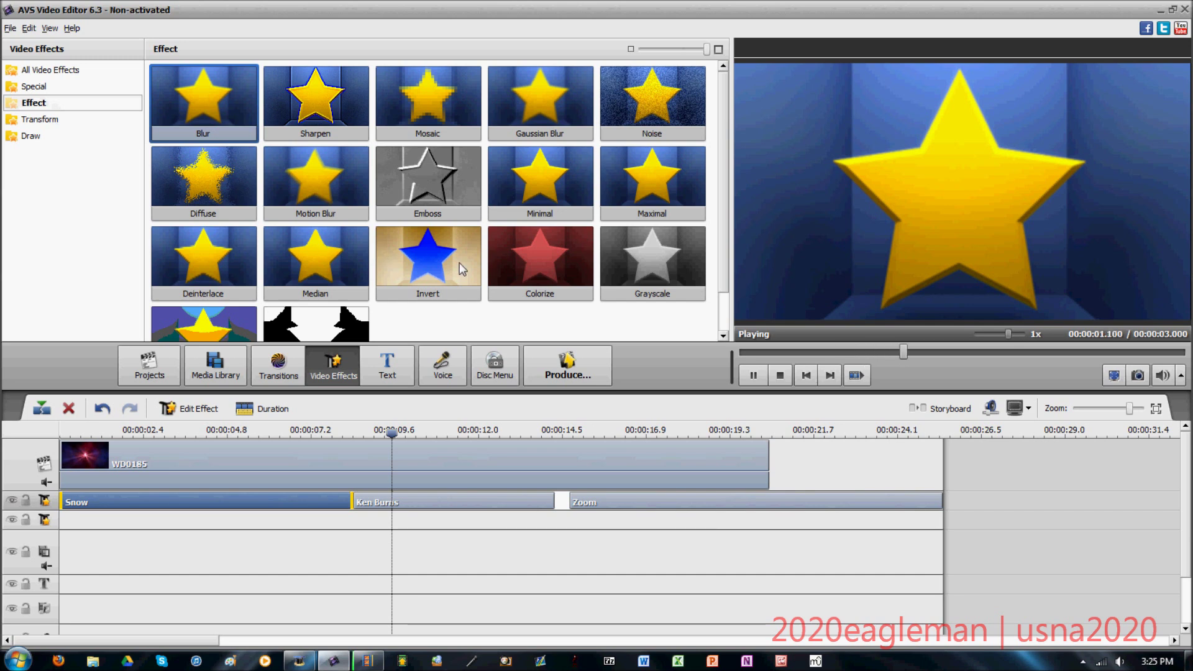
click(559, 261)
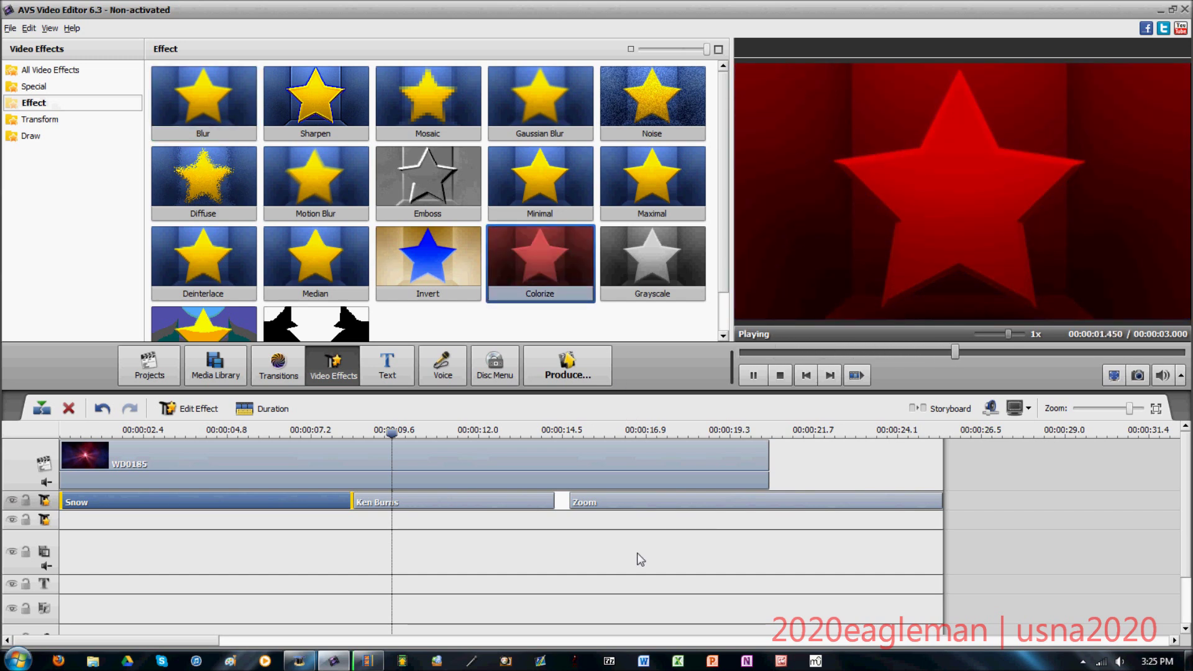
click(631, 501)
key(Delete)
Place Colorize on the effects track after Ken Burns, starting around 16.4 s.
drag(541, 267, 632, 501)
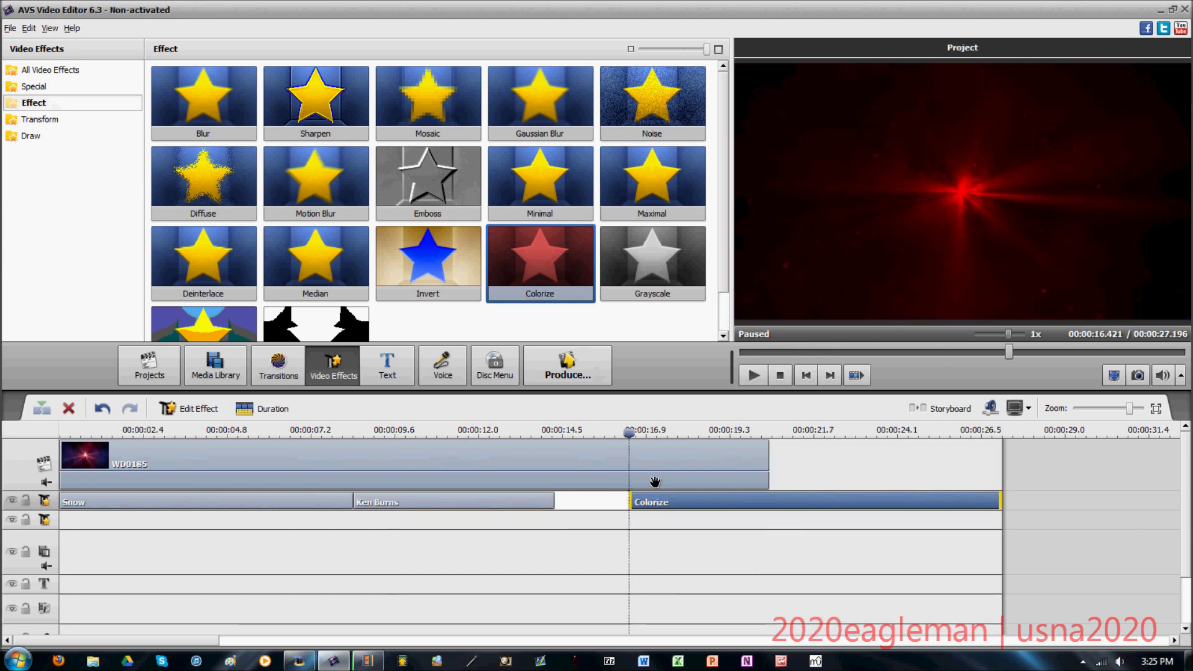
click(764, 373)
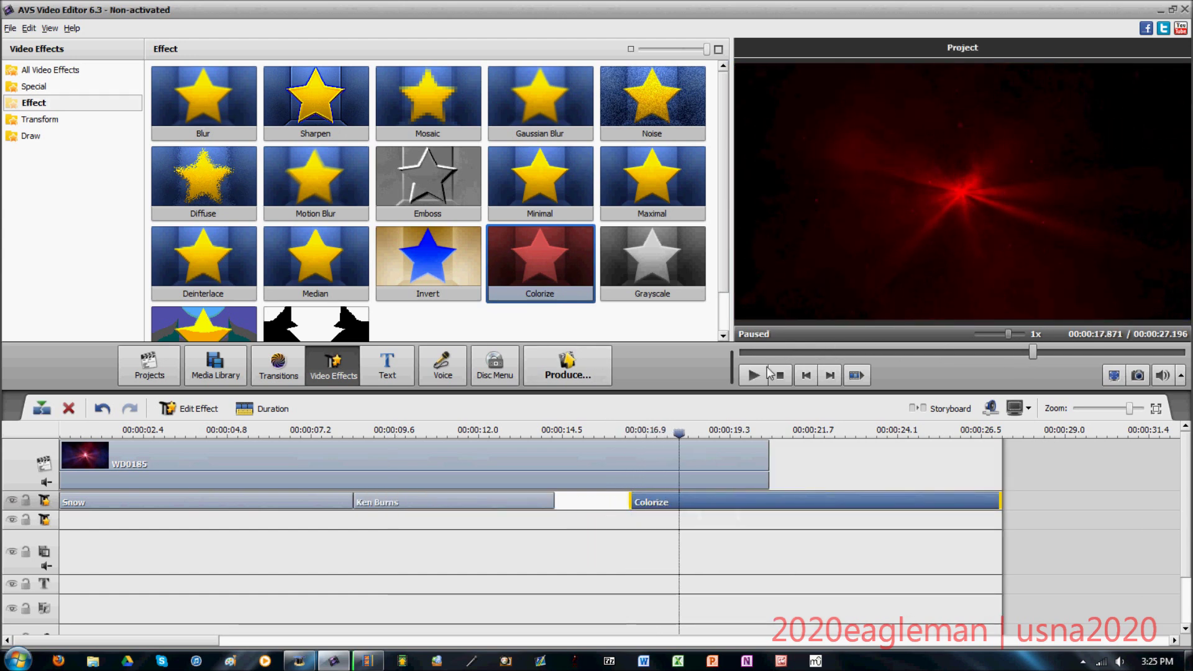
drag(679, 435, 612, 436)
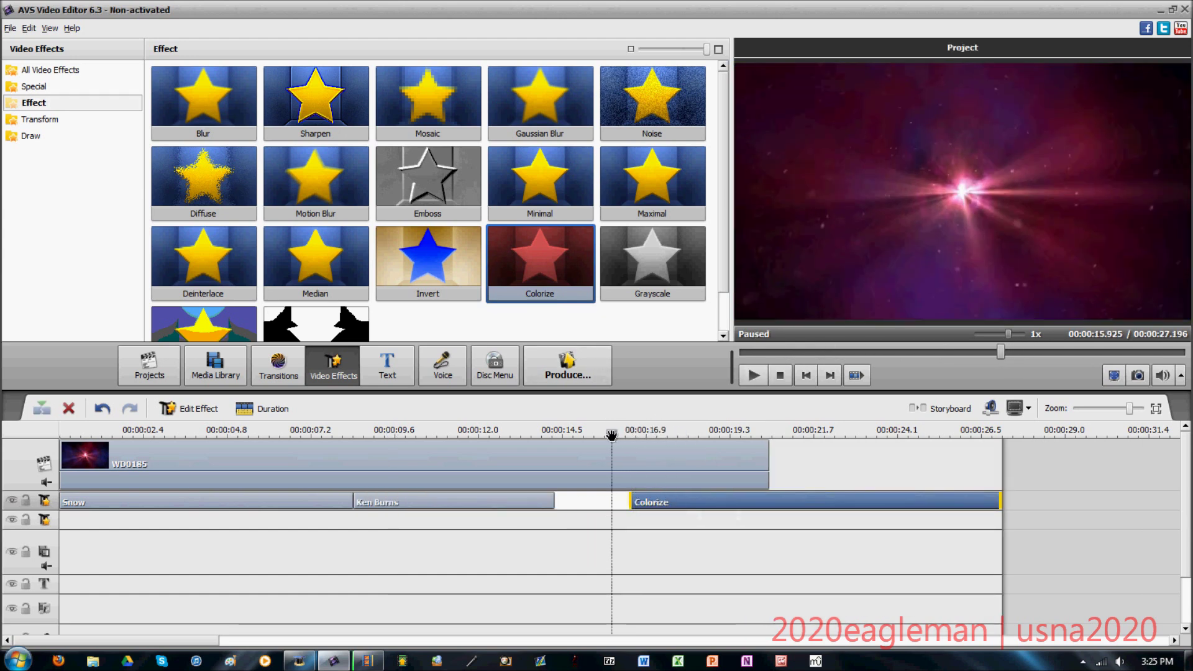
right_click(689, 508)
click(726, 558)
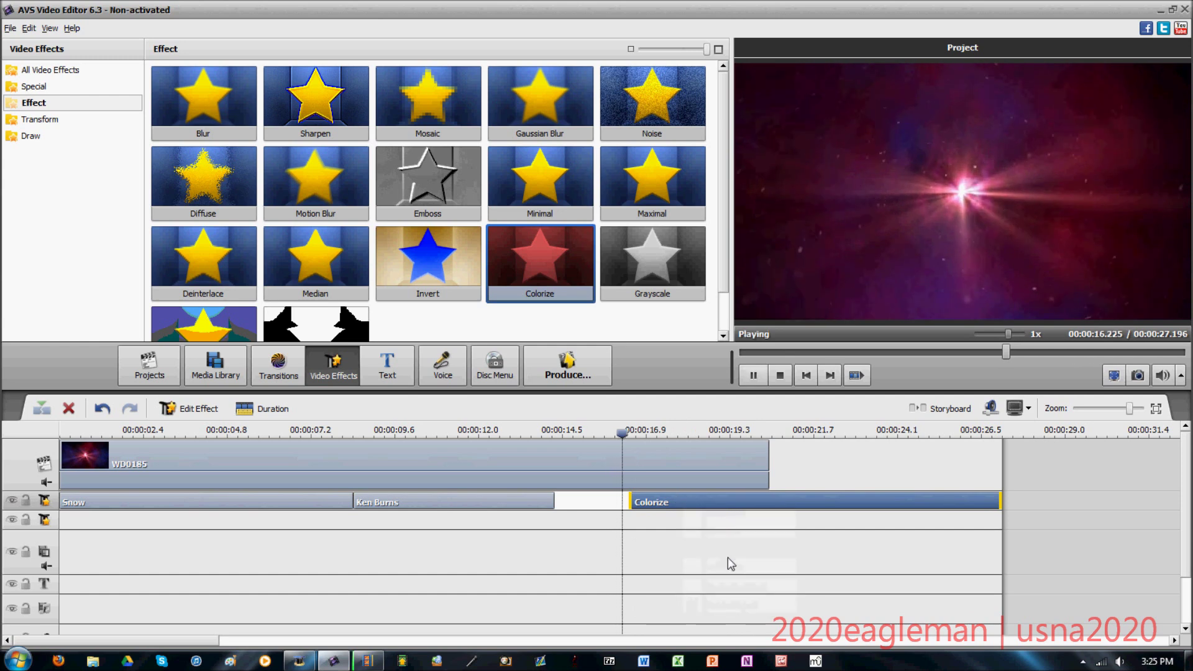
click(743, 509)
Give Colorize a rectangle mask and Red 255, Green 0, Blue 255 for a magenta tint.
right_click(743, 510)
click(757, 539)
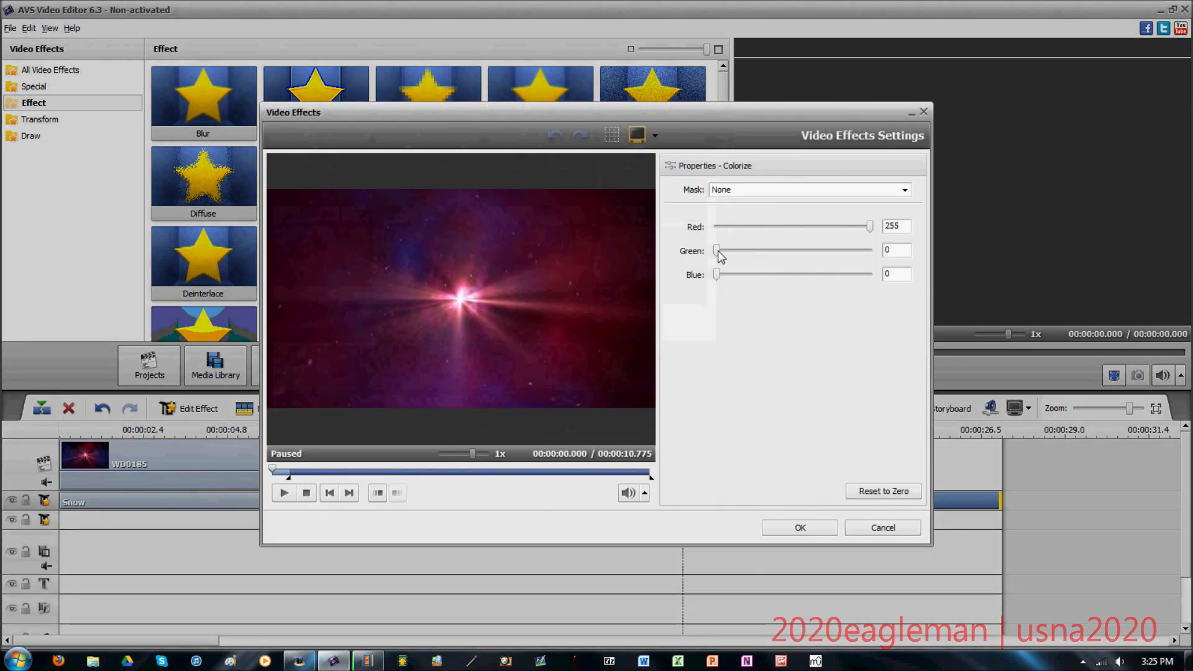
click(837, 190)
click(802, 226)
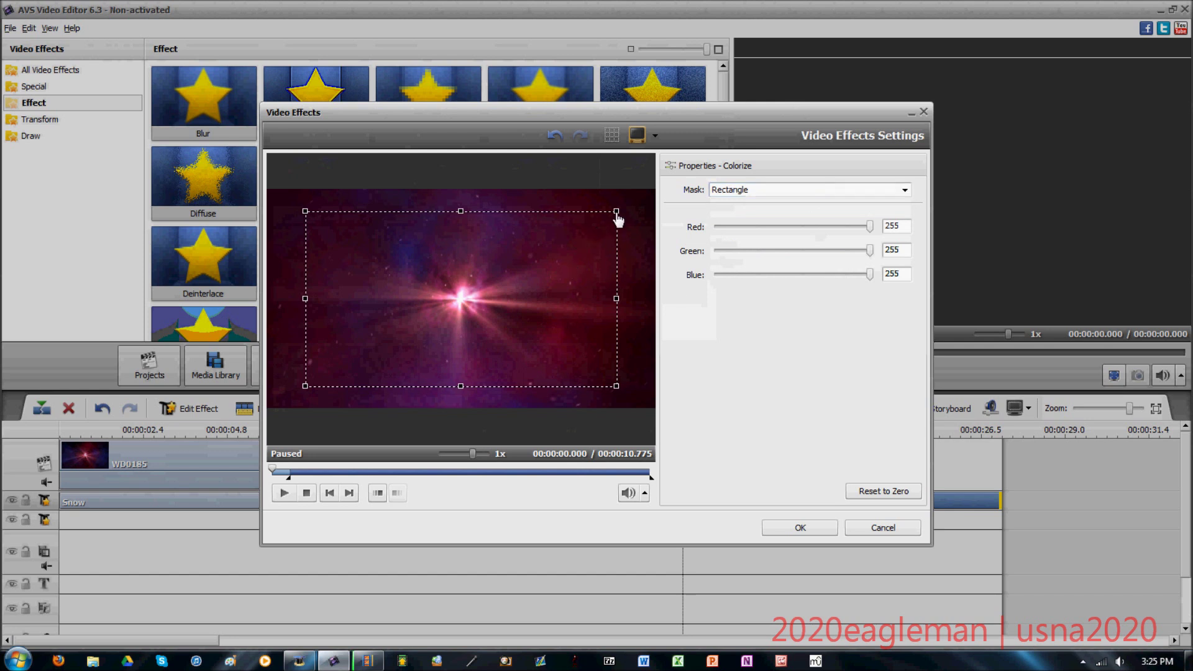
click(281, 498)
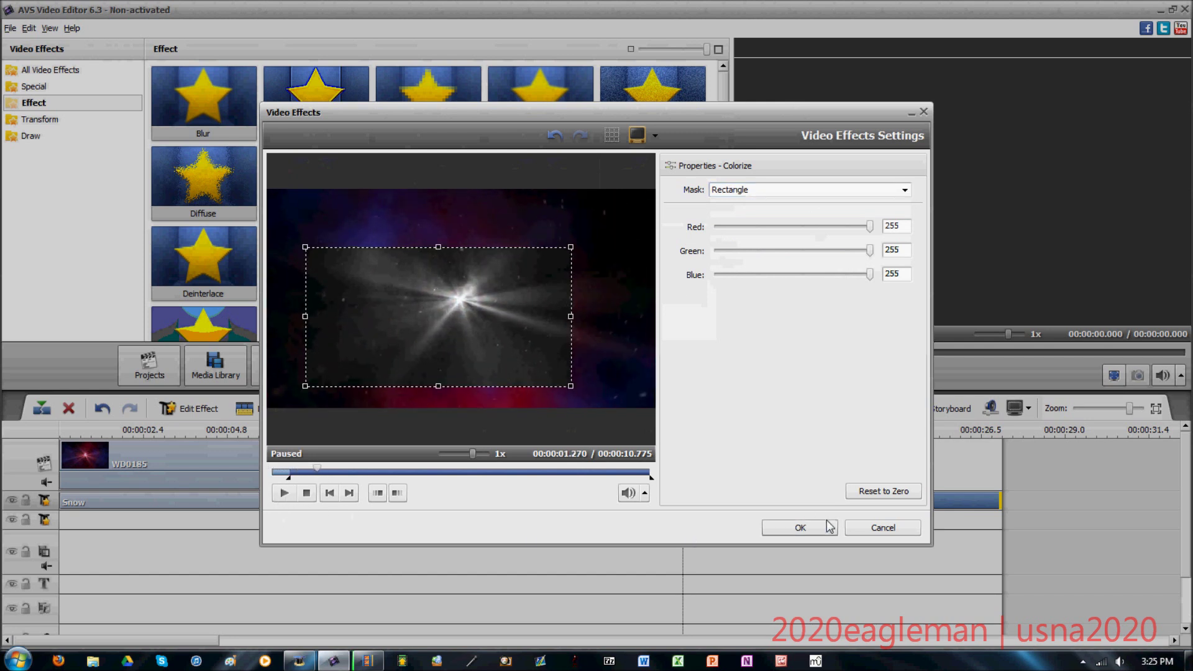
drag(871, 253, 692, 269)
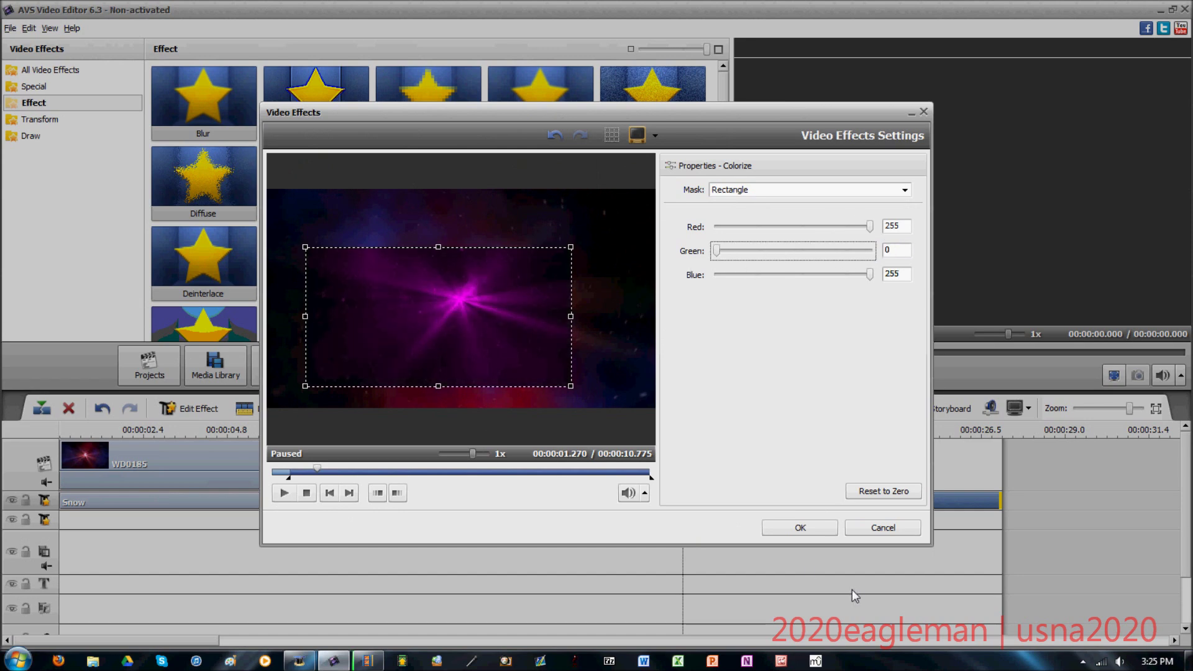
click(808, 532)
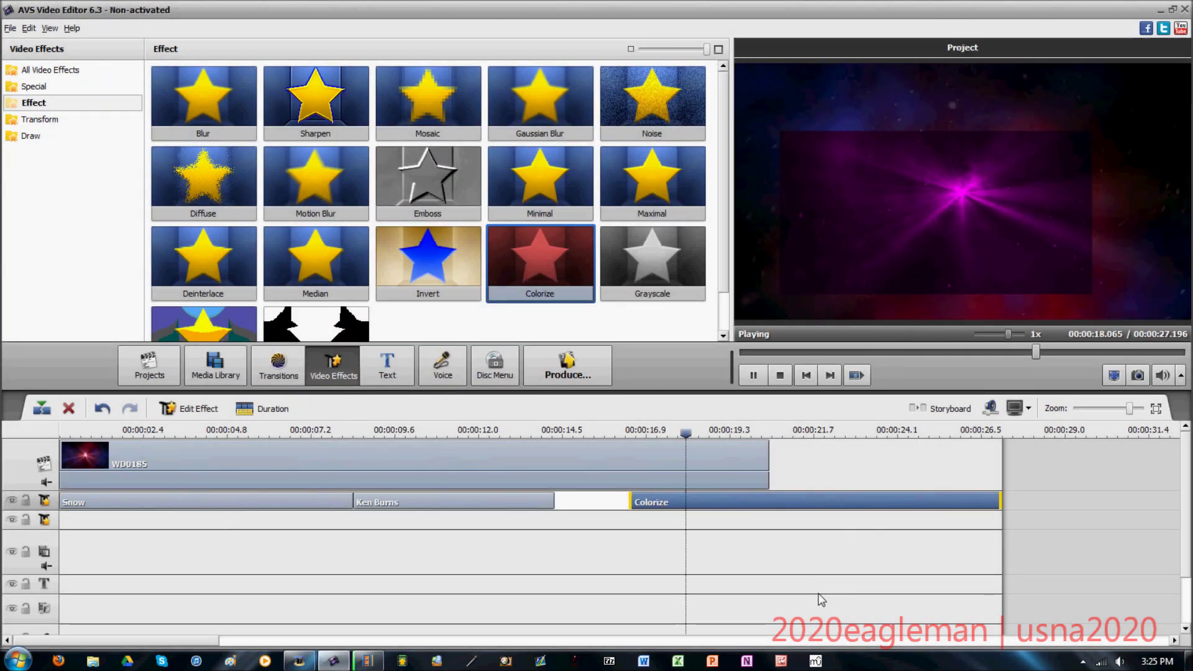
Move Colorize to the lower effect track, spanning about 4.4 s to 14.5 s, and preview it.
click(625, 442)
click(658, 434)
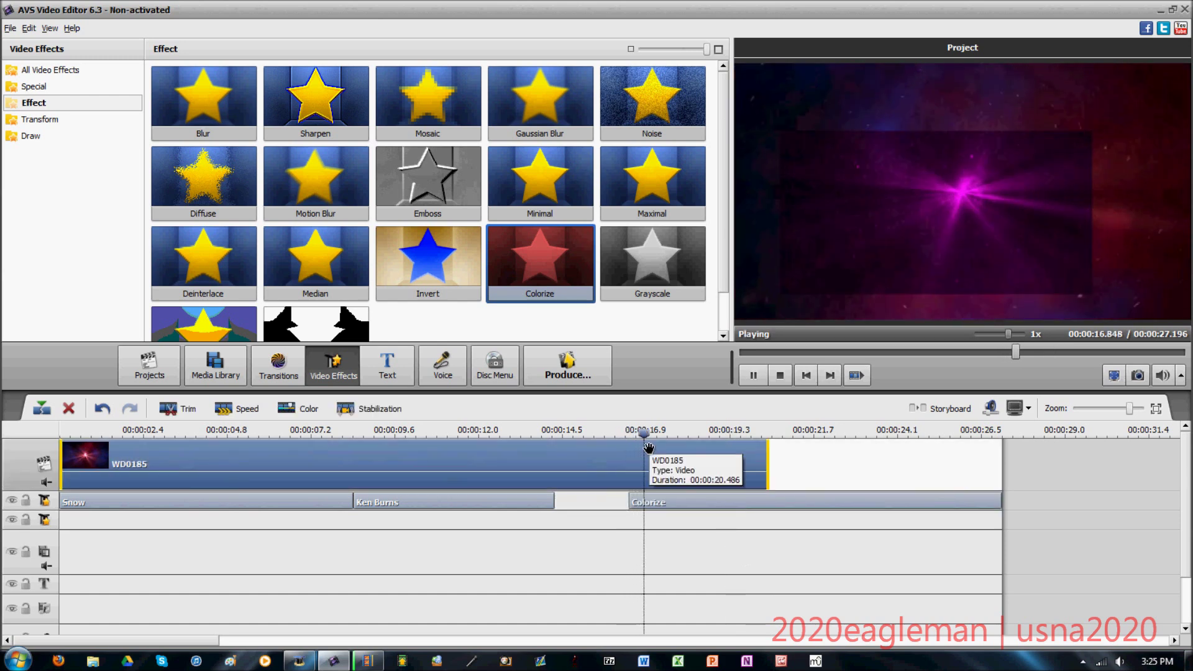
drag(758, 500, 702, 501)
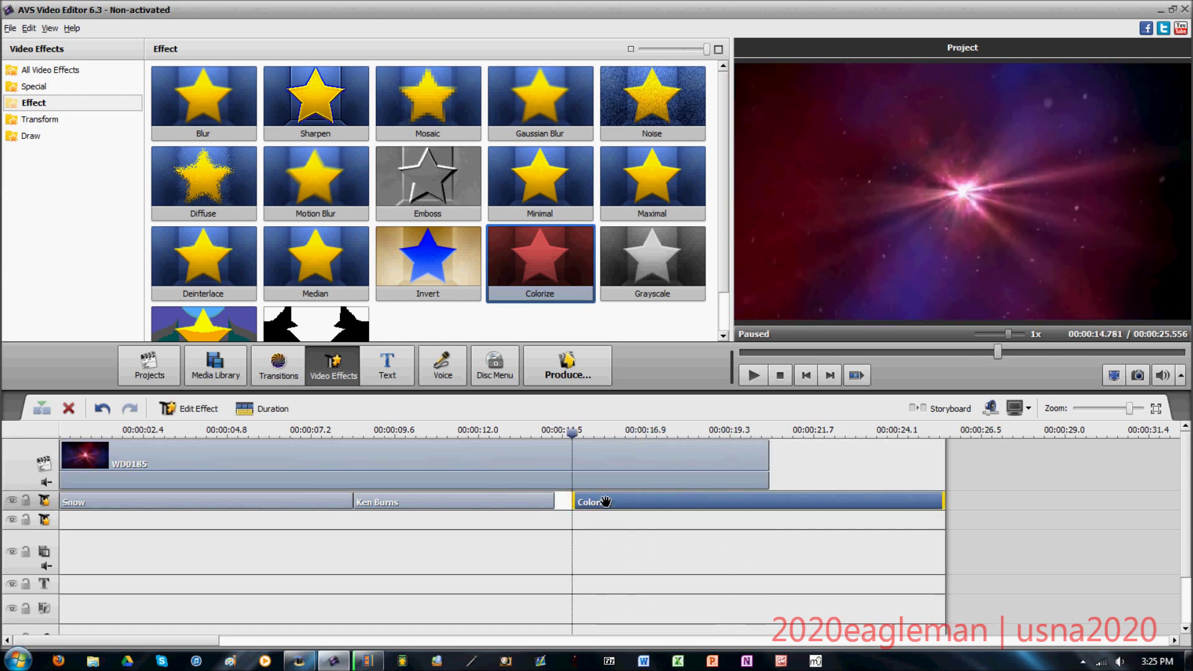
drag(606, 503, 320, 531)
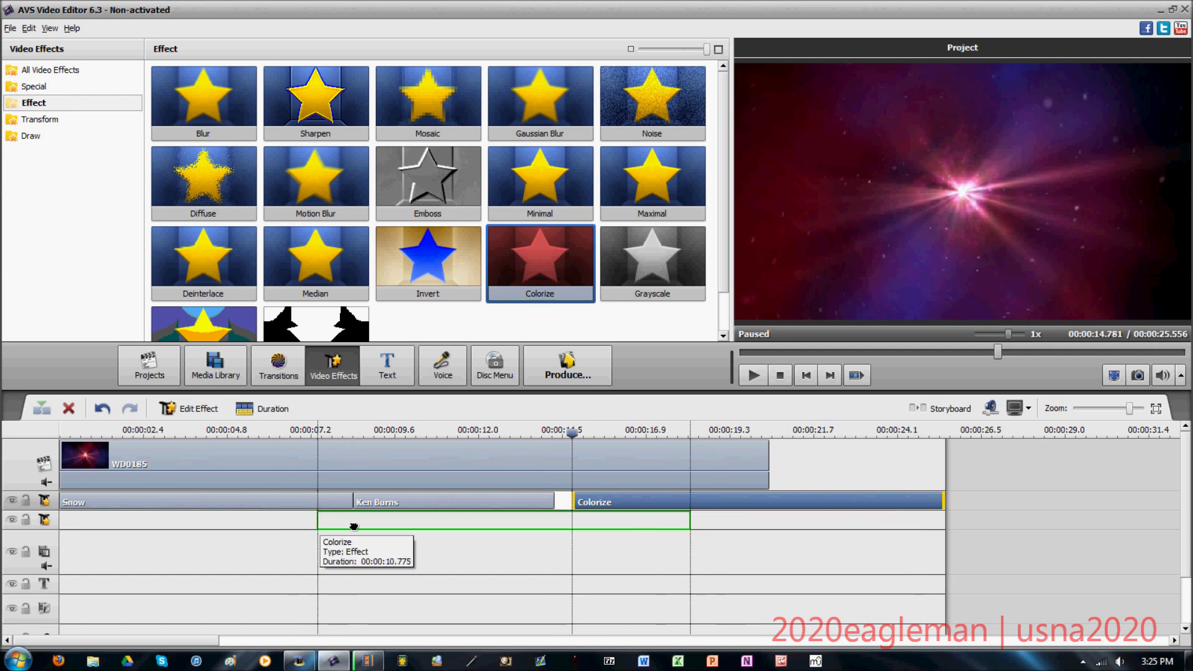
drag(246, 515, 246, 515)
click(214, 435)
key(space)
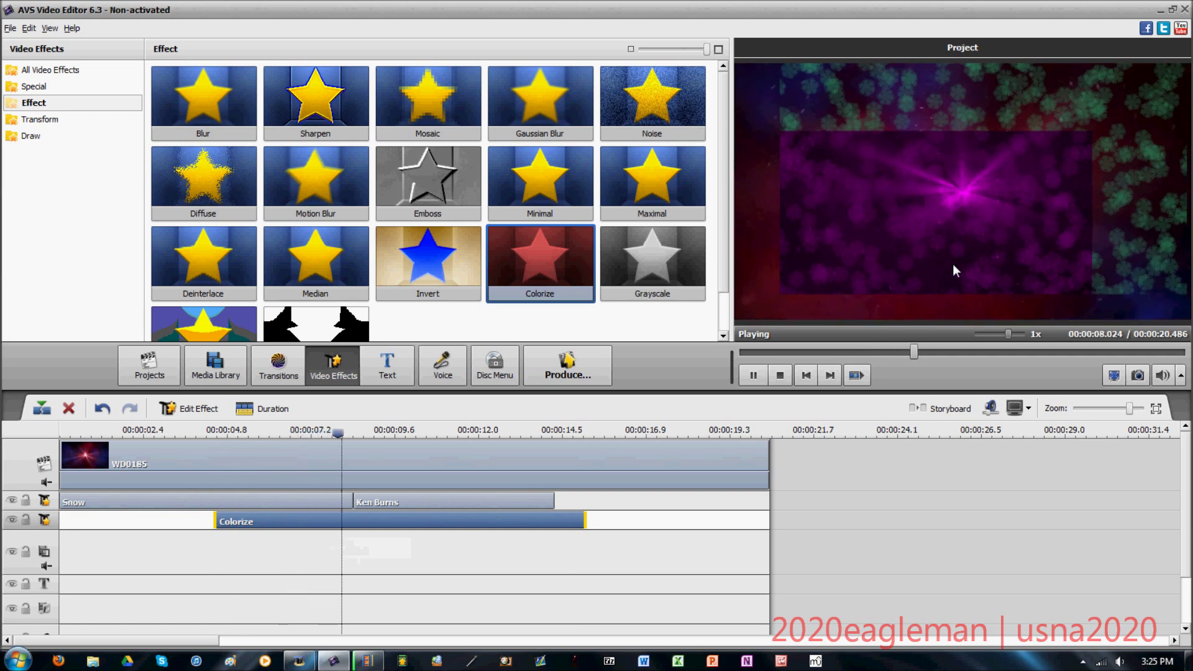
key(space)
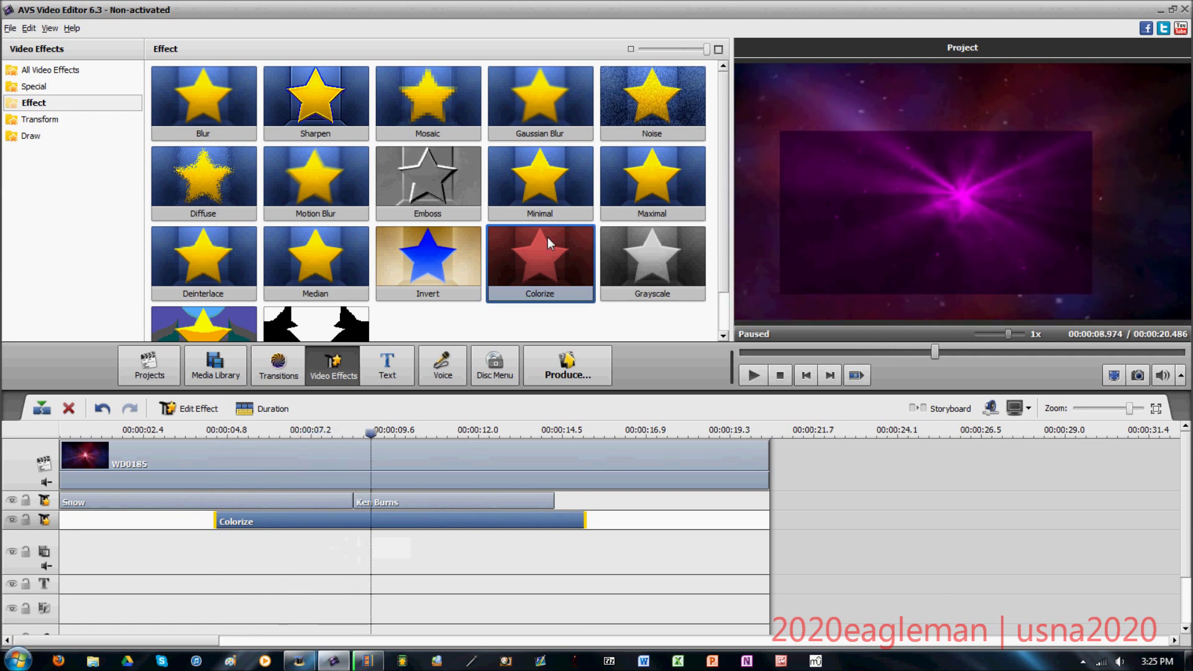
From All Video Effects, place TV Simulation after Ken Burns at about 16.9 s.
click(60, 121)
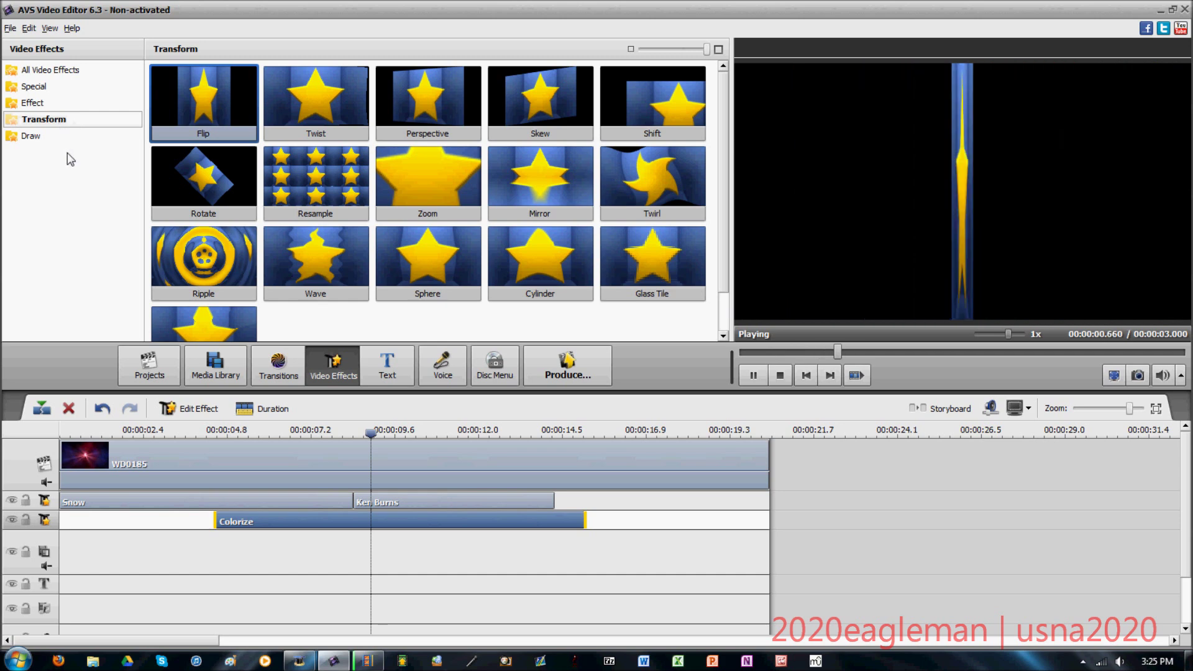
click(47, 136)
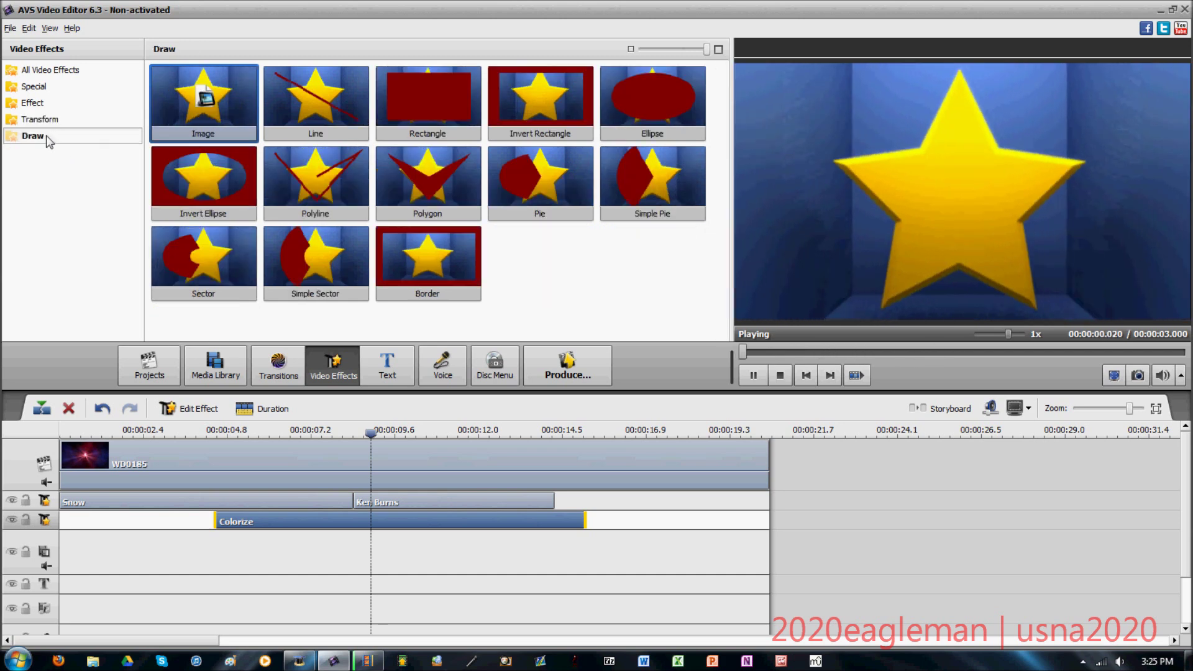
click(59, 75)
click(687, 285)
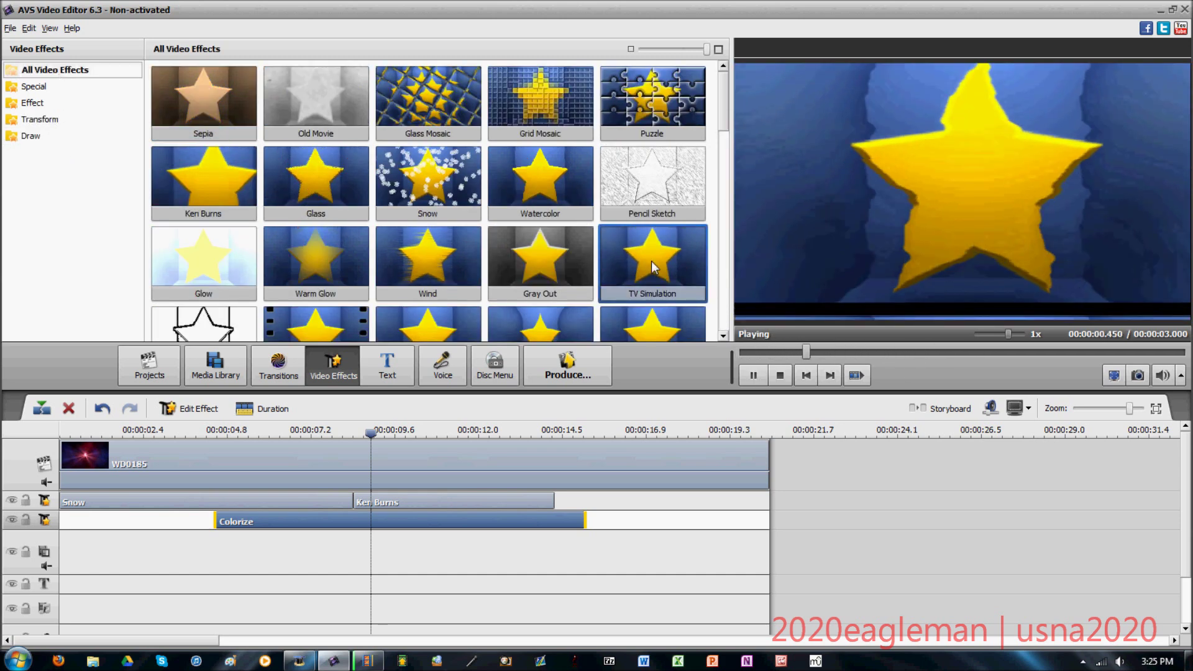
drag(674, 278, 656, 502)
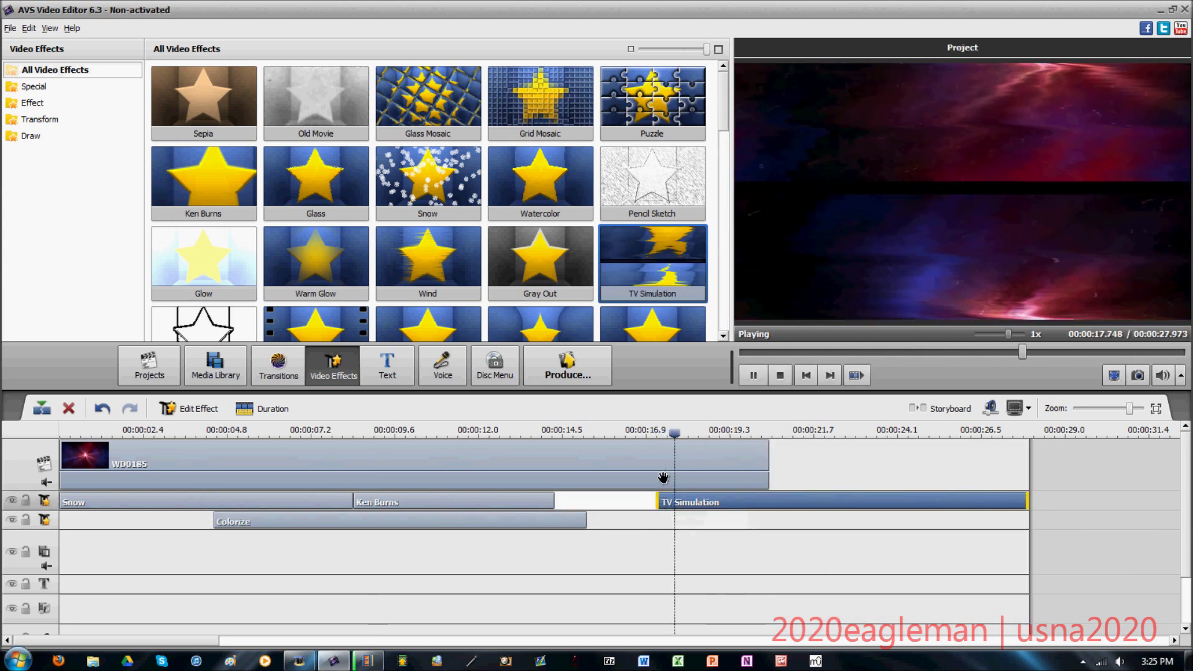
Set TV Simulation to Interline 3, Interframe Size 0, Amplitude 0, and both offsets -100.
right_click(722, 501)
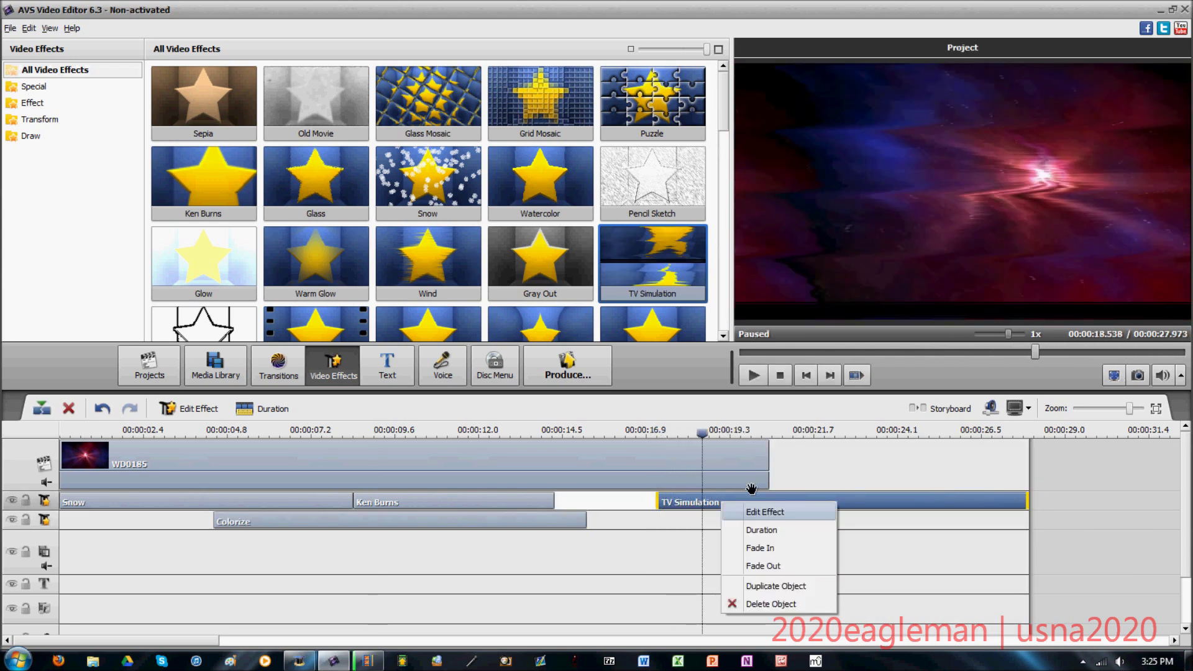
click(767, 512)
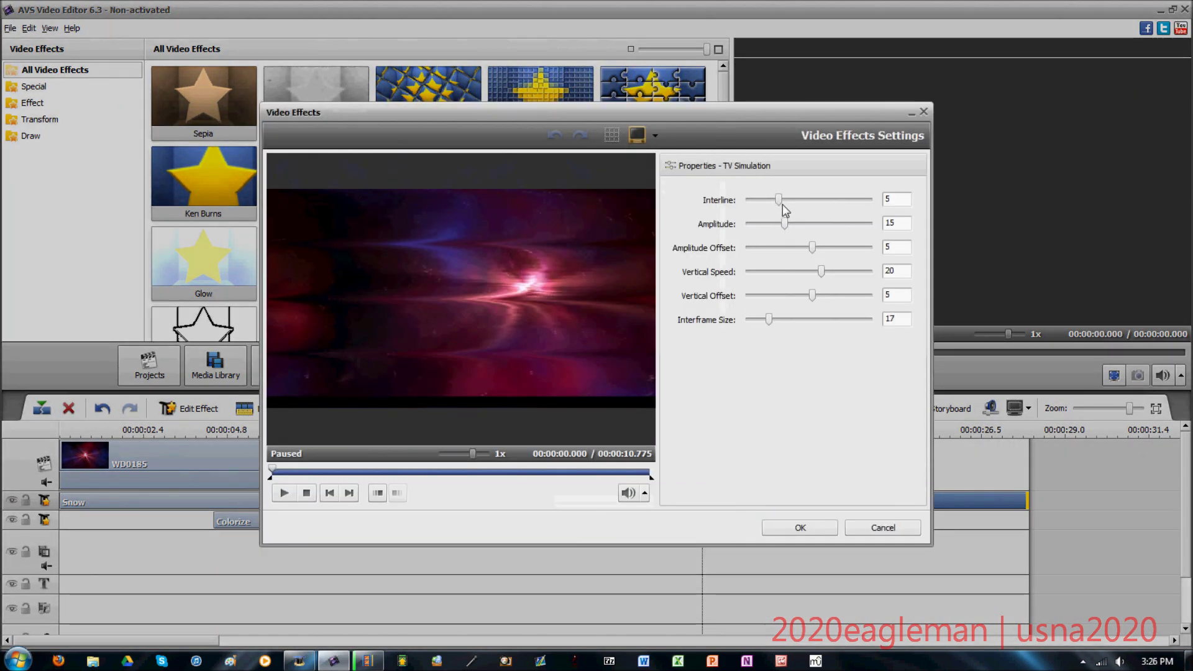
drag(809, 200, 746, 201)
drag(767, 319, 747, 321)
drag(813, 297, 748, 298)
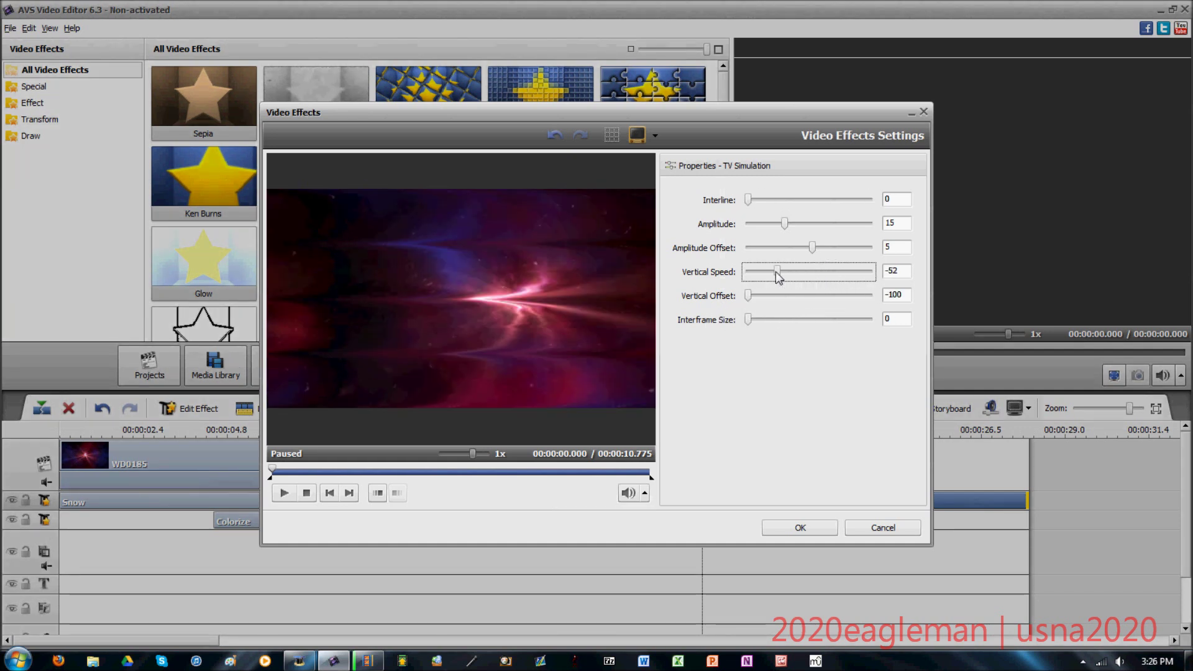
drag(805, 255, 729, 228)
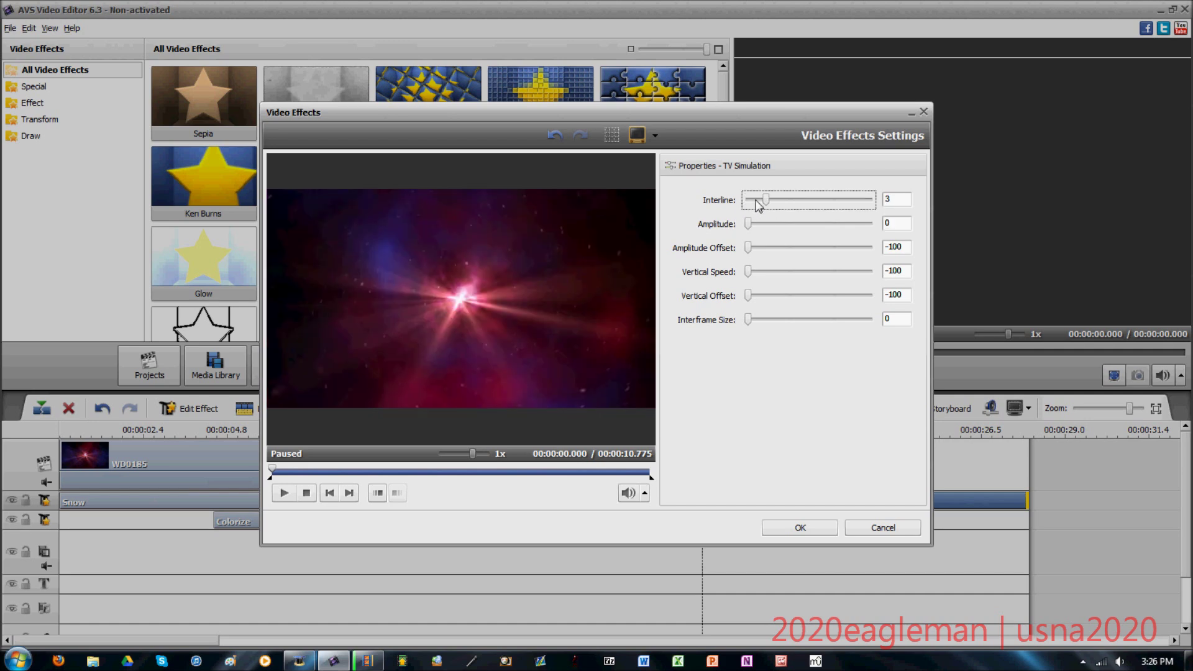
click(813, 528)
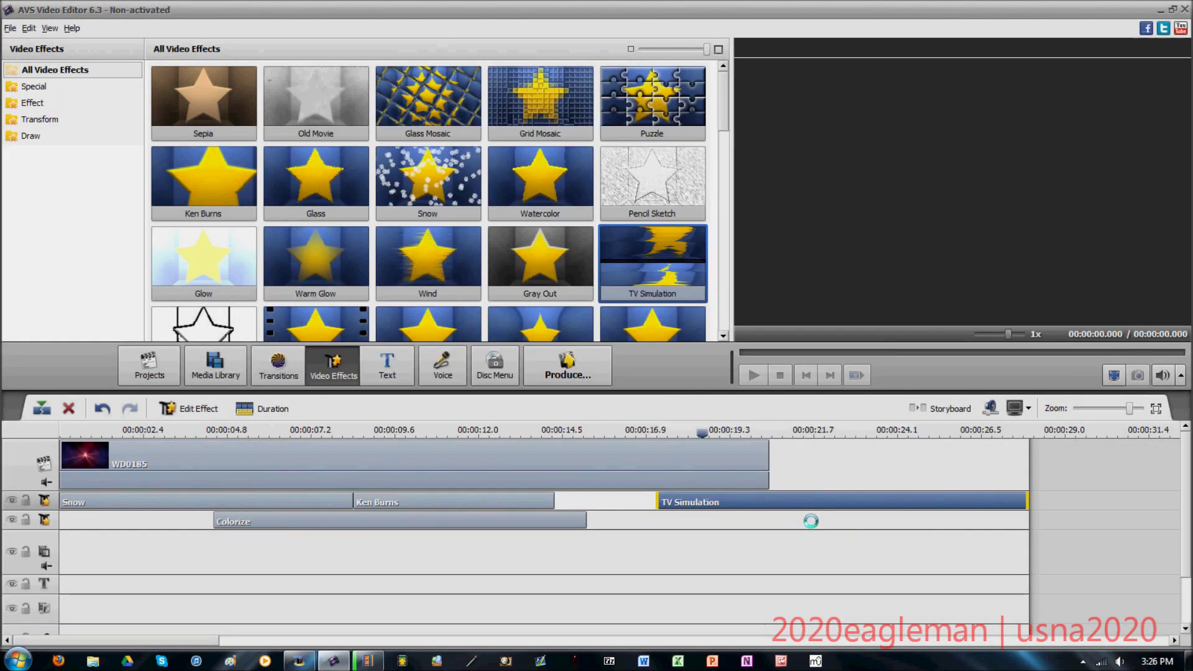
click(657, 432)
click(753, 375)
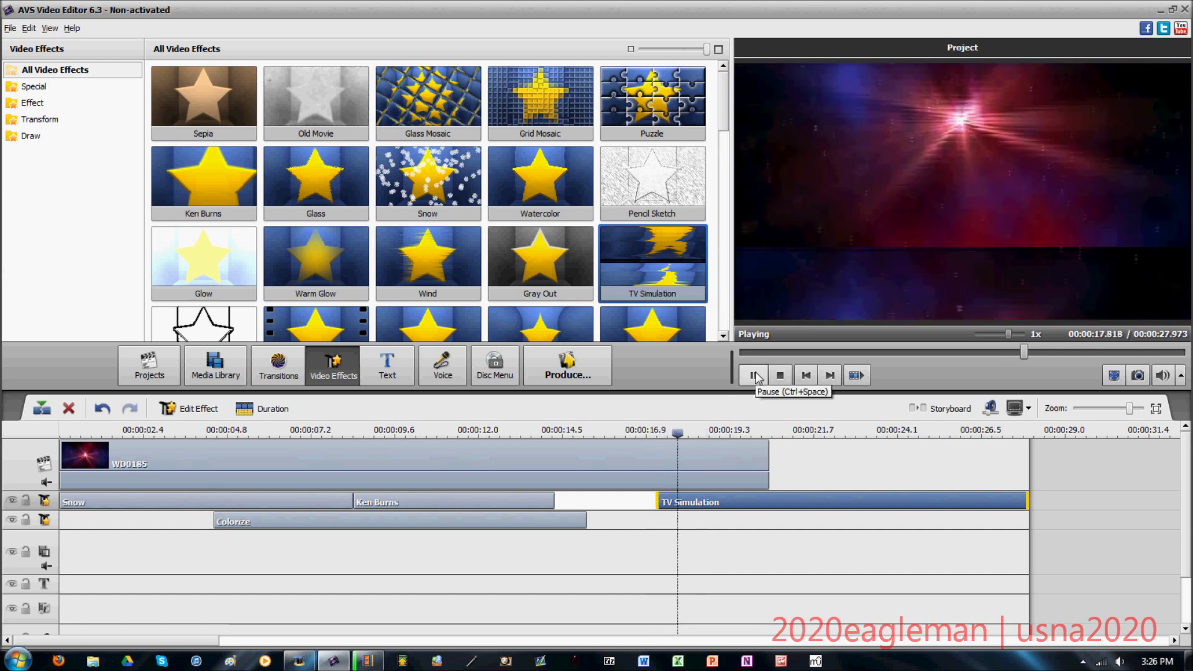
click(755, 376)
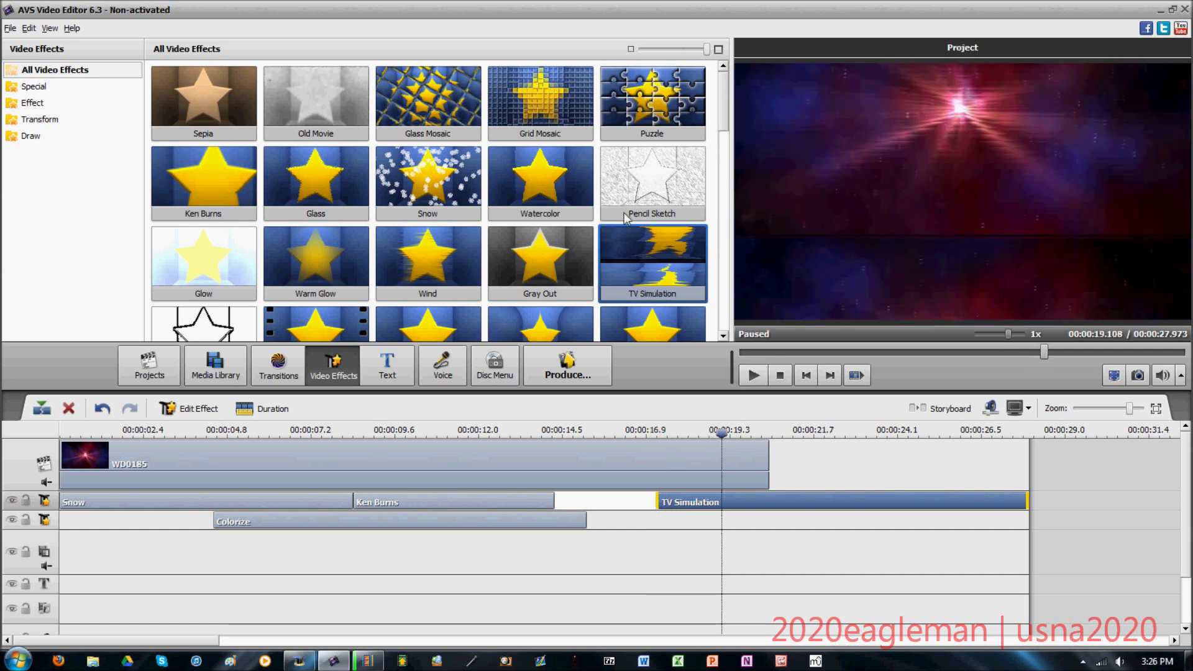
drag(718, 117, 719, 317)
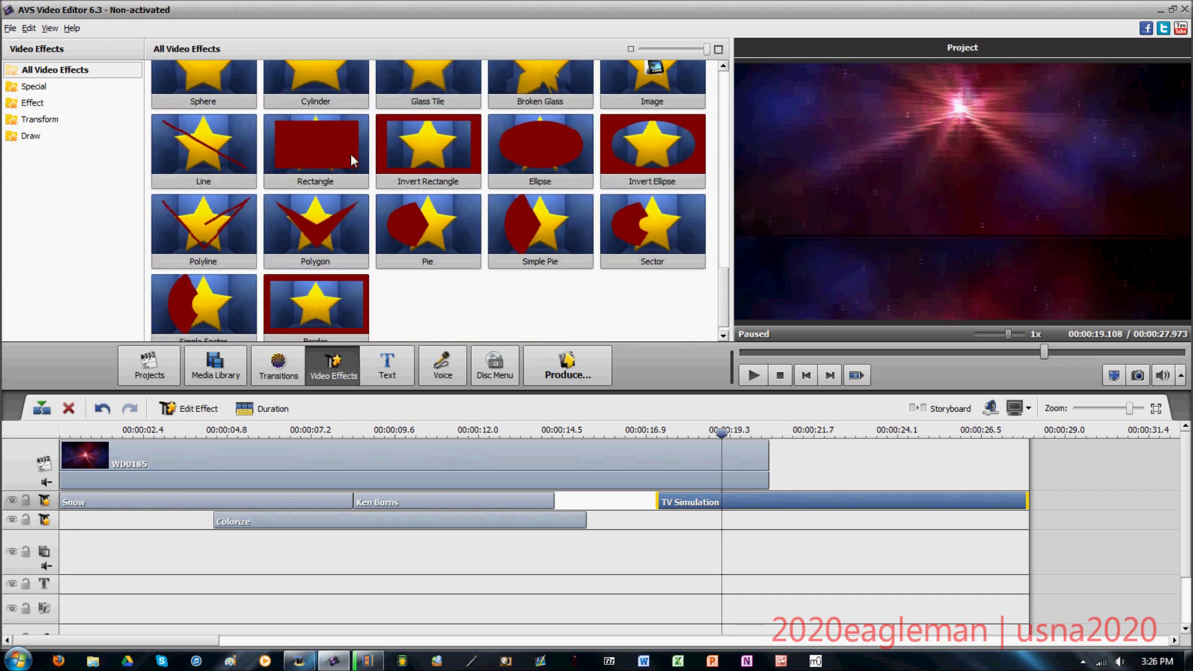
click(331, 144)
click(537, 155)
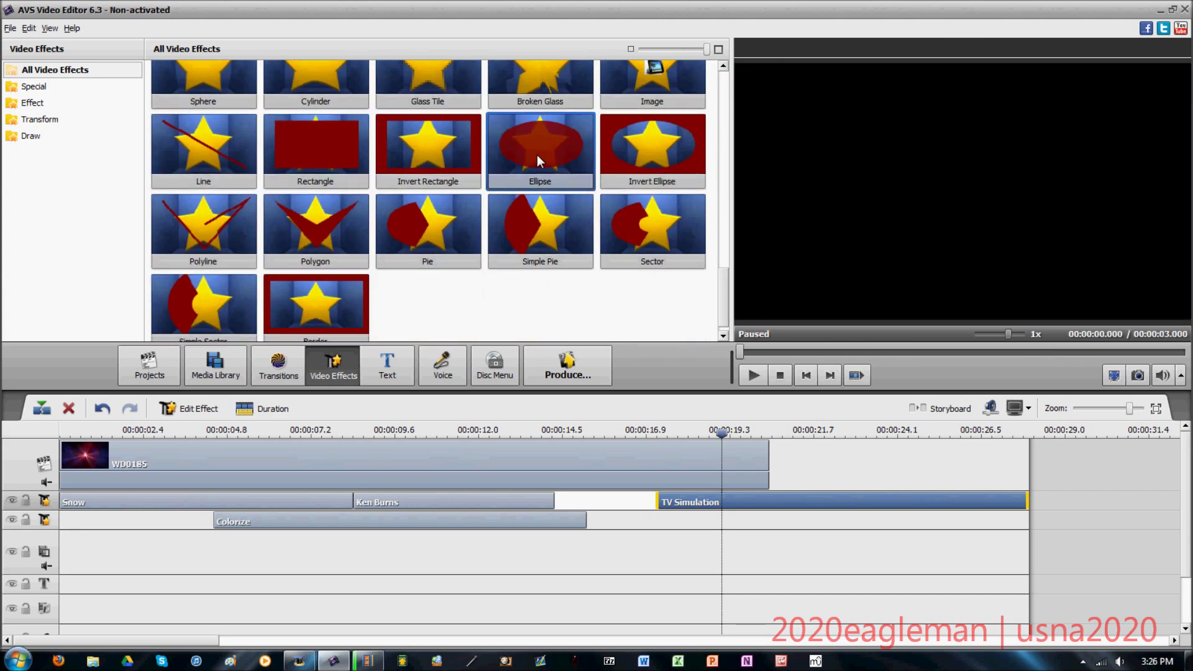
click(640, 155)
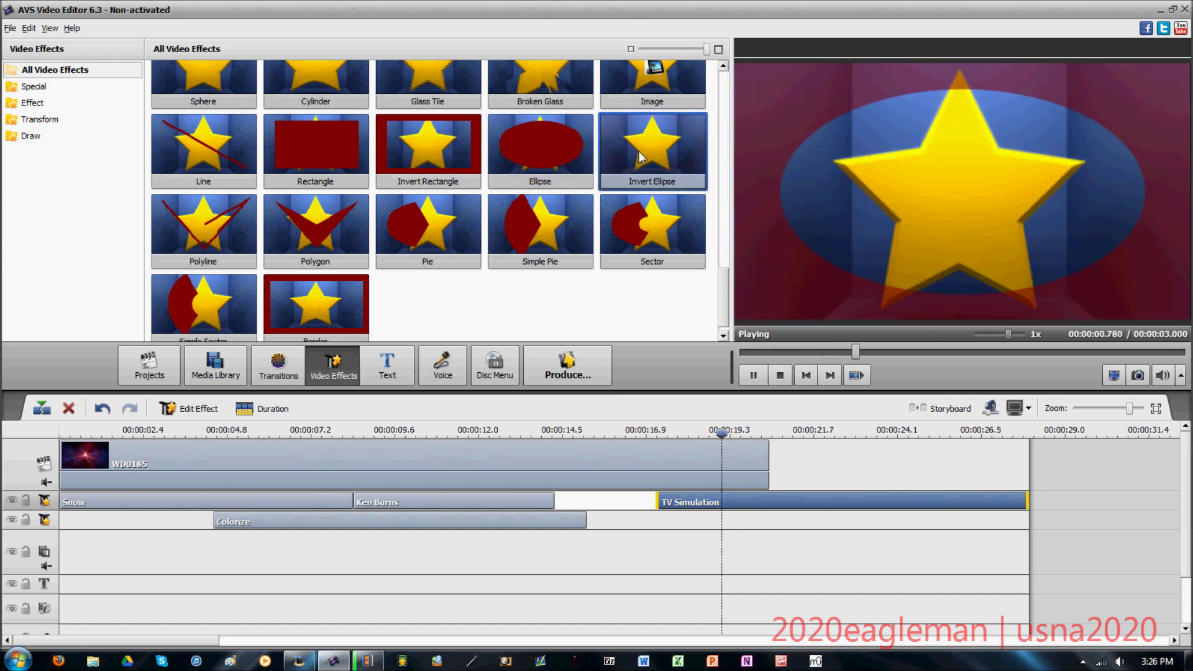
click(534, 145)
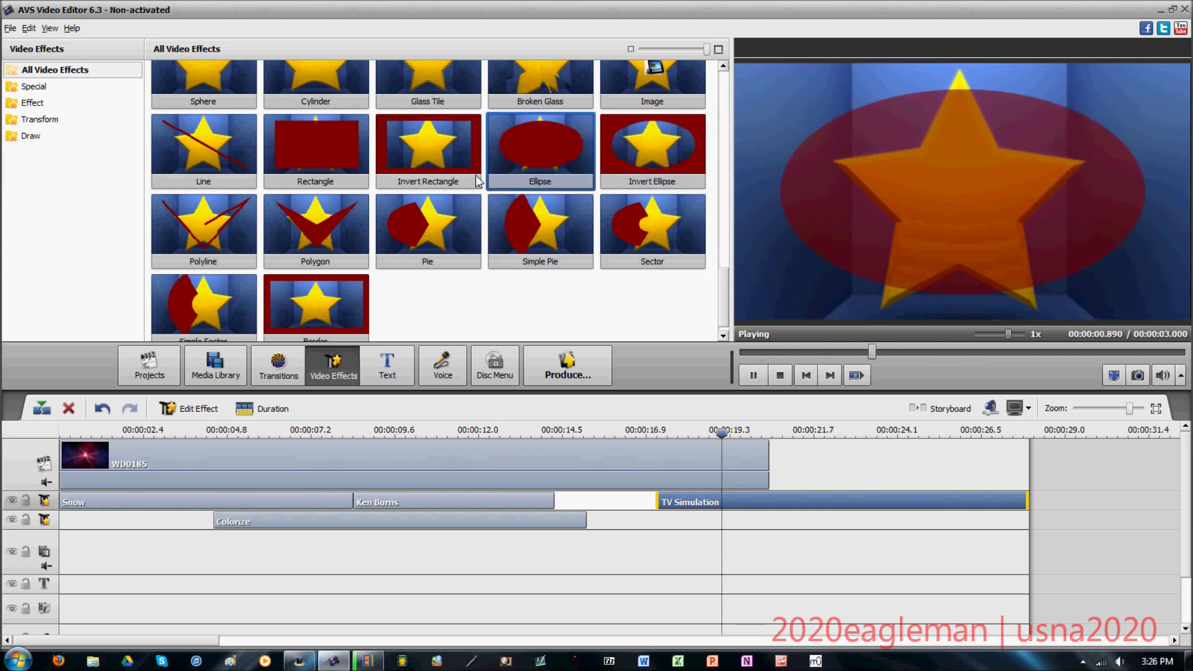
scroll(266, 222, up, 5)
click(237, 260)
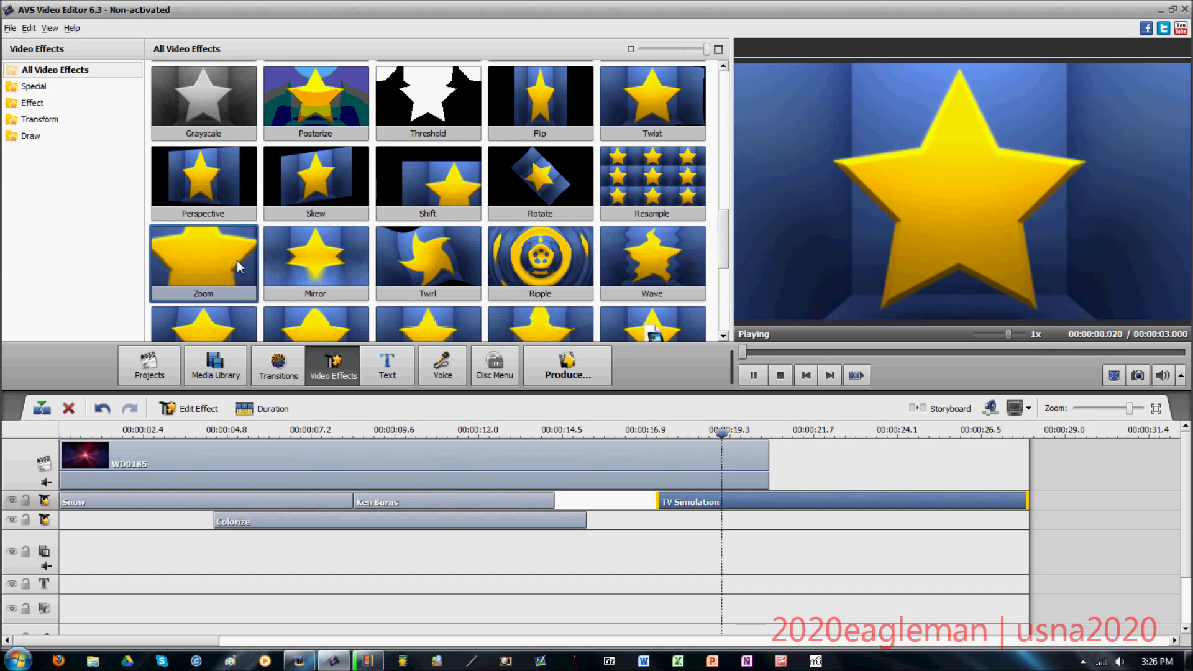
scroll(364, 279, down, 10)
click(31, 136)
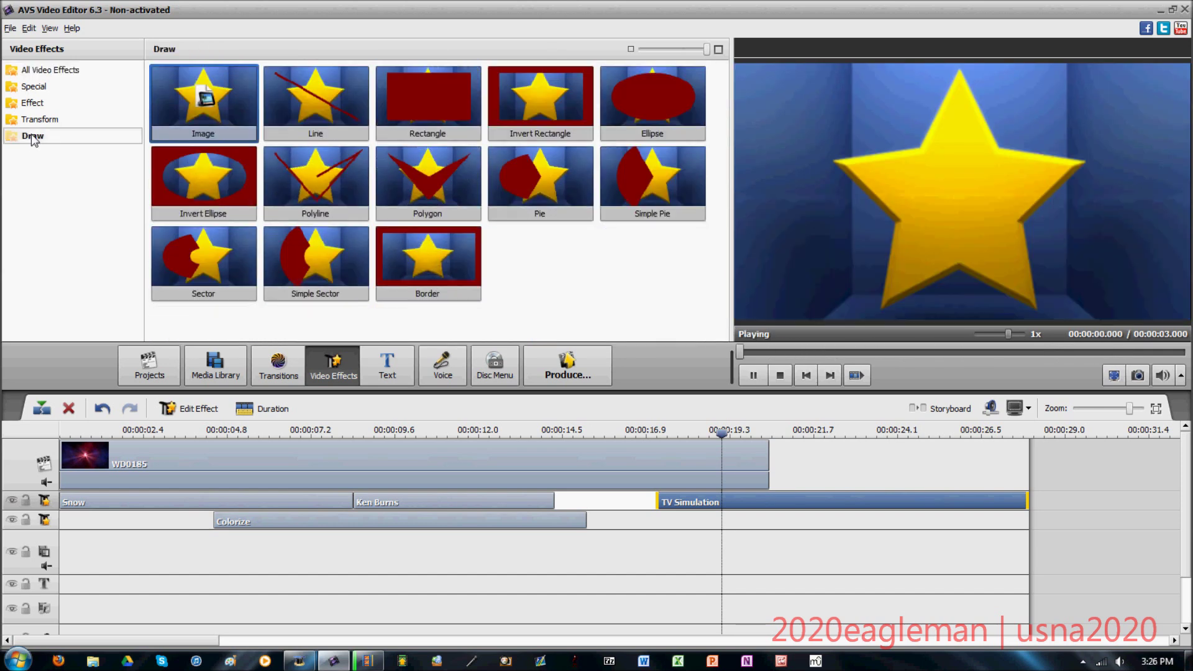
click(32, 121)
click(32, 104)
click(34, 89)
click(37, 70)
click(36, 86)
click(34, 102)
click(42, 118)
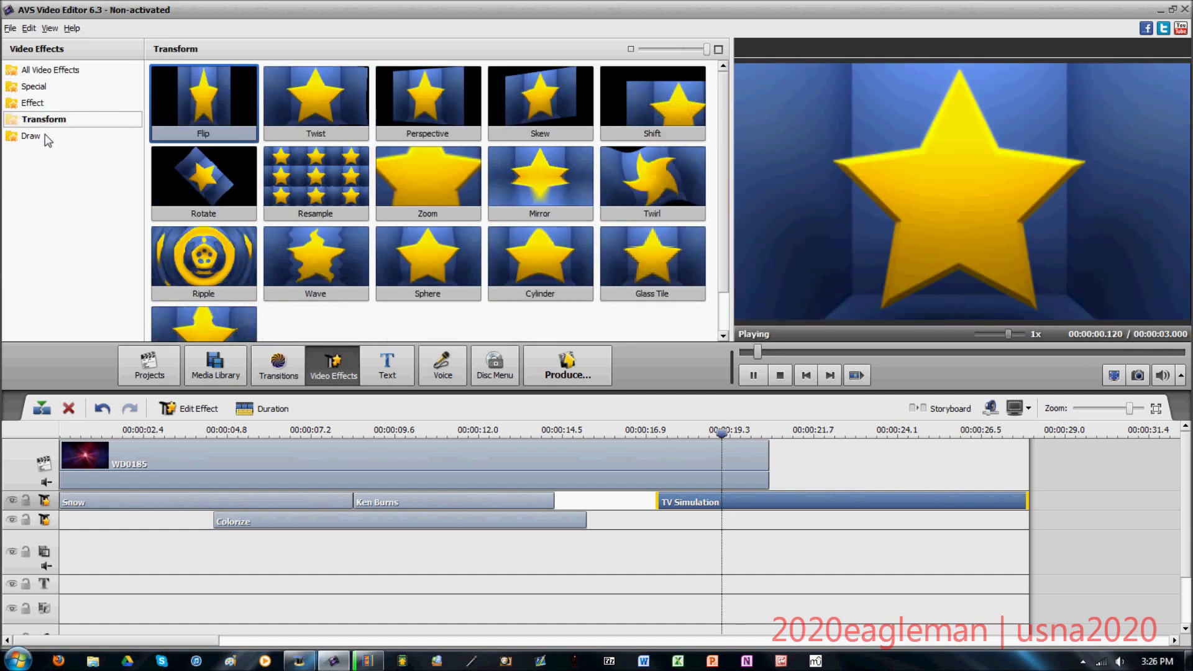
click(31, 136)
click(39, 70)
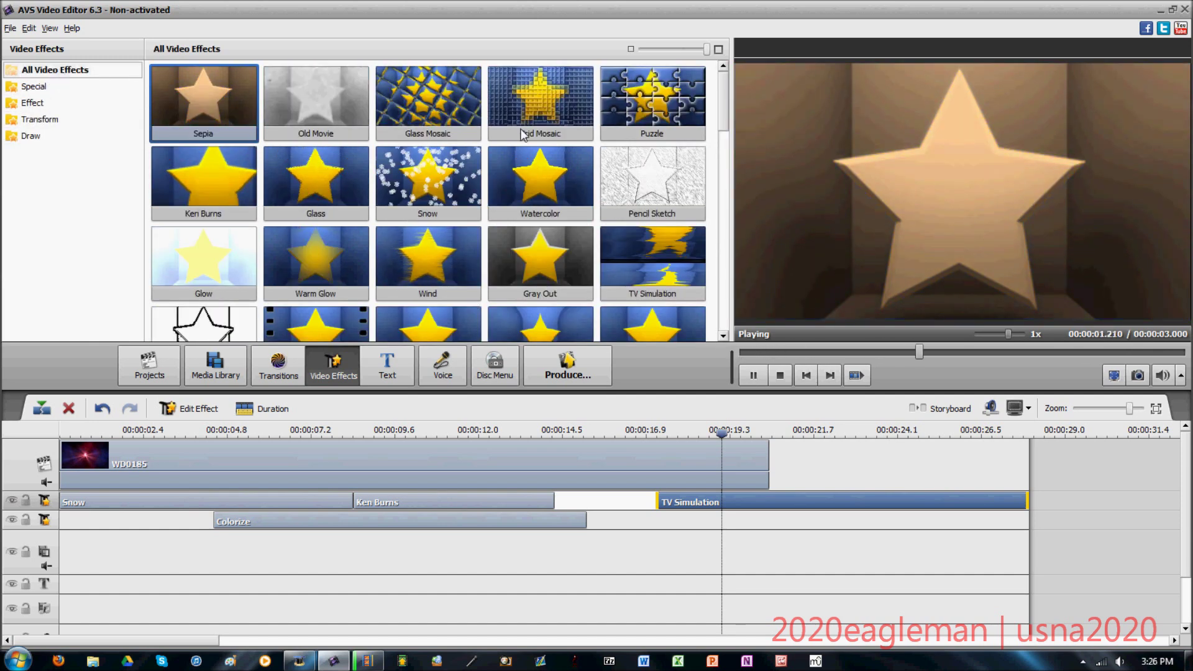